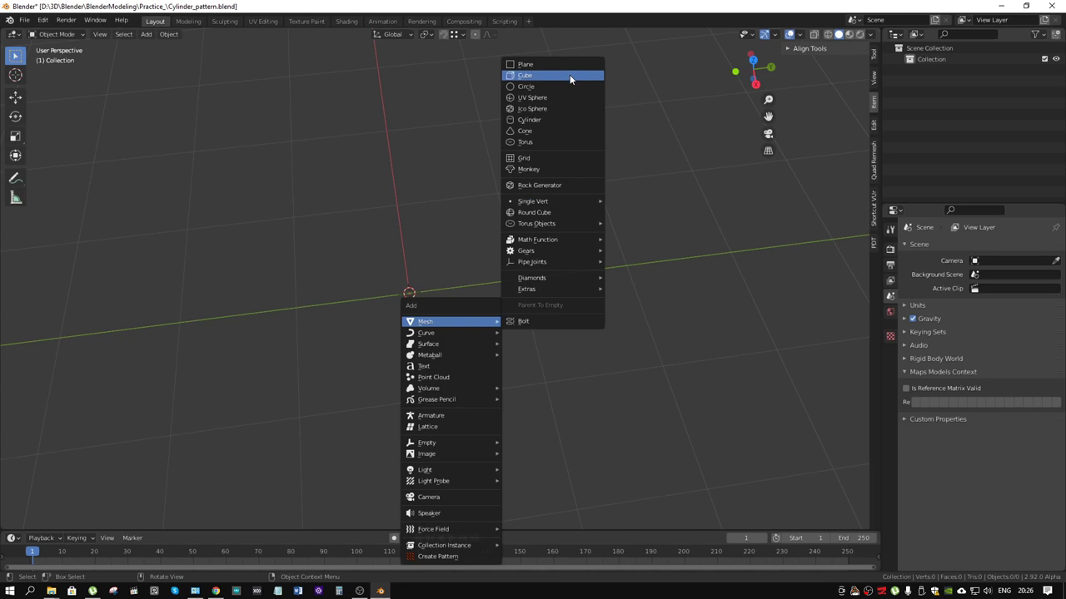
# Step: Add a plane and rotate it 45° about Z in Edit Mode
pyautogui.click(567, 65)
pyautogui.press('Tab')
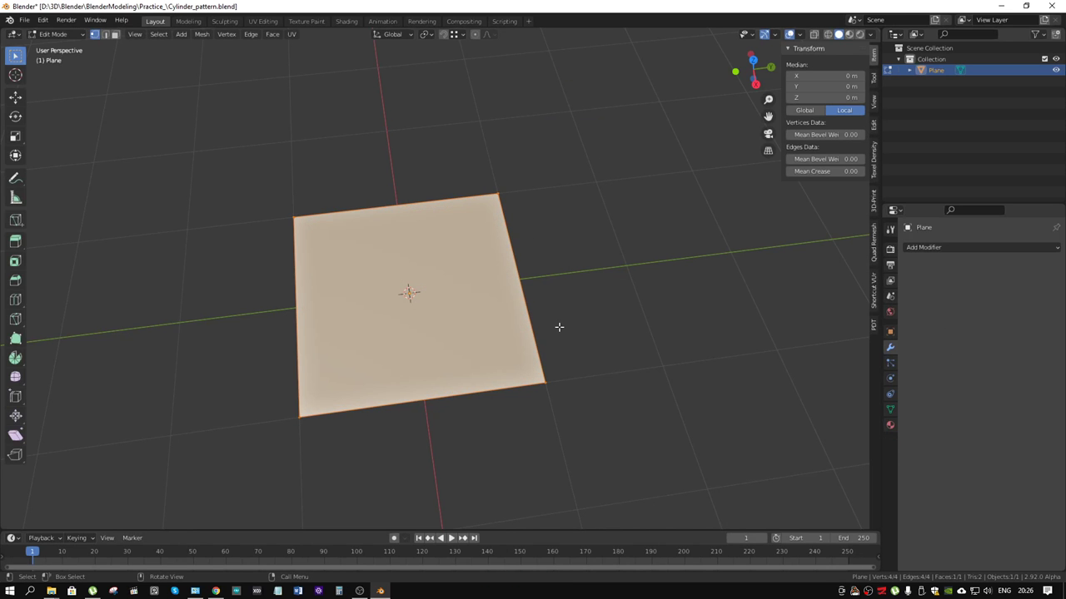
pyautogui.write('rz45')
pyautogui.press('Return')
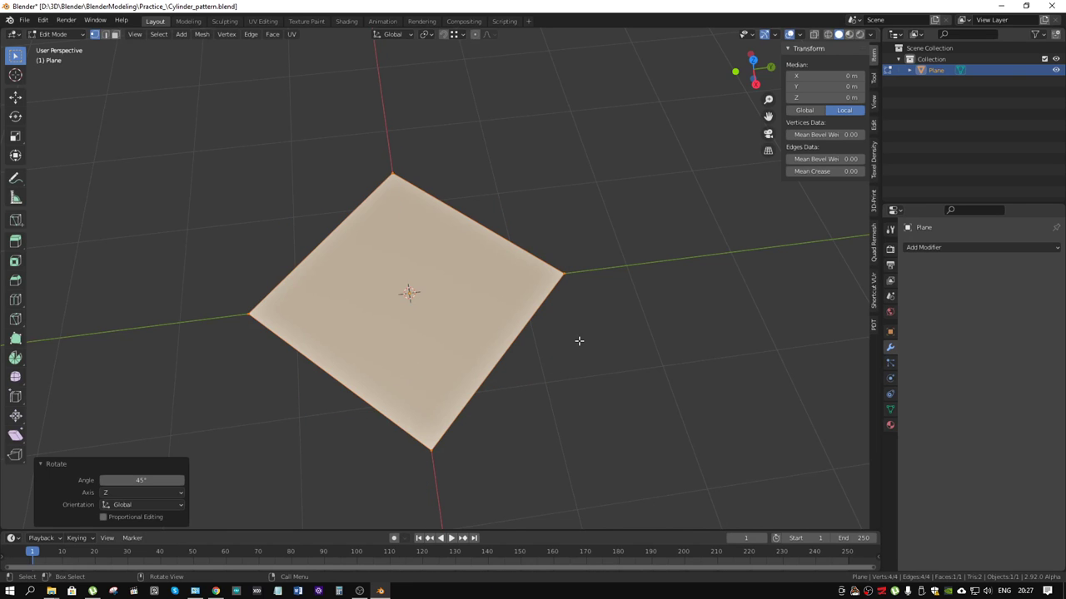
# Step: Stretch the plane to 1.81 along Y and begin insetting its face
pyautogui.press('s')
pyautogui.press('y')
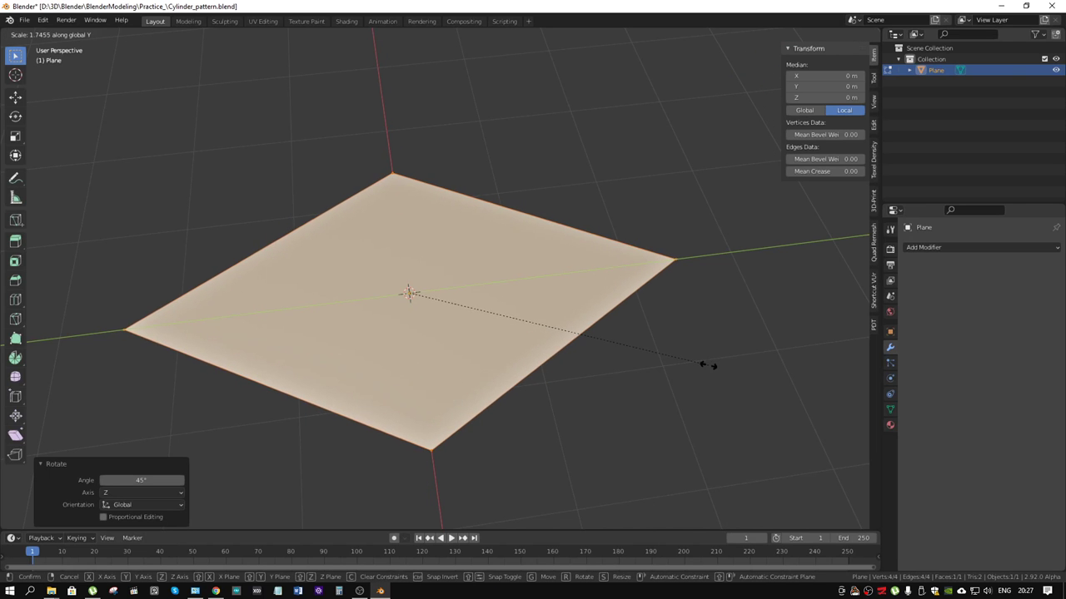
pyautogui.click(719, 368)
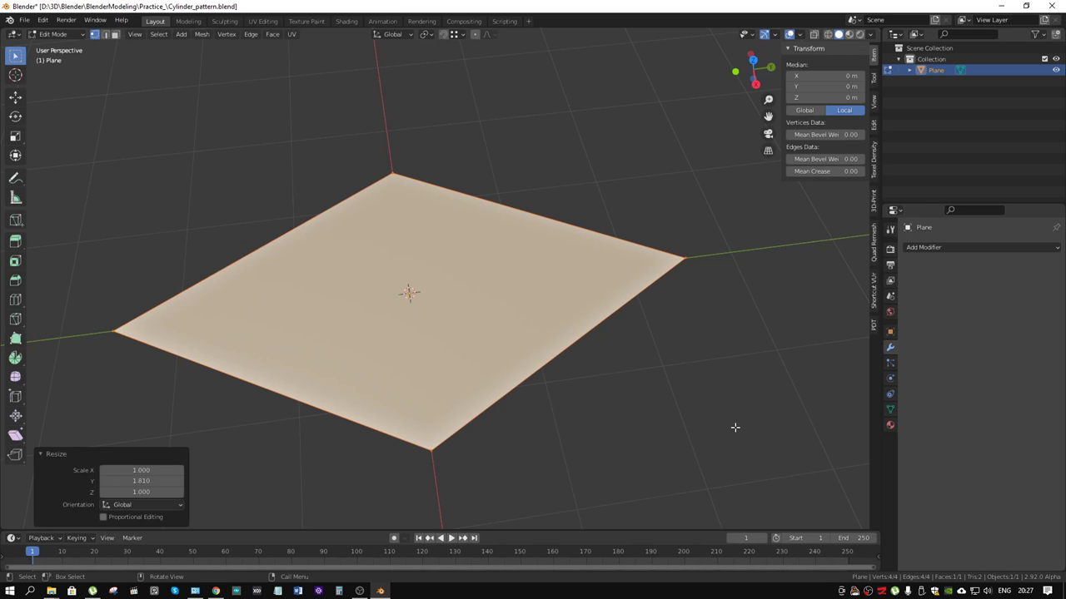
pyautogui.press('i')
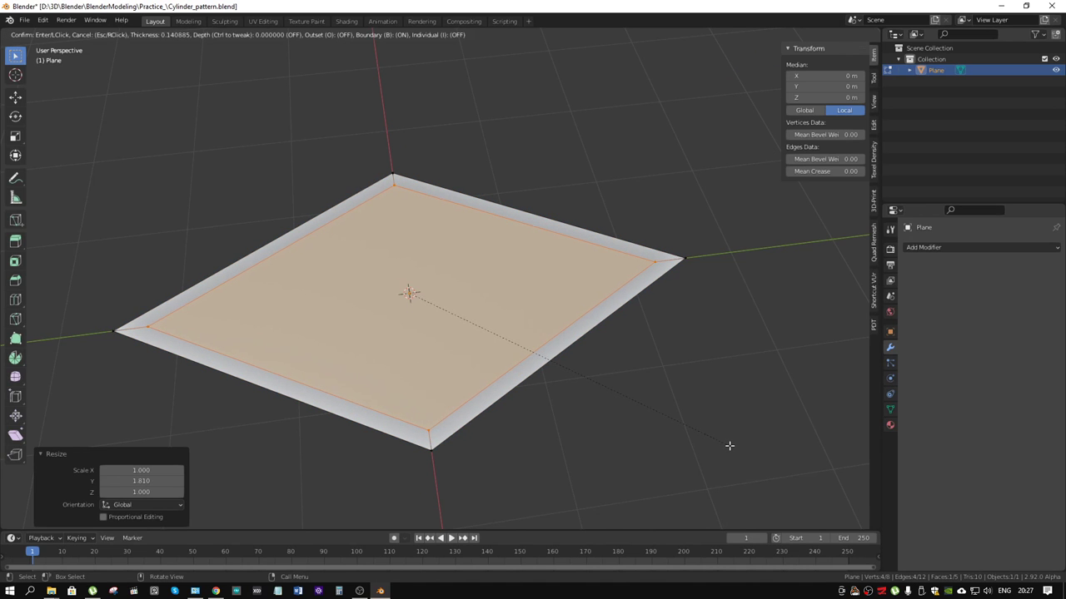
# Step: Inset the face twice: a thin border, then a deeper 0.7341 m inset
pyautogui.click(729, 445)
pyautogui.press('i')
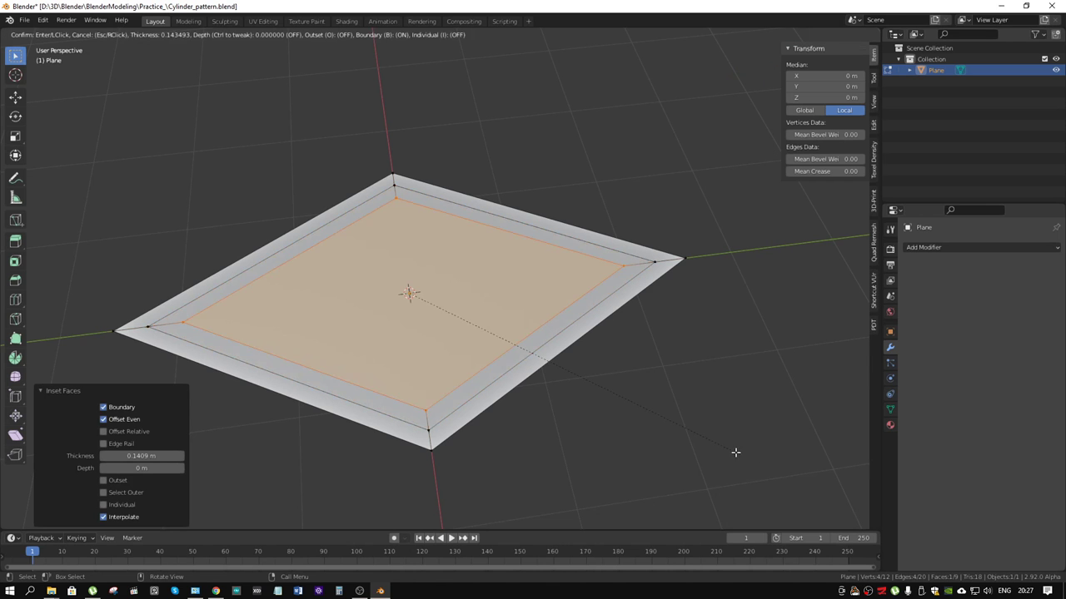
pyautogui.click(674, 437)
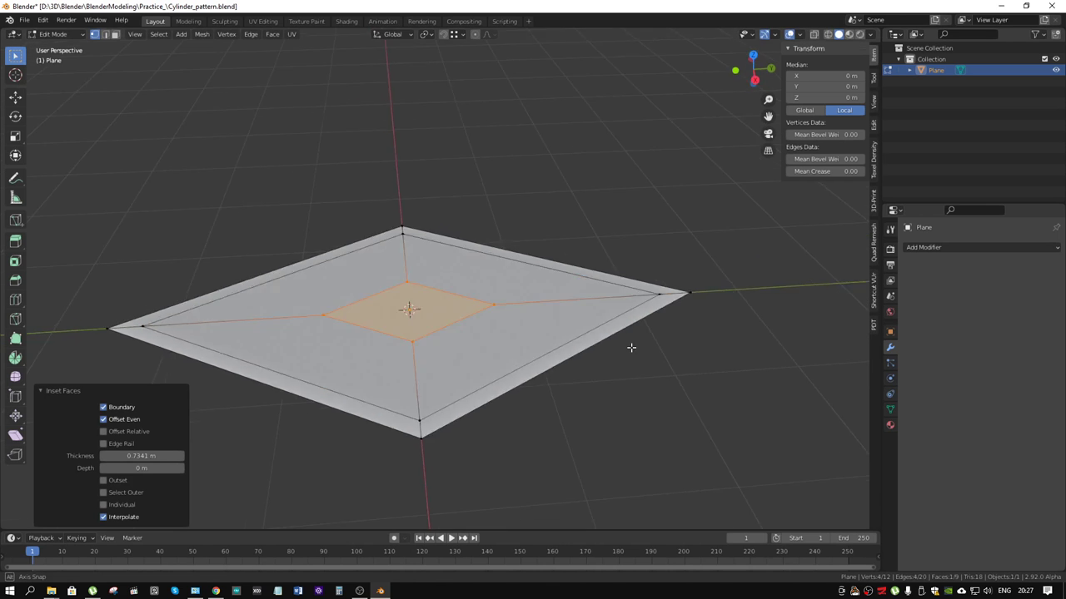
# Step: Raise the small inner face along Z into a flat-topped pyramid
pyautogui.moveTo(674, 437); pyautogui.dragTo(631, 378, button='middle')
pyautogui.press('g')
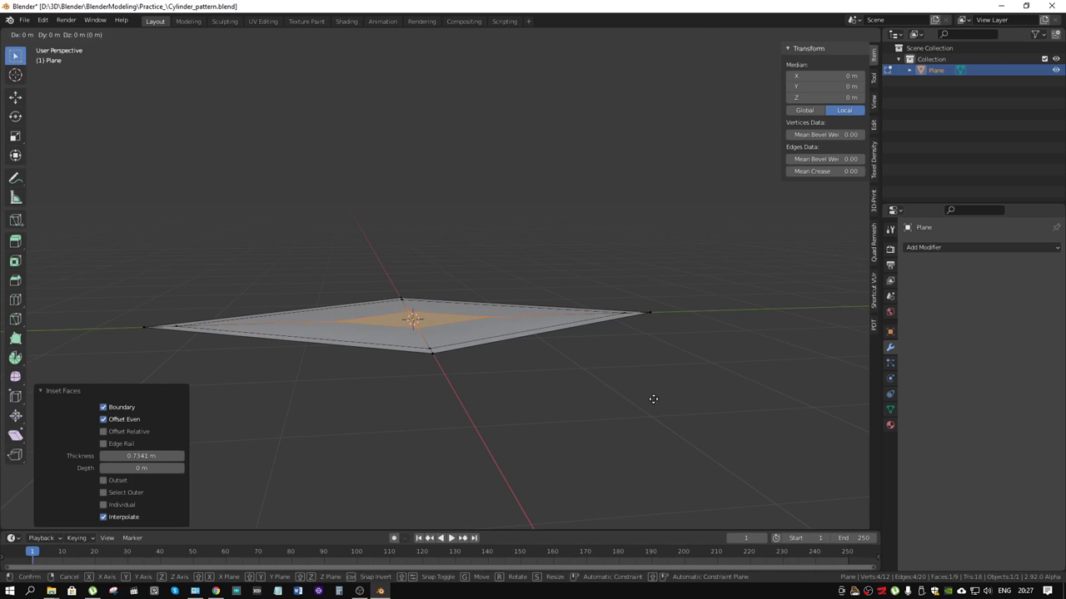
pyautogui.press('z')
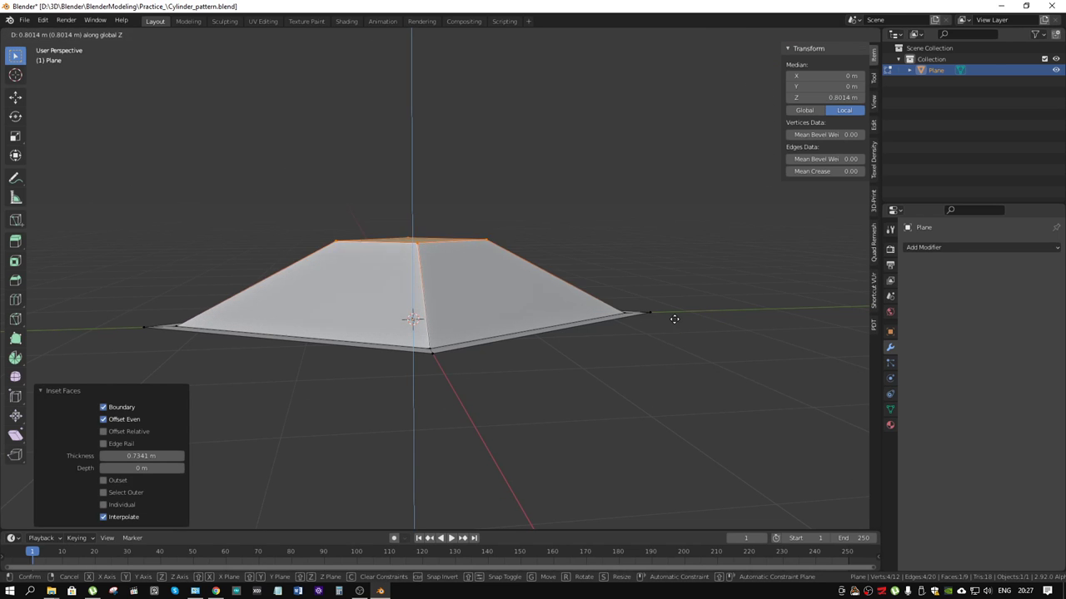
pyautogui.click(671, 331)
# Step: Switch to edge select and pick two diagonal ridge edge loops
pyautogui.moveTo(671, 331); pyautogui.dragTo(590, 368, button='middle')
pyautogui.press('2')
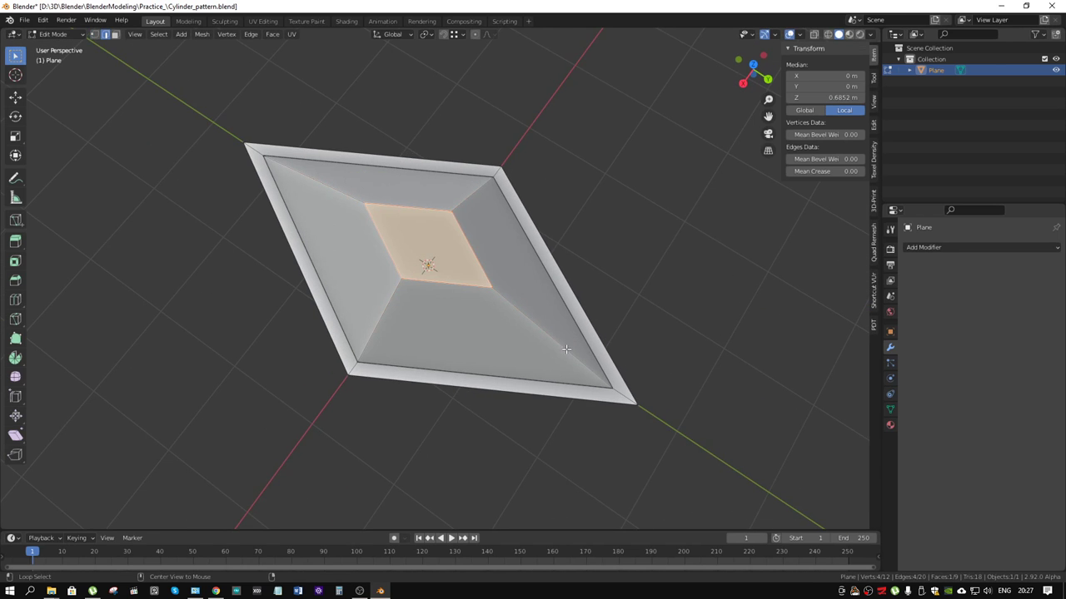
pyautogui.keyDown('alt'); pyautogui.click(507, 181); pyautogui.keyUp('alt')
pyautogui.keyDown('alt'); pyautogui.keyDown('shift'); pyautogui.click(378, 318); pyautogui.keyUp('shift'); pyautogui.keyUp('alt')
# Step: Add the remaining ridge loop and top inner edges to the edge selection
pyautogui.keyDown('alt'); pyautogui.keyDown('shift'); pyautogui.click(359, 197); pyautogui.keyUp('shift'); pyautogui.keyUp('alt')
pyautogui.moveTo(359, 197); pyautogui.dragTo(628, 343, button='middle')
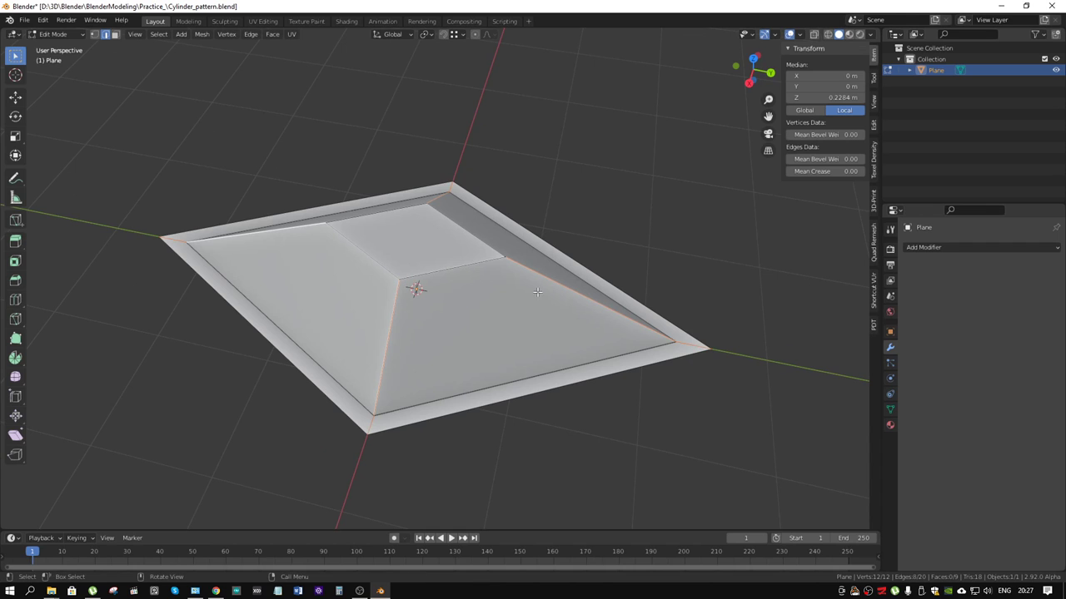
pyautogui.keyDown('alt'); pyautogui.keyDown('shift'); pyautogui.click(416, 204); pyautogui.keyUp('shift'); pyautogui.keyUp('alt')
pyautogui.keyDown('shift'); pyautogui.click(416, 204); pyautogui.keyUp('shift')
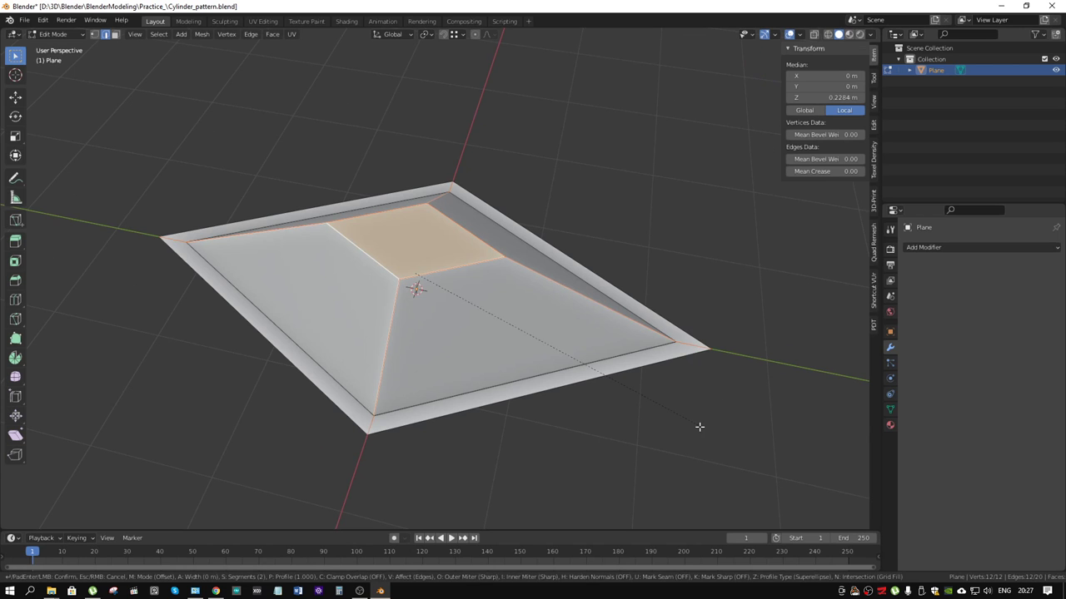
# Step: Try a Ctrl+B bevel on the selected edges, then undo it
pyautogui.hotkey('ctrl', 'b')
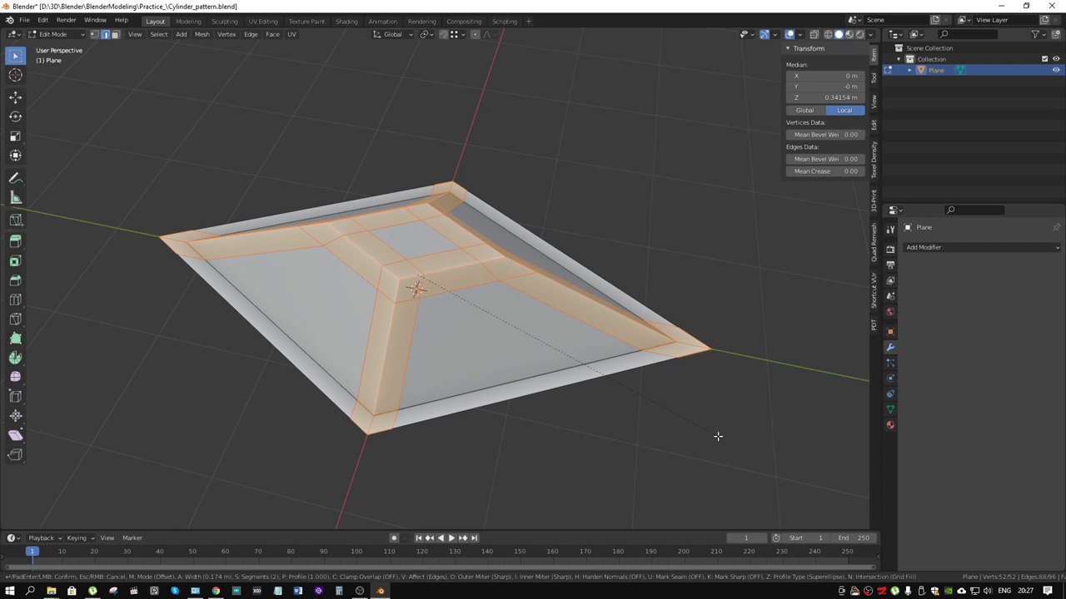
pyautogui.click(714, 436)
pyautogui.moveTo(699, 430)
pyautogui.mouseDown(button='middle')
pyautogui.moveTo(599, 369)
pyautogui.moveTo(642, 380)
pyautogui.moveTo(635, 423)
pyautogui.moveTo(601, 350)
pyautogui.moveTo(581, 350)
pyautogui.mouseUp(button='middle')
pyautogui.hotkey('ctrl', 'z')
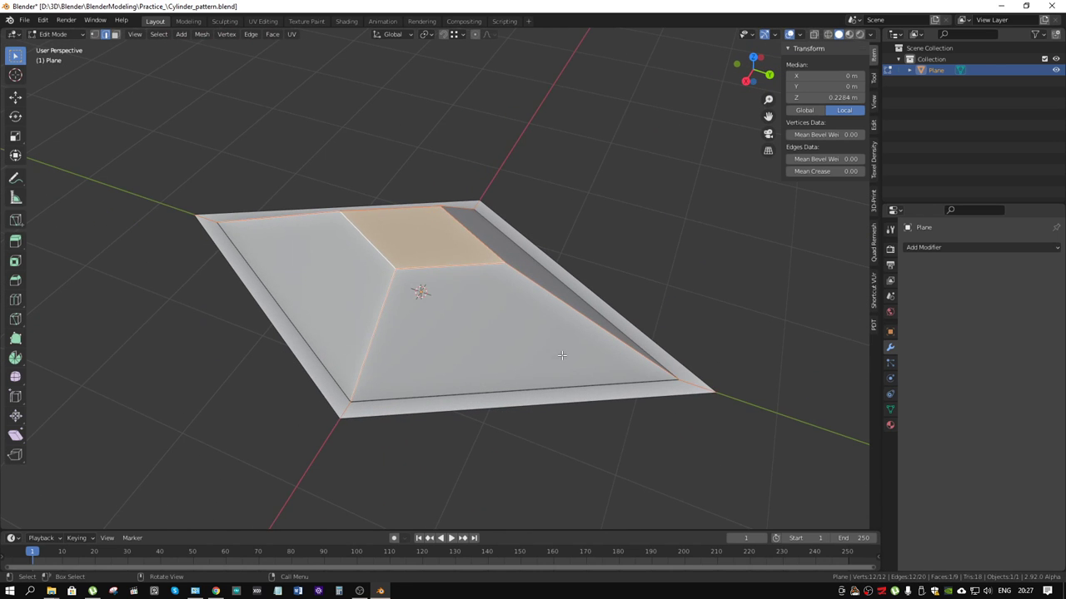
# Step: Set the selected edges' Mean Bevel Weight to 0.5
pyautogui.click(834, 159)
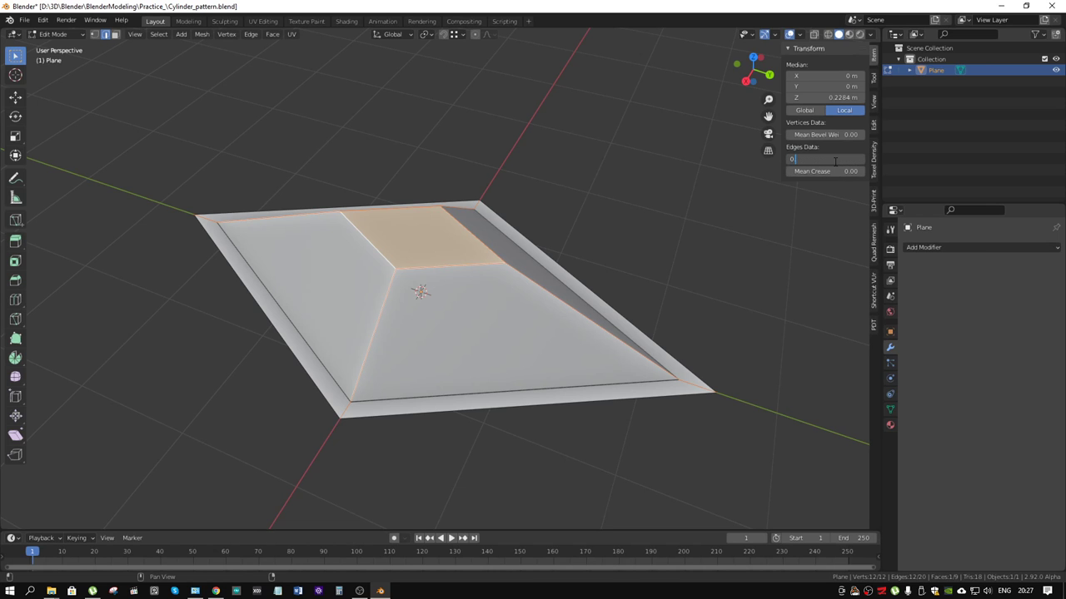
pyautogui.write('.5')
pyautogui.press('Return')
# Step: Add a Bevel modifier with 2 segments, limited by Weight, and adjust its profile
pyautogui.click(959, 246)
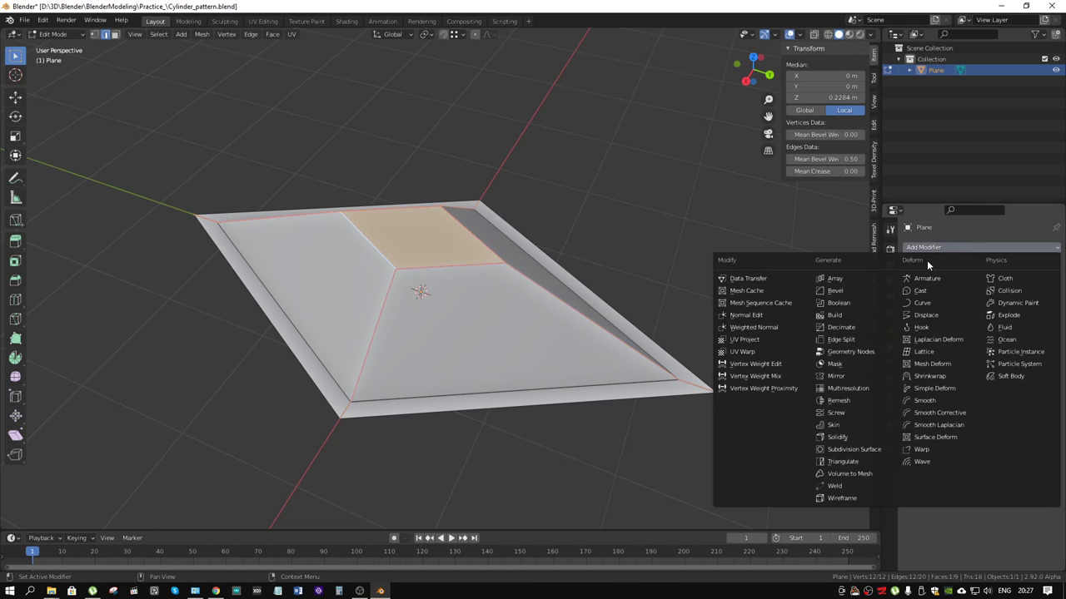
pyautogui.click(858, 293)
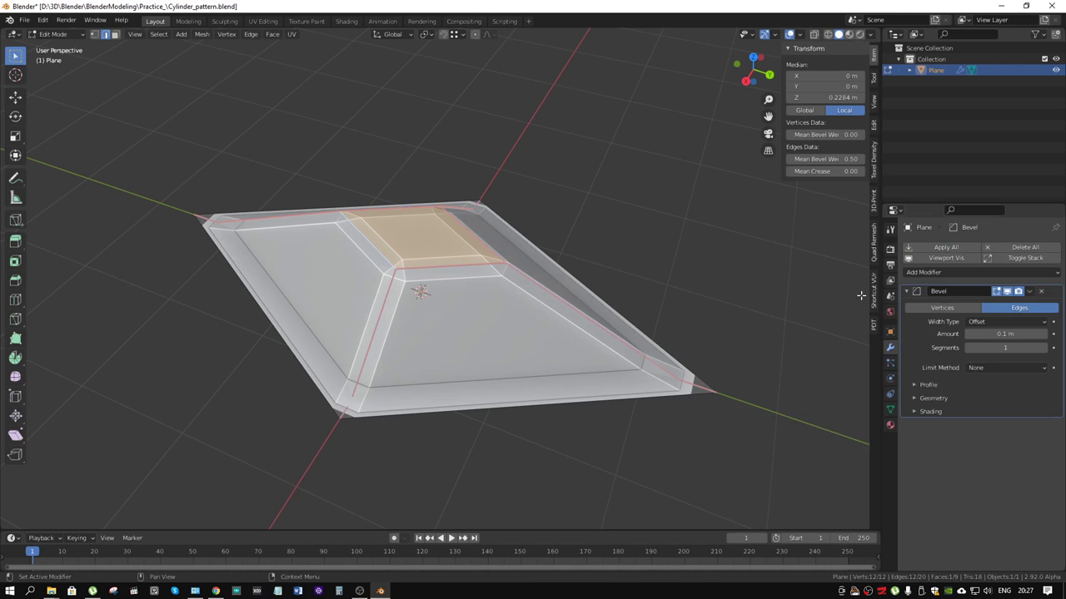
pyautogui.click(1044, 347)
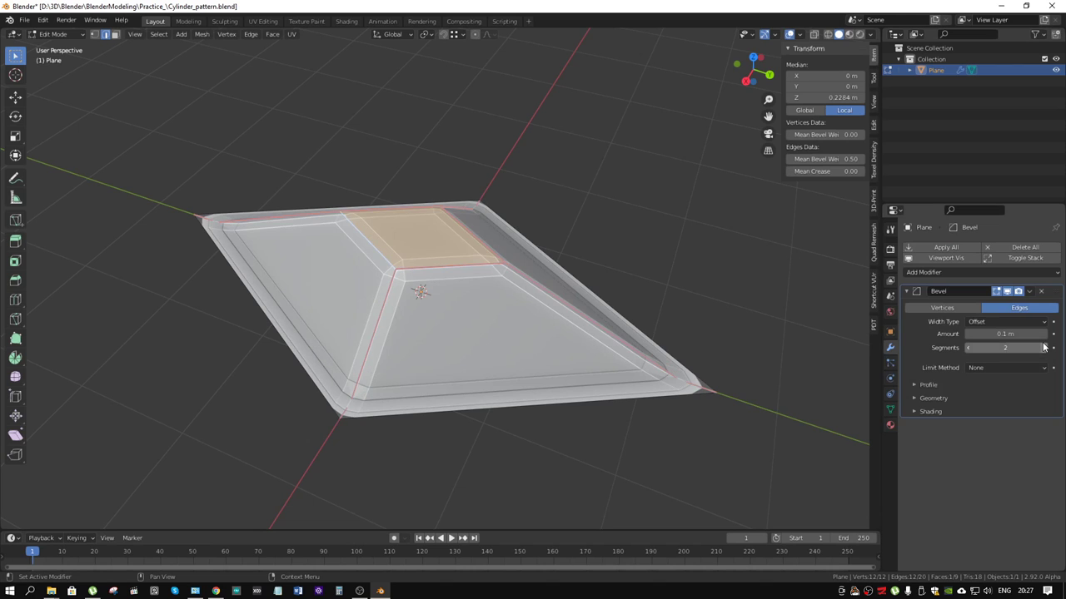
pyautogui.click(1003, 367)
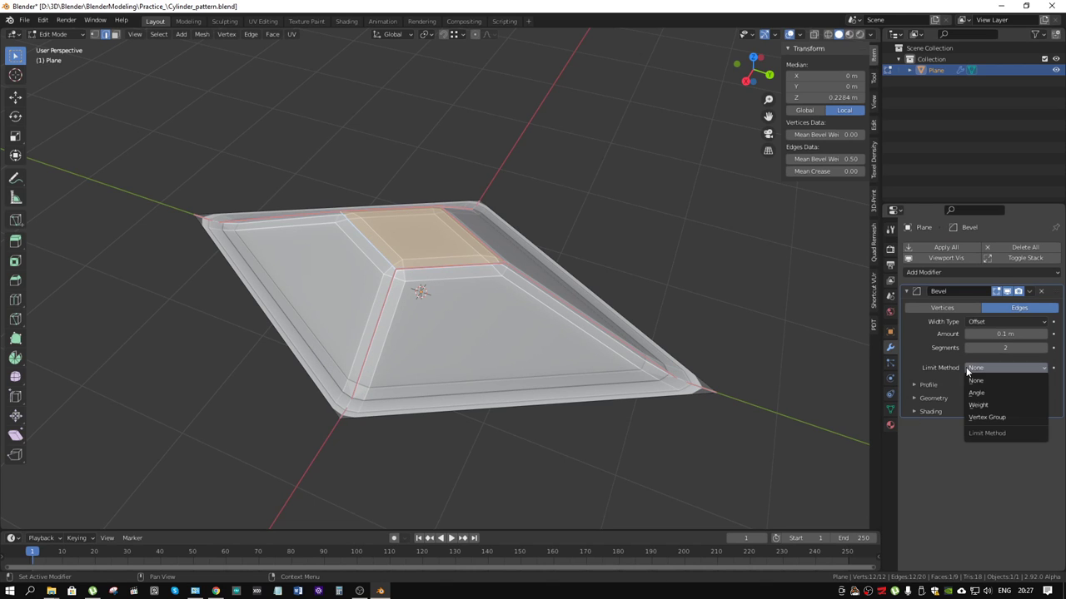
pyautogui.click(983, 406)
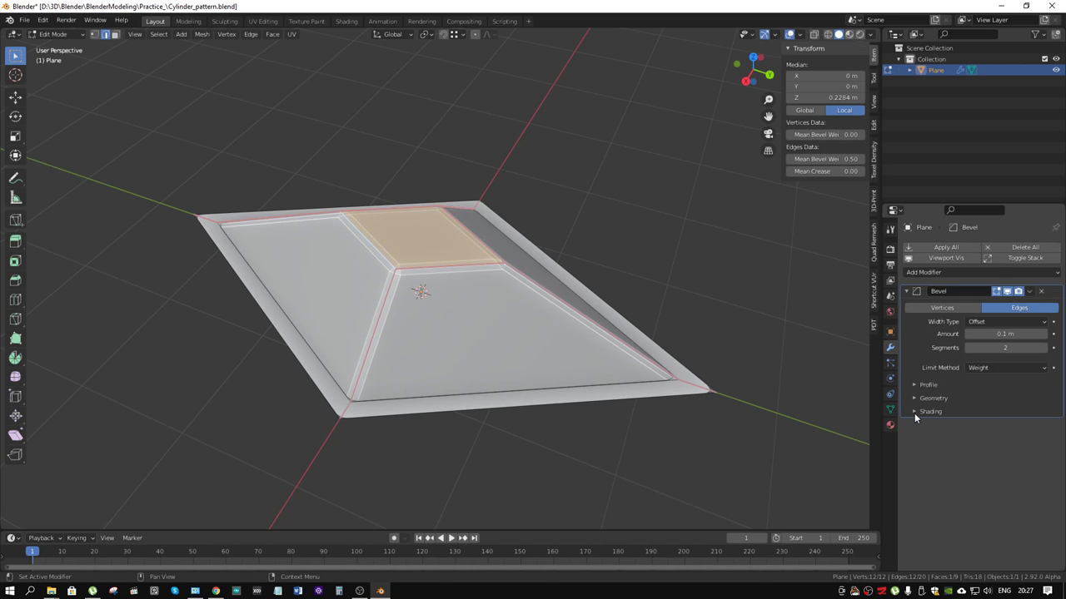
pyautogui.click(913, 385)
pyautogui.moveTo(961, 414); pyautogui.dragTo(1024, 415)
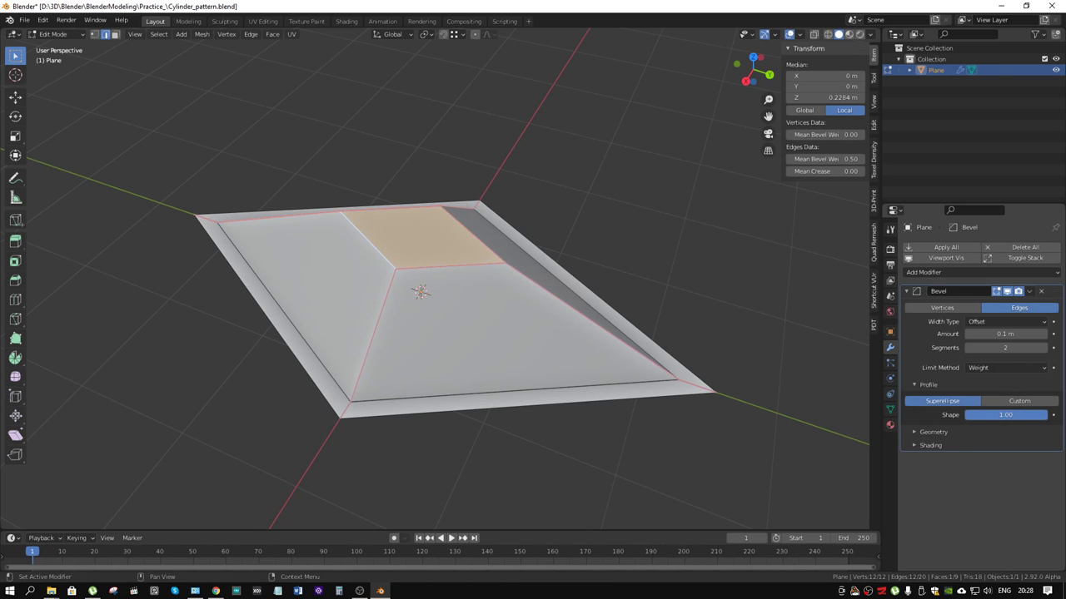
# Step: Widen the bevel amount to 0.287 m, then return to solid shading and Object Mode
pyautogui.click(828, 34)
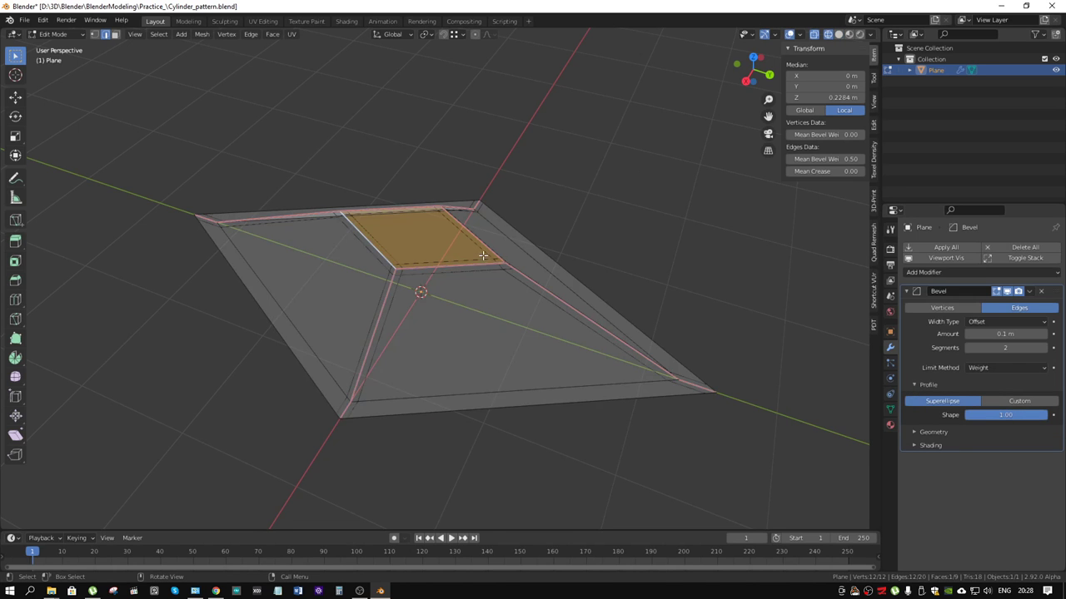
pyautogui.moveTo(482, 256); pyautogui.dragTo(452, 269, button='middle')
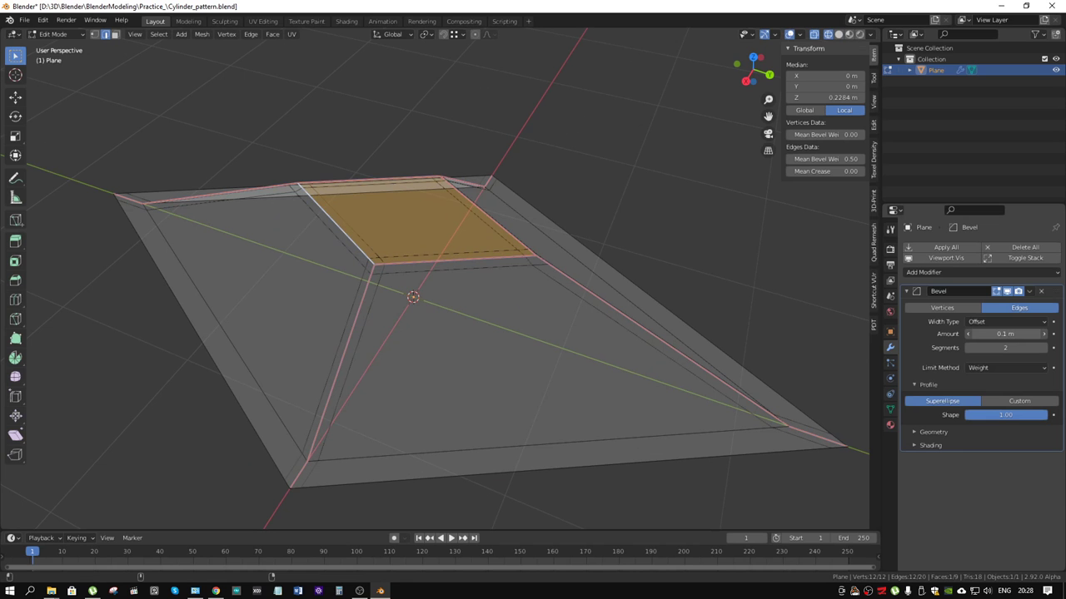
pyautogui.moveTo(1005, 334); pyautogui.dragTo(1032, 334)
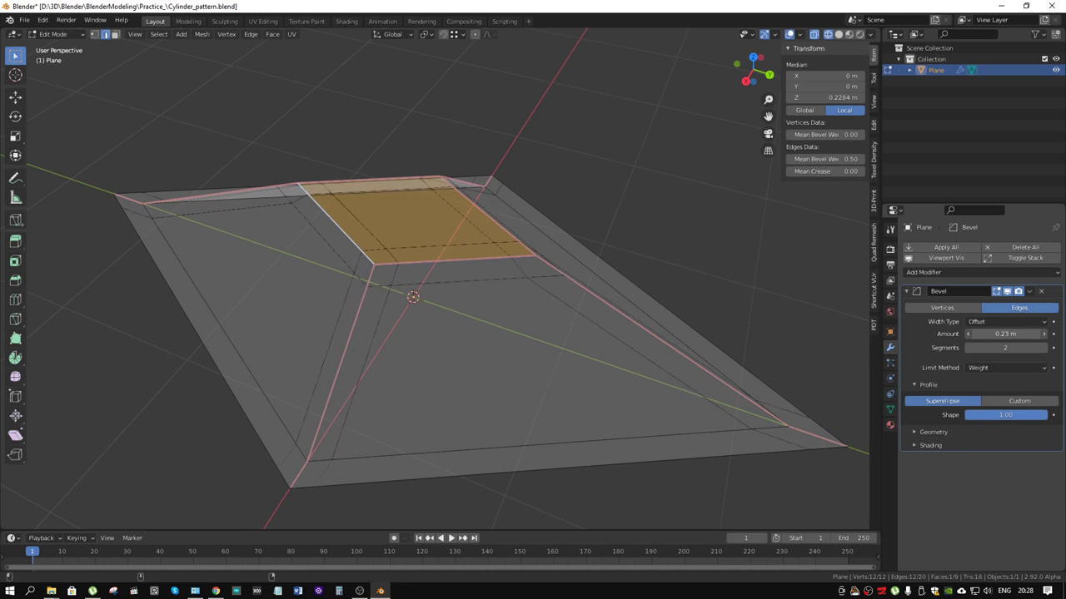
pyautogui.moveTo(1032, 334); pyautogui.dragTo(1044, 334)
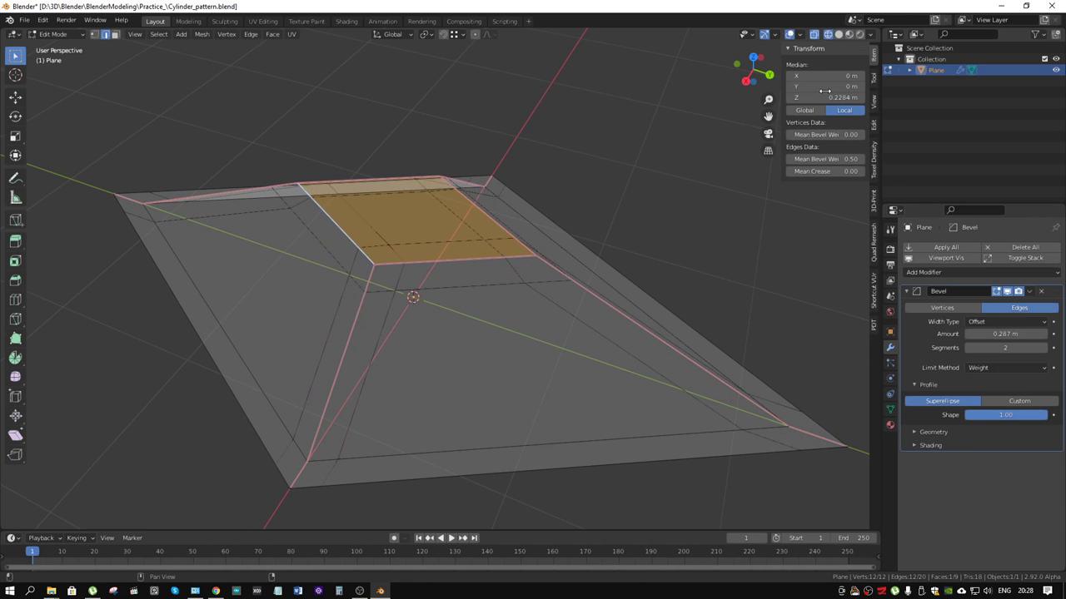
pyautogui.click(839, 34)
pyautogui.scroll(-3, 585, 238)
pyautogui.moveTo(585, 238); pyautogui.dragTo(657, 255, button='middle')
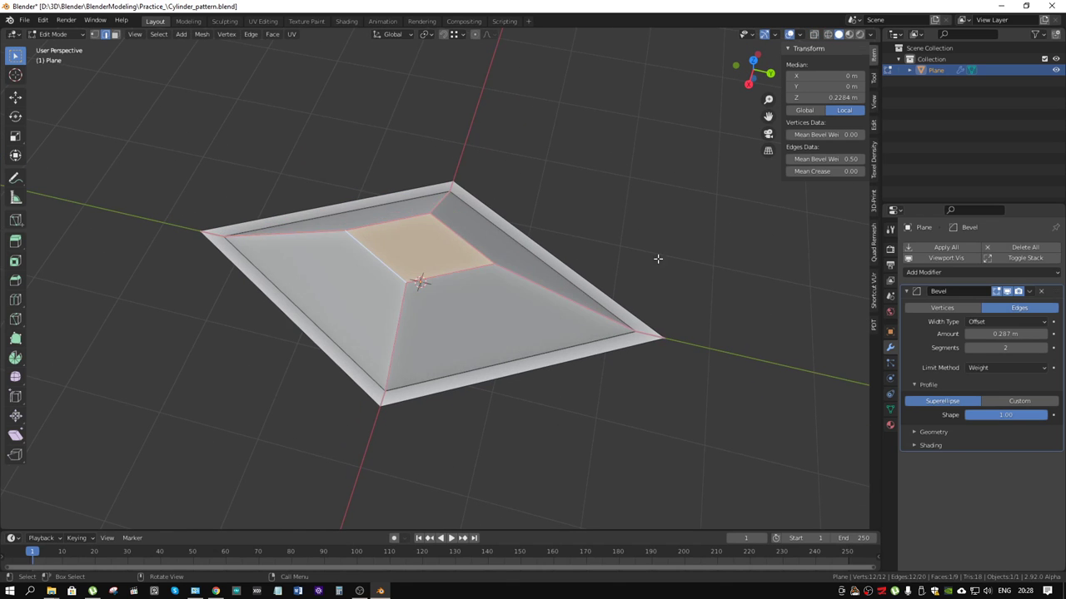
pyautogui.press('Tab')
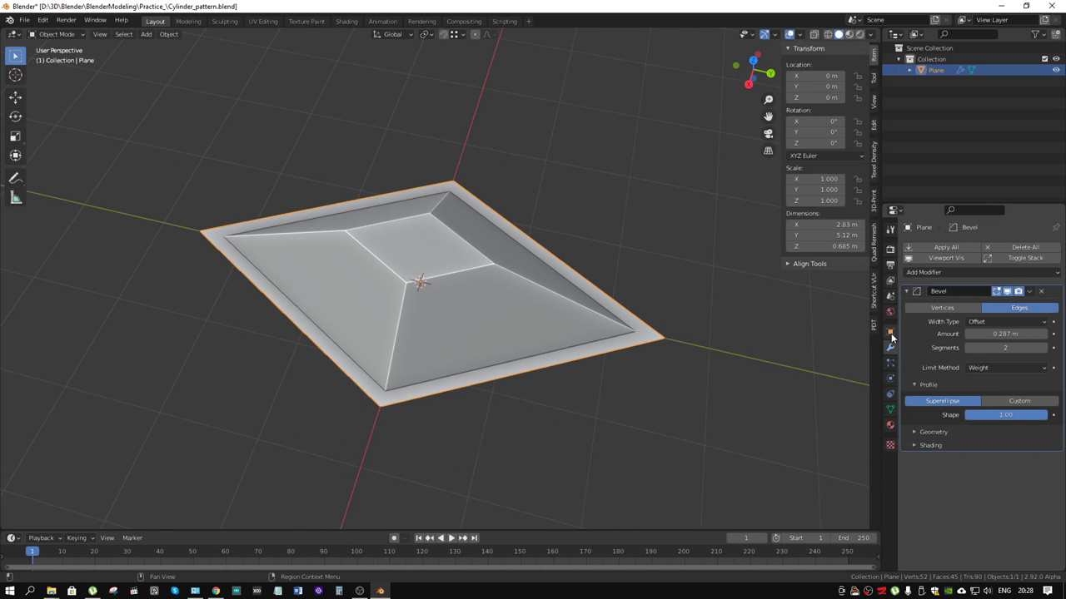
# Step: Add a Subdivision Surface modifier at viewport level 2
pyautogui.click(944, 273)
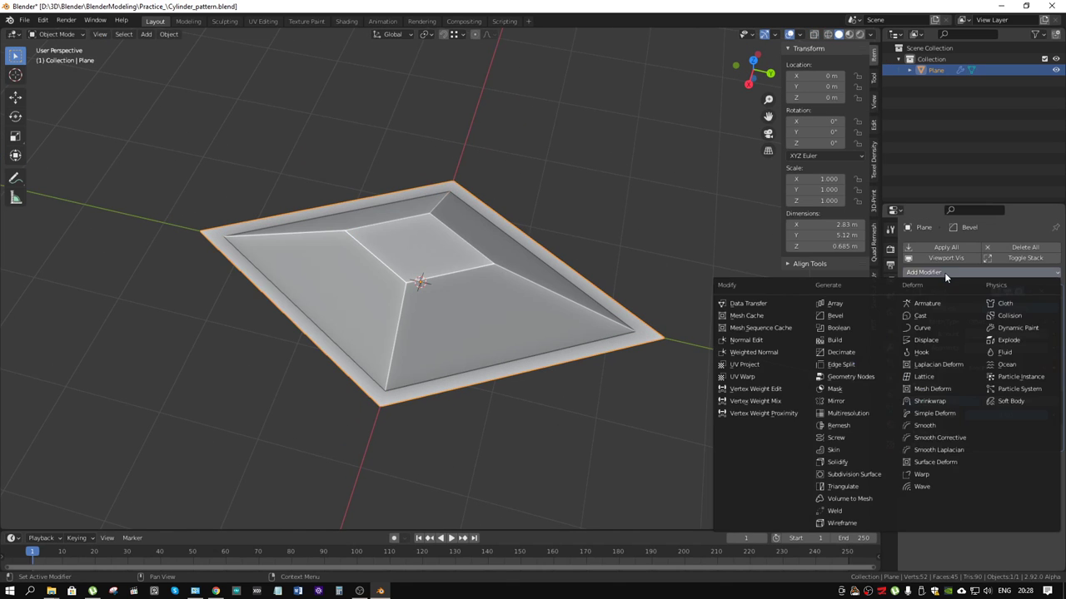
pyautogui.click(868, 473)
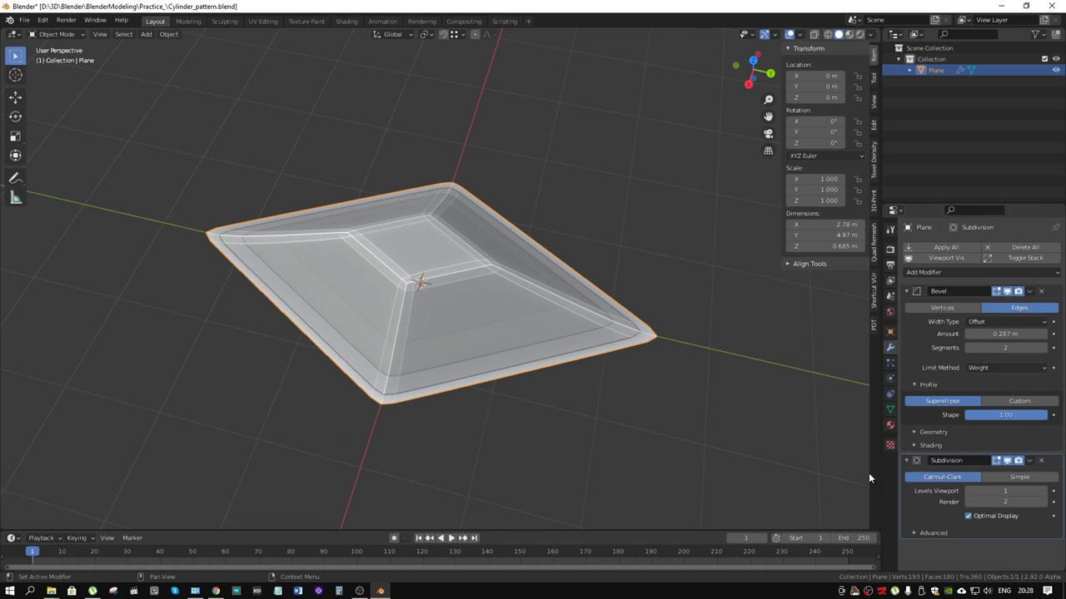
pyautogui.click(1042, 493)
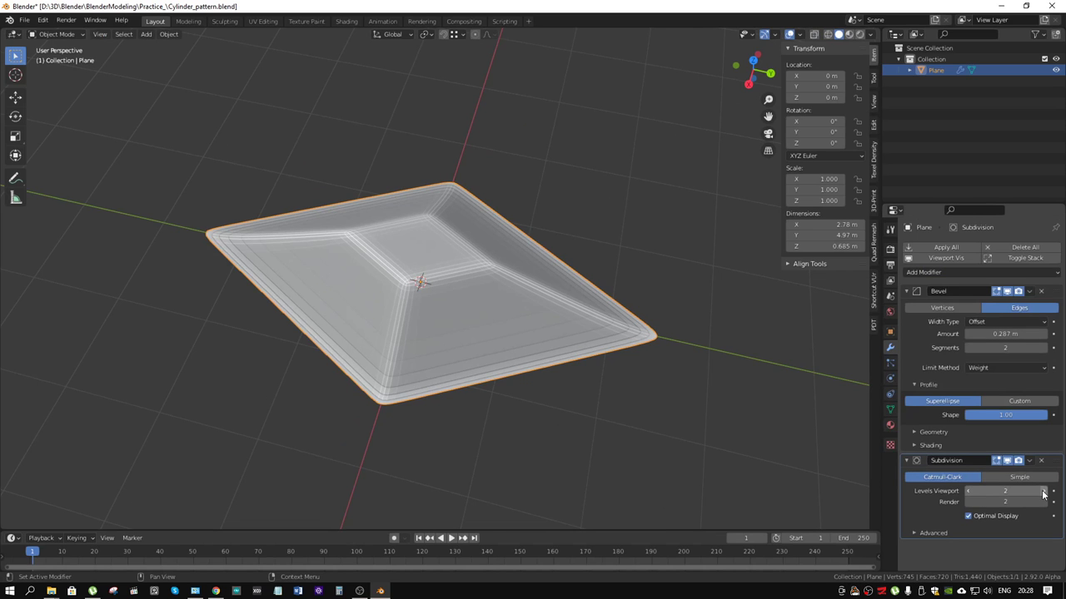
# Step: Shade the plane smooth and enable Auto Smooth at 180° in the mesh Normals settings
pyautogui.rightClick(480, 289)
pyautogui.click(470, 260)
pyautogui.moveTo(470, 258); pyautogui.dragTo(851, 408, button='middle')
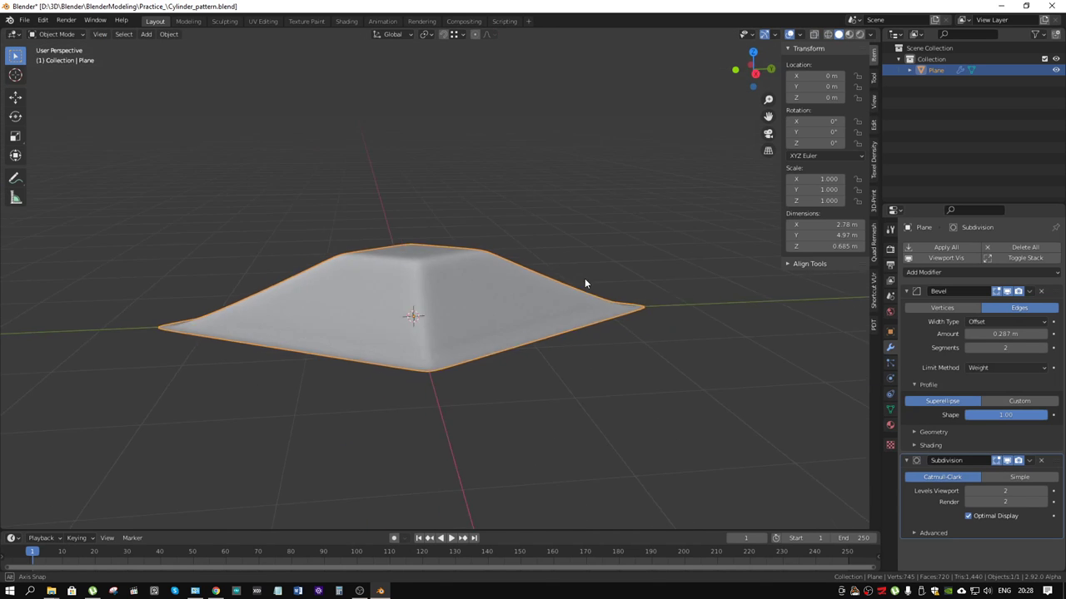
pyautogui.click(890, 425)
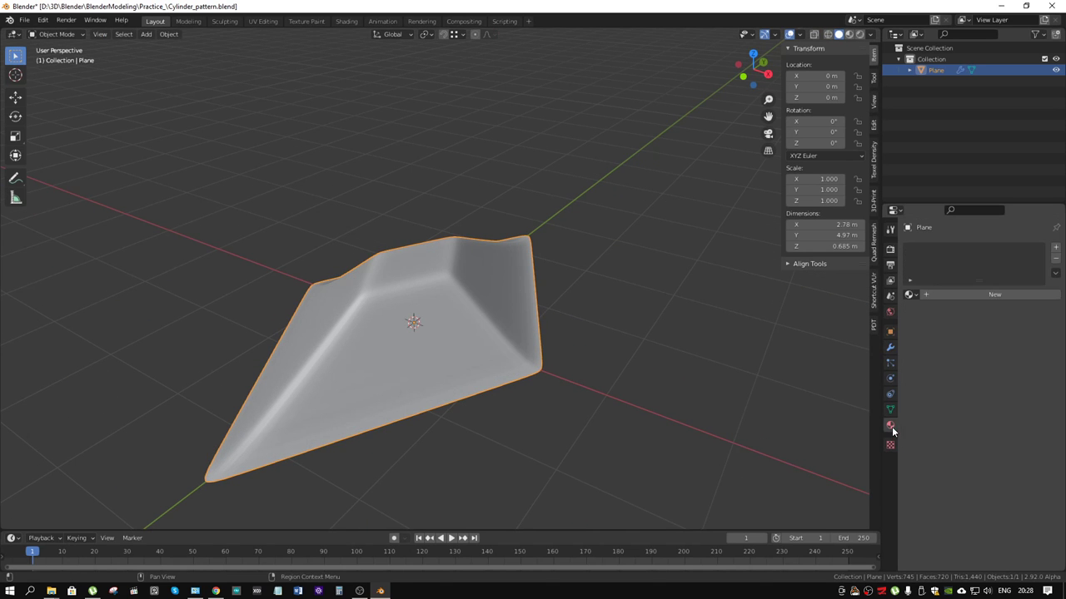
pyautogui.click(891, 409)
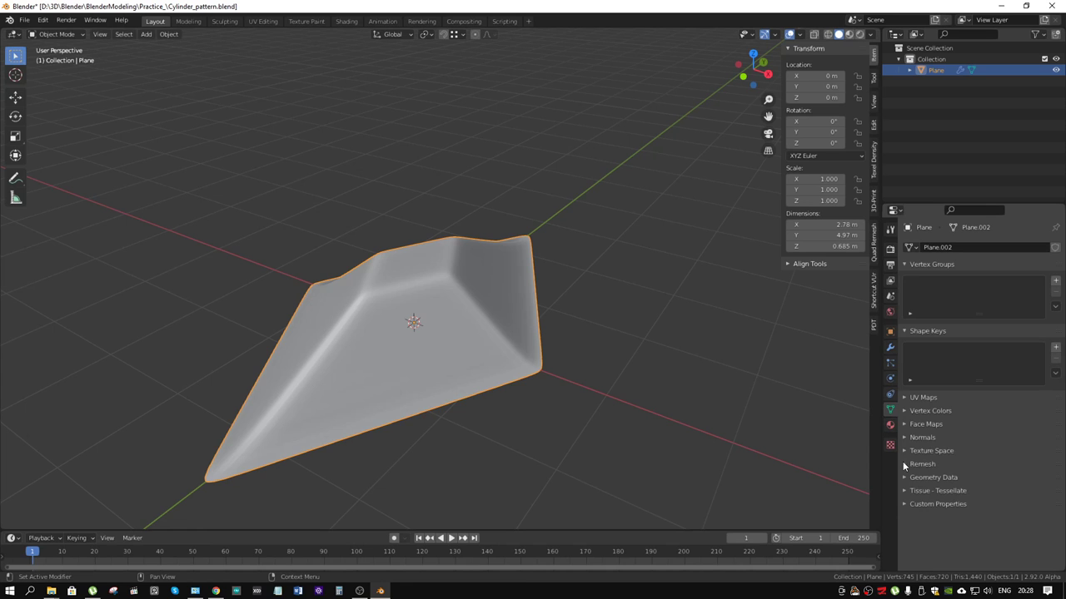
pyautogui.click(902, 437)
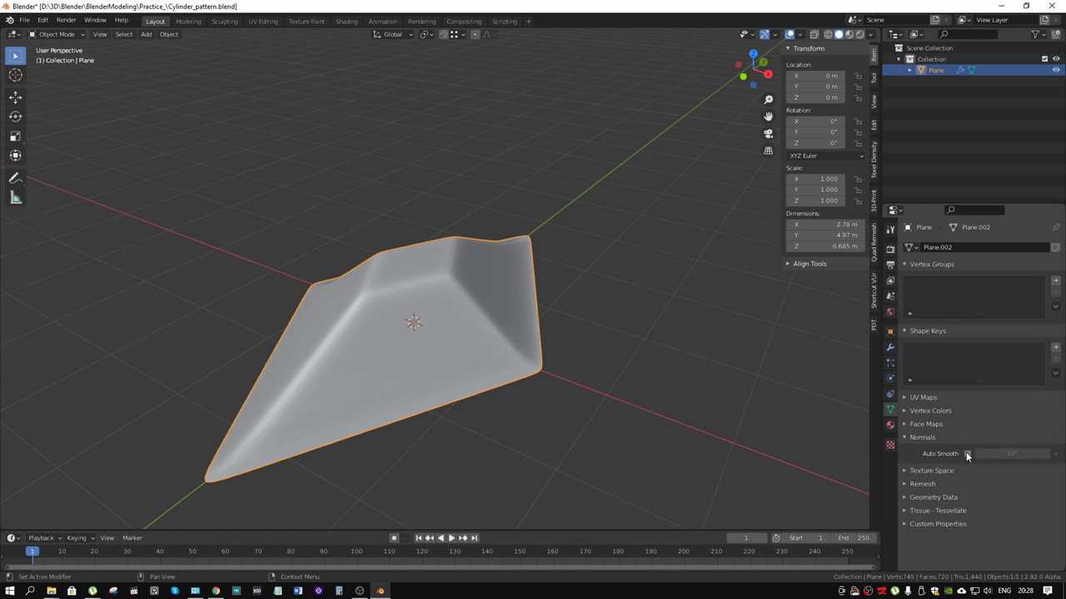
pyautogui.click(1009, 453)
pyautogui.write('180')
pyautogui.press('Return')
pyautogui.moveTo(633, 350)
pyautogui.mouseDown(button='middle')
pyautogui.moveTo(546, 419)
pyautogui.moveTo(571, 348)
pyautogui.moveTo(661, 331)
pyautogui.moveTo(671, 347)
pyautogui.moveTo(650, 344)
pyautogui.mouseUp(button='middle')
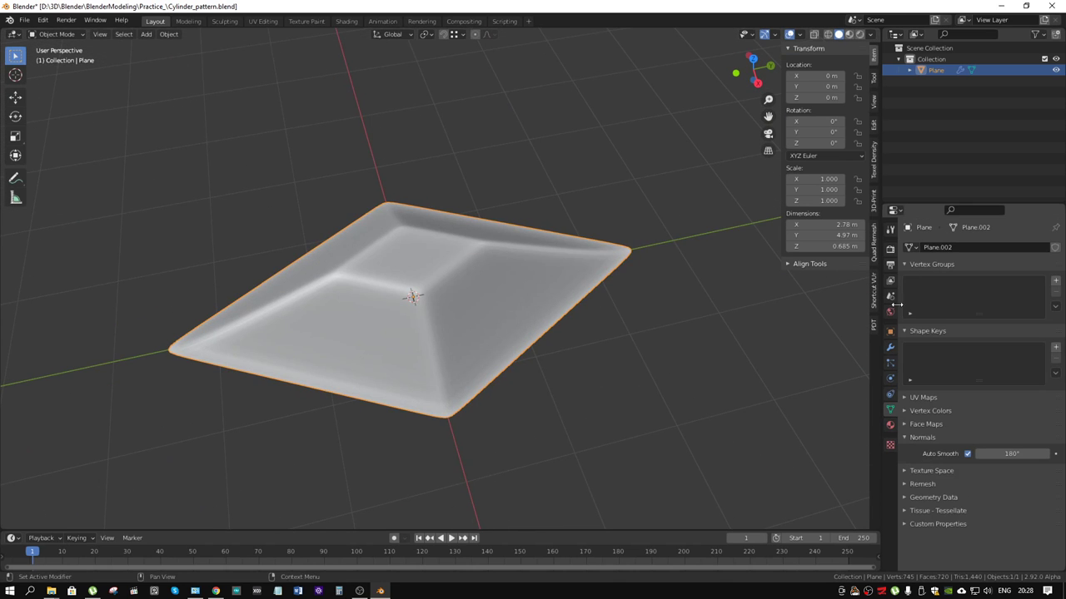
pyautogui.click(889, 347)
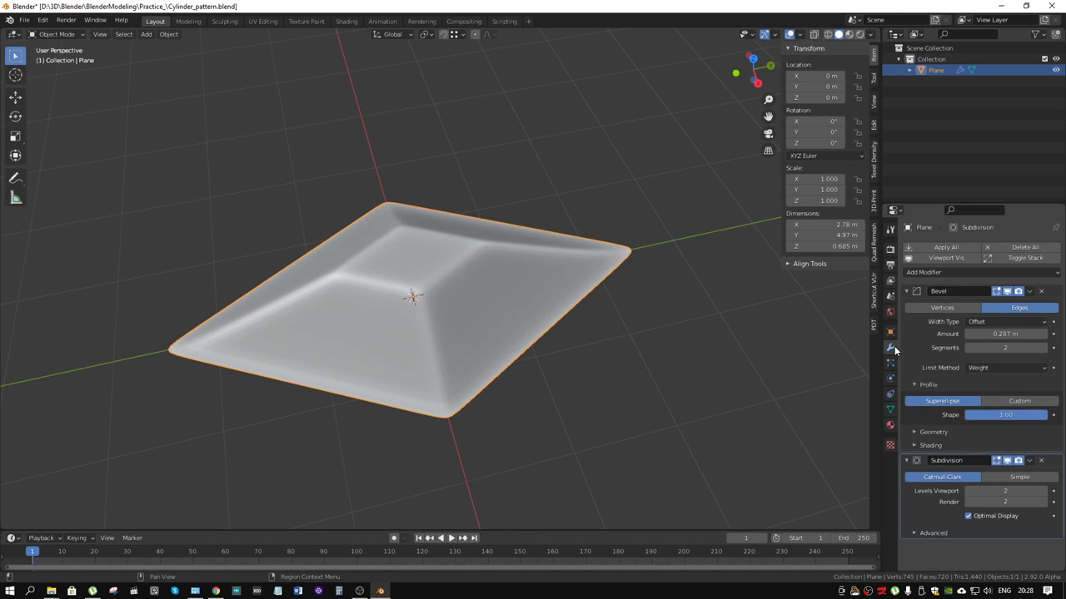
# Step: Hide the Subdivision modifier in the viewport and collapse the Bevel panel
pyautogui.click(1007, 461)
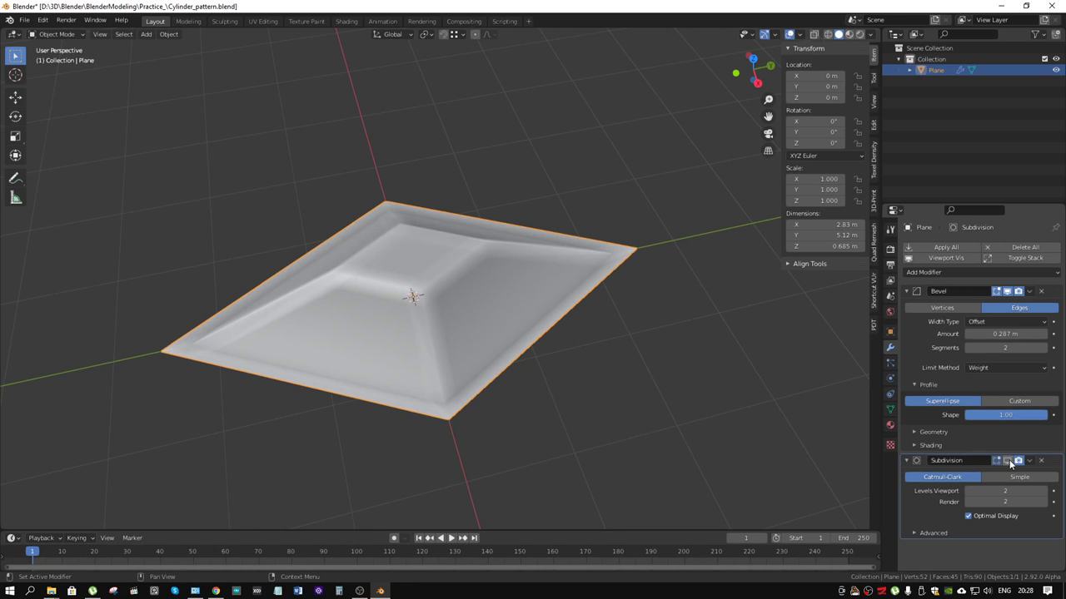
pyautogui.click(907, 292)
pyautogui.moveTo(598, 257)
pyautogui.mouseDown(button='middle')
pyautogui.moveTo(592, 308)
pyautogui.moveTo(585, 274)
pyautogui.mouseUp(button='middle')
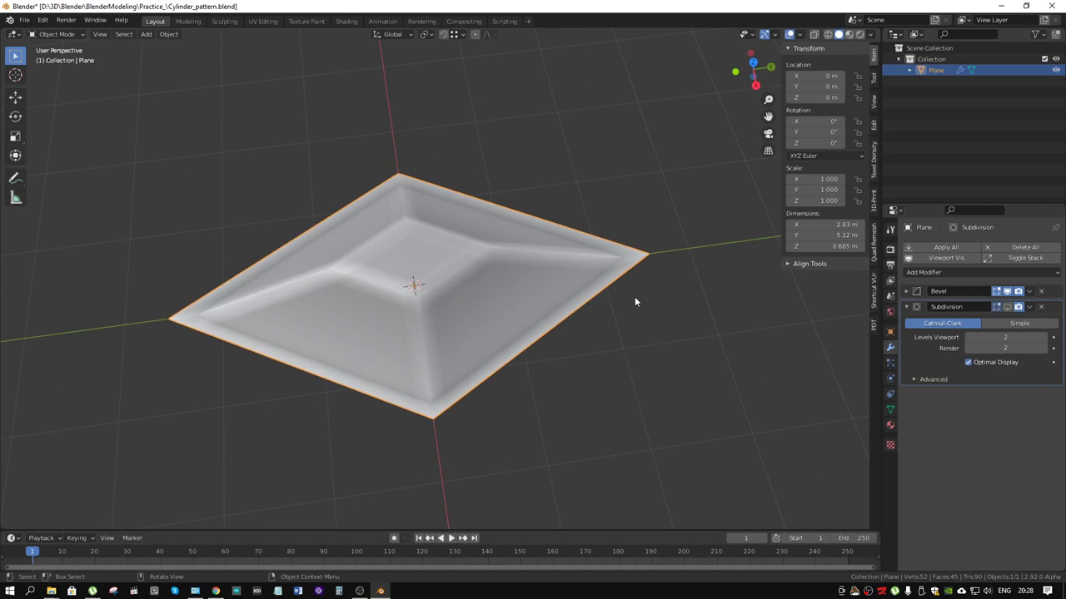
pyautogui.moveTo(634, 302)
pyautogui.mouseDown(button='middle')
pyautogui.moveTo(596, 273)
pyautogui.moveTo(618, 244)
pyautogui.mouseUp(button='middle')
# Step: Add an Array modifier using constant offset instead of relative, X distance 2.832 m
pyautogui.click(977, 272)
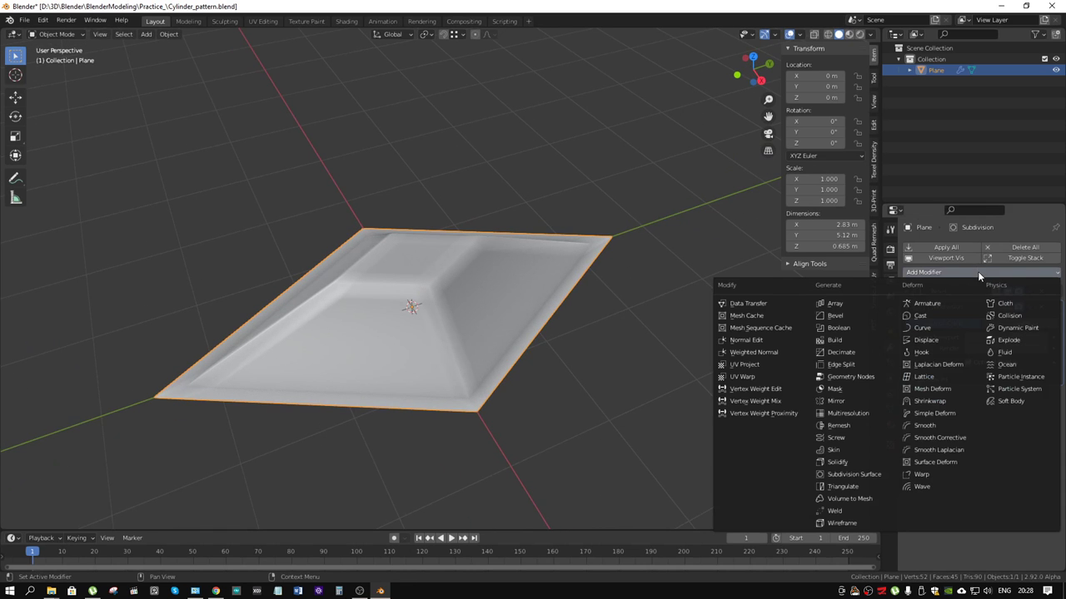
pyautogui.click(834, 304)
pyautogui.moveTo(653, 252); pyautogui.dragTo(624, 289, button='middle')
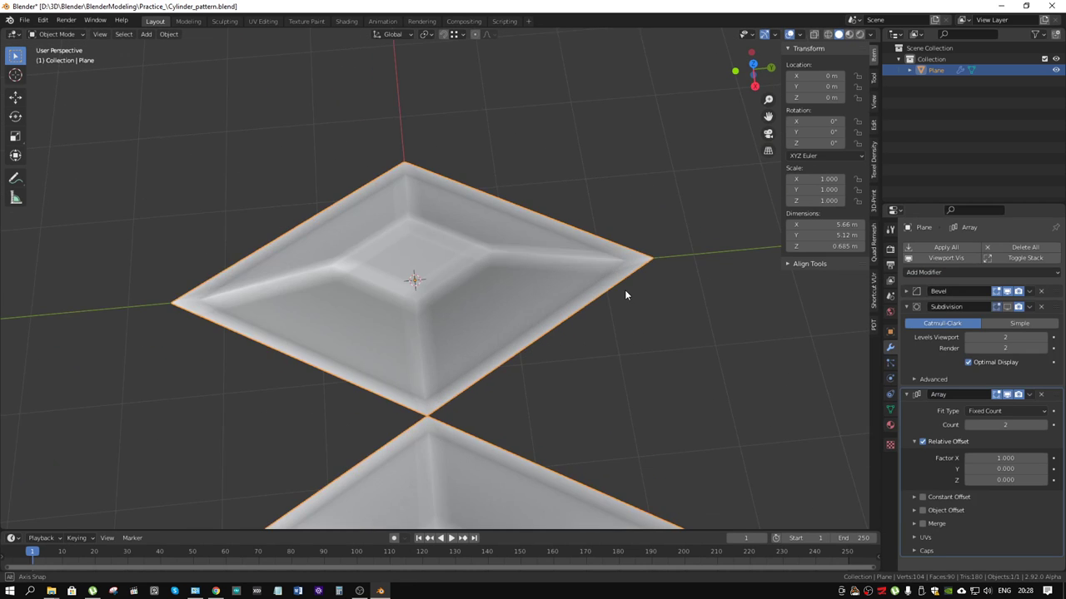
pyautogui.scroll(-2, 624, 289)
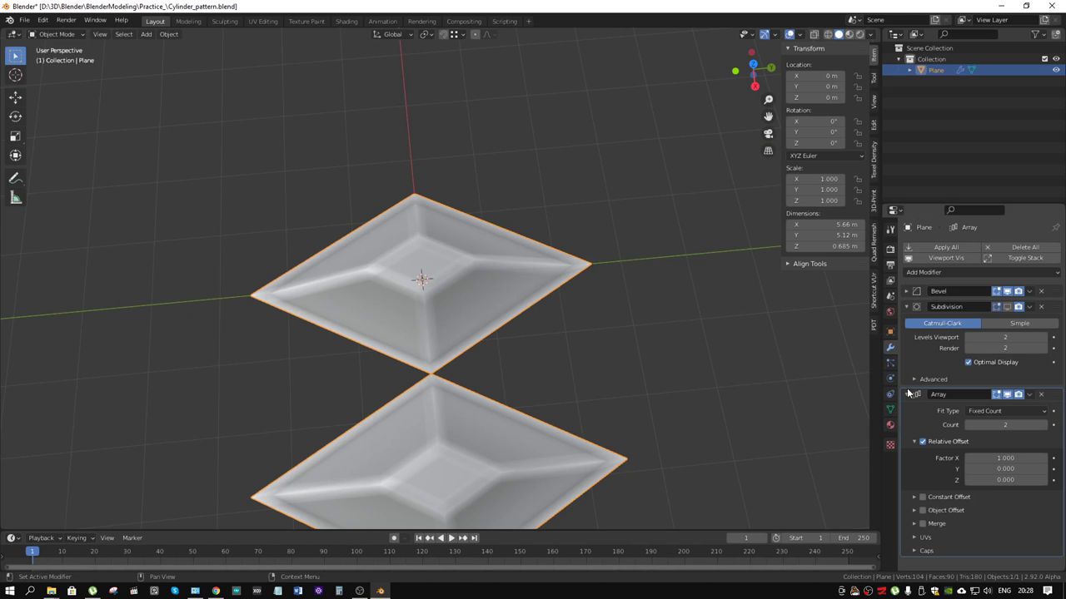
pyautogui.click(922, 497)
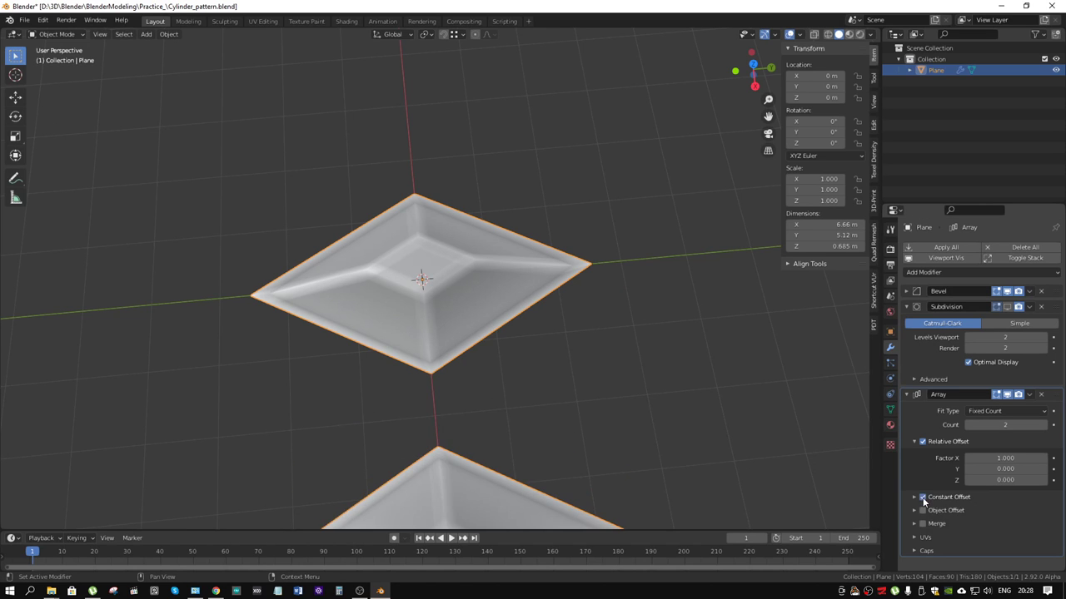
pyautogui.click(921, 443)
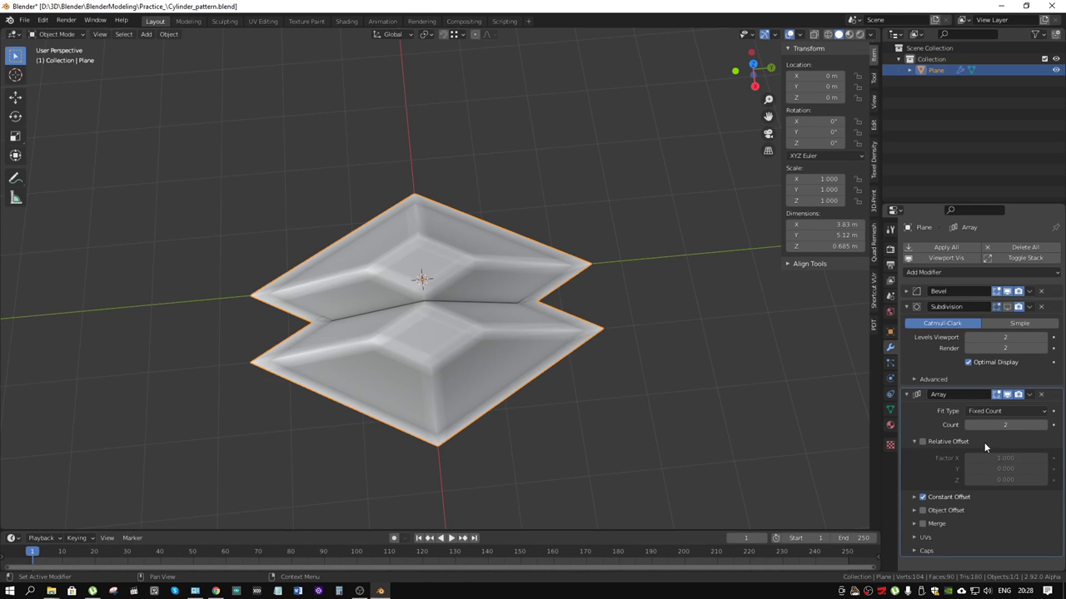
pyautogui.click(914, 441)
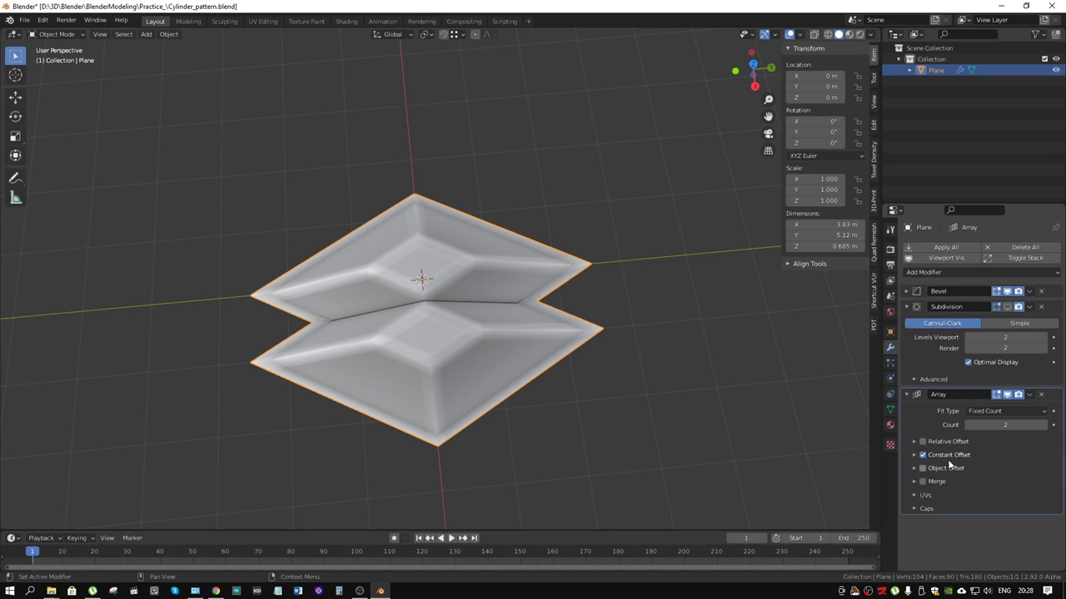
pyautogui.click(913, 456)
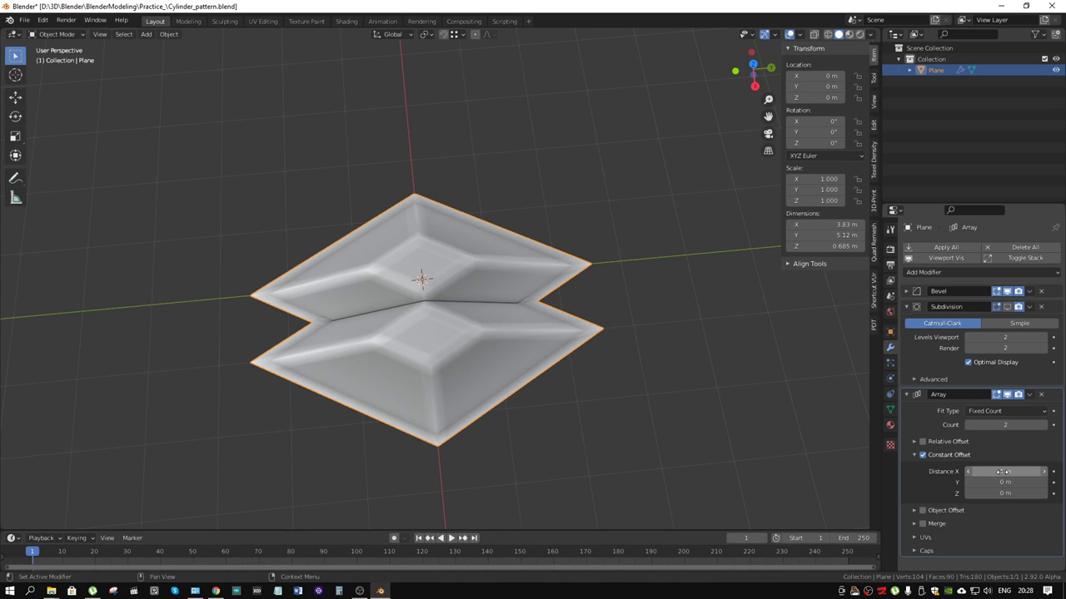
pyautogui.moveTo(1003, 472)
pyautogui.mouseDown()
pyautogui.moveTo(1049, 472)
pyautogui.moveTo(1032, 472)
pyautogui.mouseUp()
# Step: Check in top orthographic view that the two diamond tiles touch at their tips
pyautogui.press('KP_7')
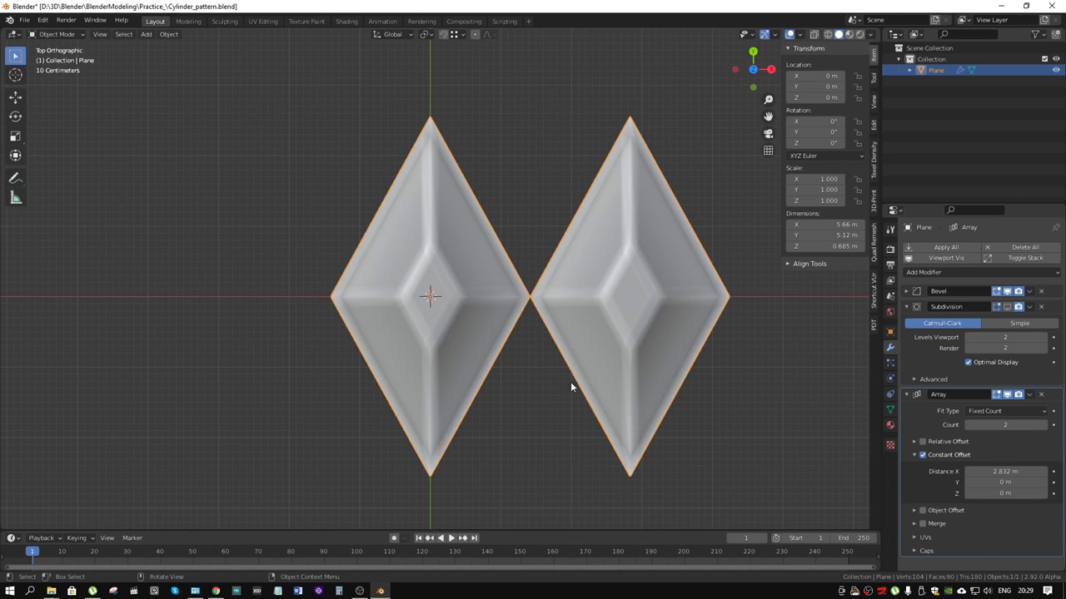
pyautogui.scroll(5, 583, 279)
pyautogui.scroll(3, 365, 281)
pyautogui.scroll(-2, 443, 381)
pyautogui.scroll(-2, 444, 381)
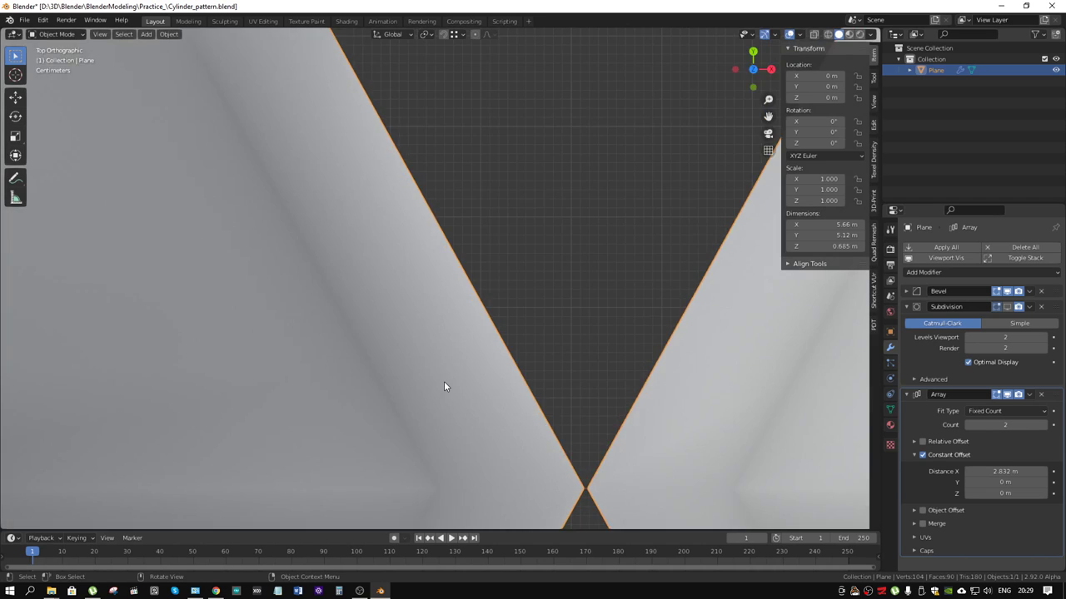
pyautogui.scroll(-3, 444, 382)
pyautogui.scroll(-2, 446, 377)
pyautogui.moveTo(527, 277)
pyautogui.mouseDown(button='middle')
pyautogui.moveTo(457, 221)
pyautogui.moveTo(423, 238)
pyautogui.moveTo(448, 308)
pyautogui.mouseUp(button='middle')
pyautogui.press('KP_7')
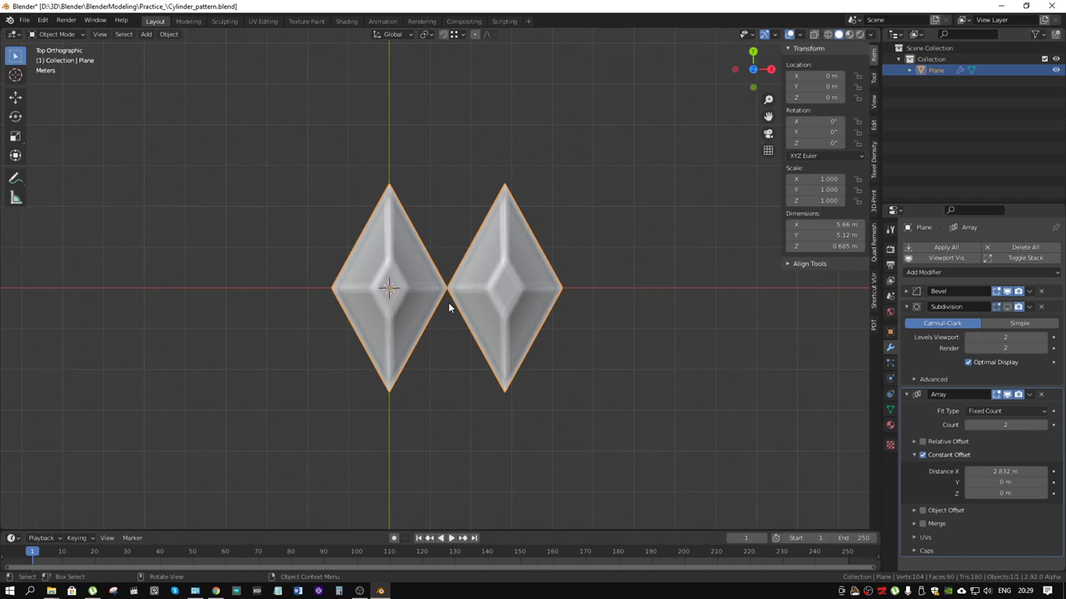
pyautogui.scroll(5, 448, 307)
pyautogui.scroll(4, 542, 344)
pyautogui.scroll(-2, 452, 321)
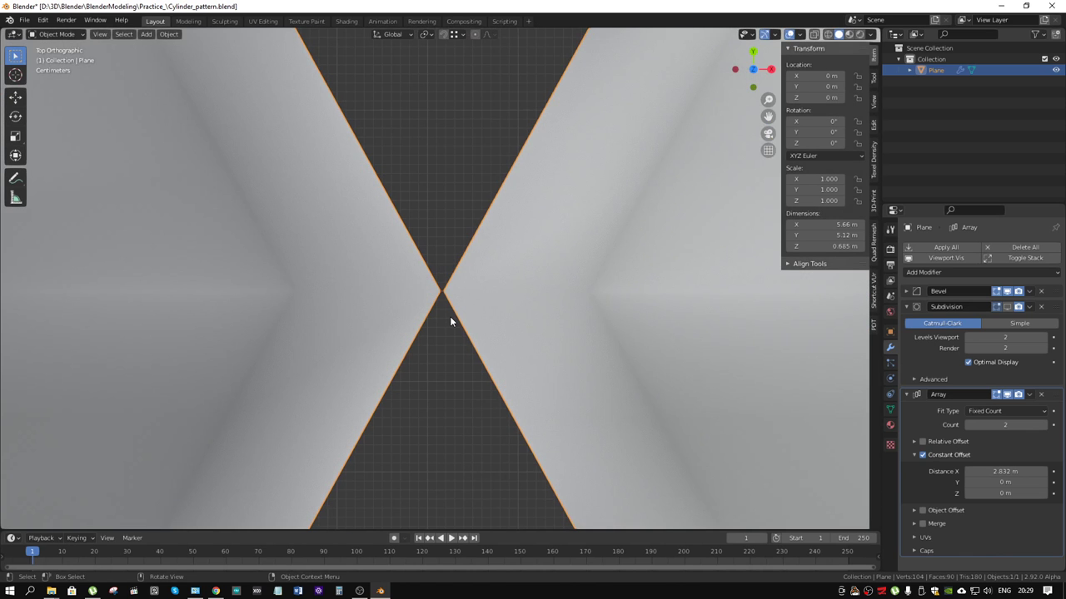
pyautogui.scroll(-3, 449, 321)
pyautogui.scroll(-2, 451, 321)
pyautogui.moveTo(451, 321); pyautogui.dragTo(444, 267, button='middle')
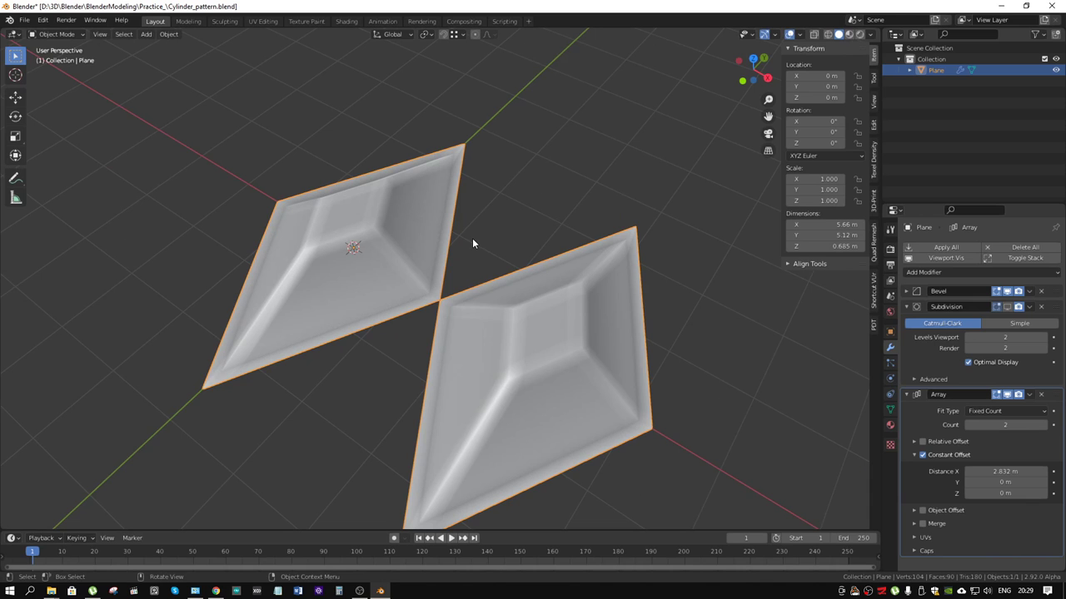
pyautogui.hotkey('shift', 'a')
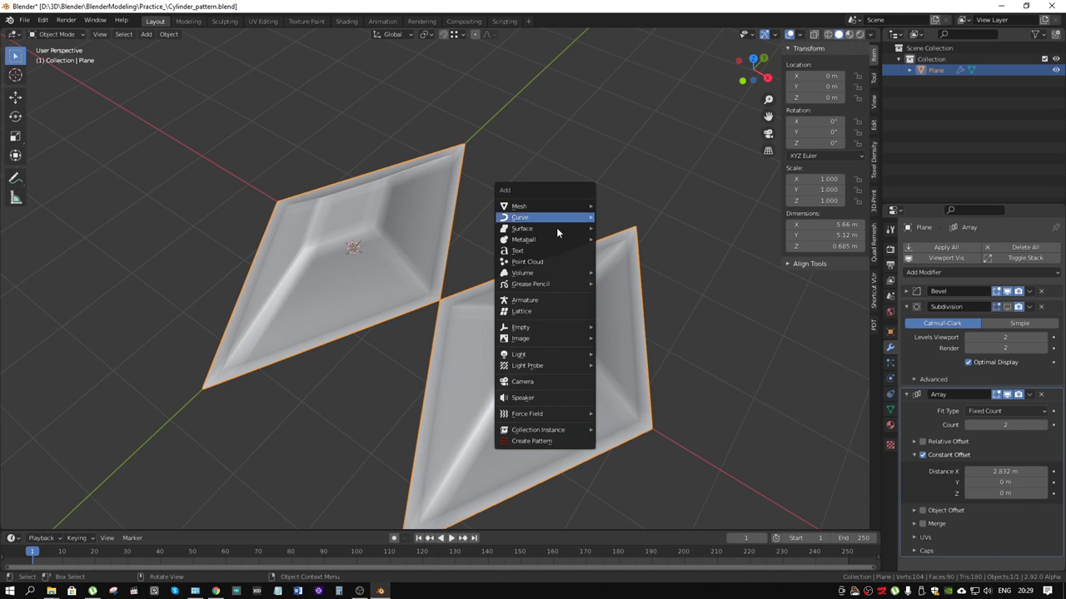
pyautogui.moveTo(521, 328)
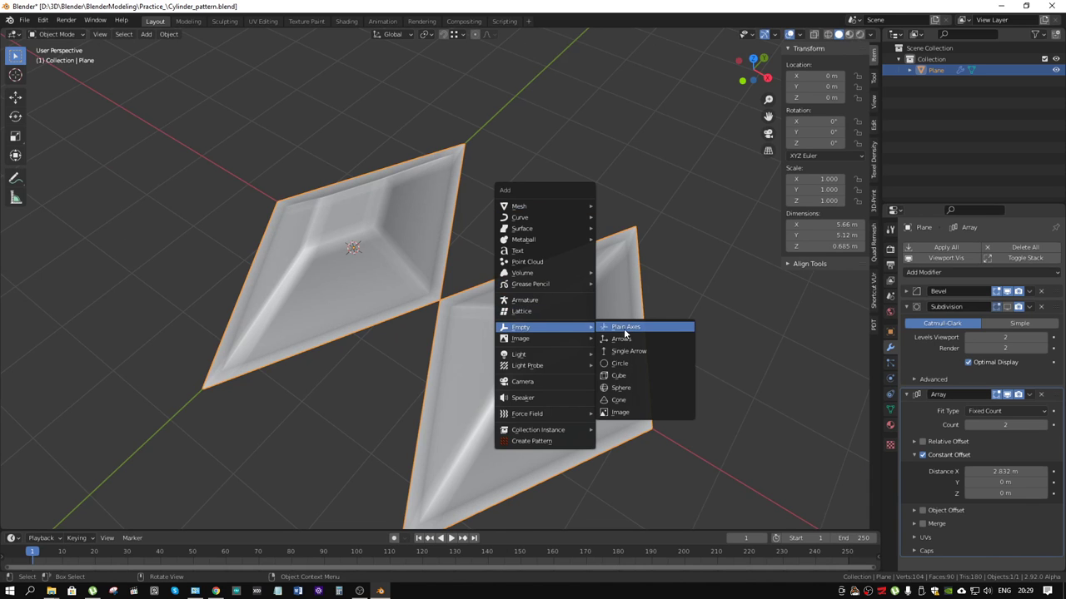
# Step: Add a Plain Axes empty and move it along X to 1.4142 m where the tiles meet
pyautogui.click(623, 328)
pyautogui.moveTo(623, 325)
pyautogui.mouseDown(button='middle')
pyautogui.moveTo(509, 273)
pyautogui.moveTo(441, 313)
pyautogui.mouseUp(button='middle')
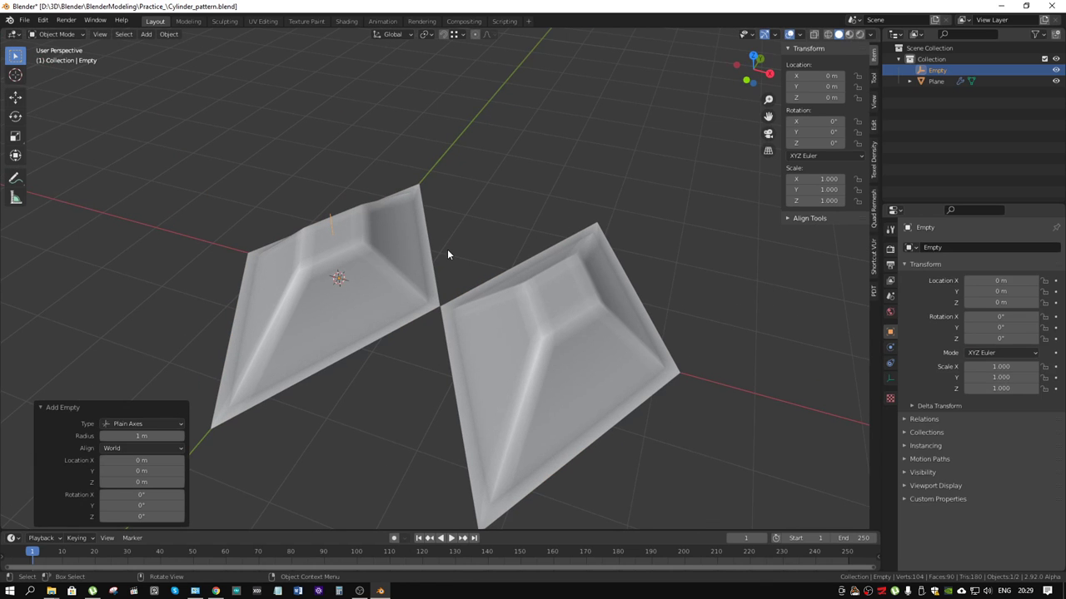
pyautogui.press('g')
pyautogui.press('x')
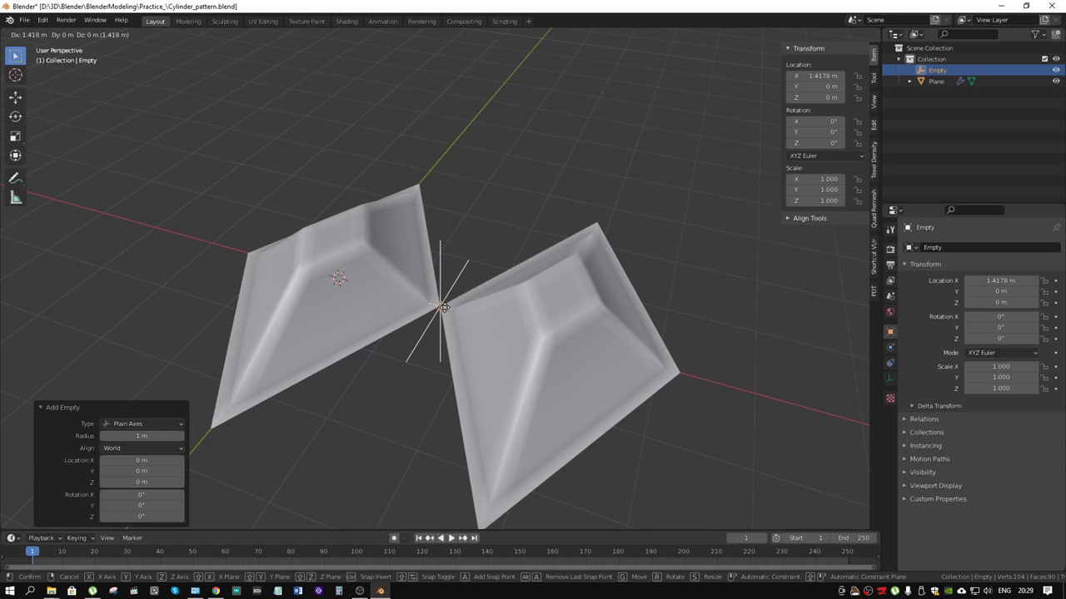
pyautogui.click(442, 309)
pyautogui.scroll(4, 431, 311)
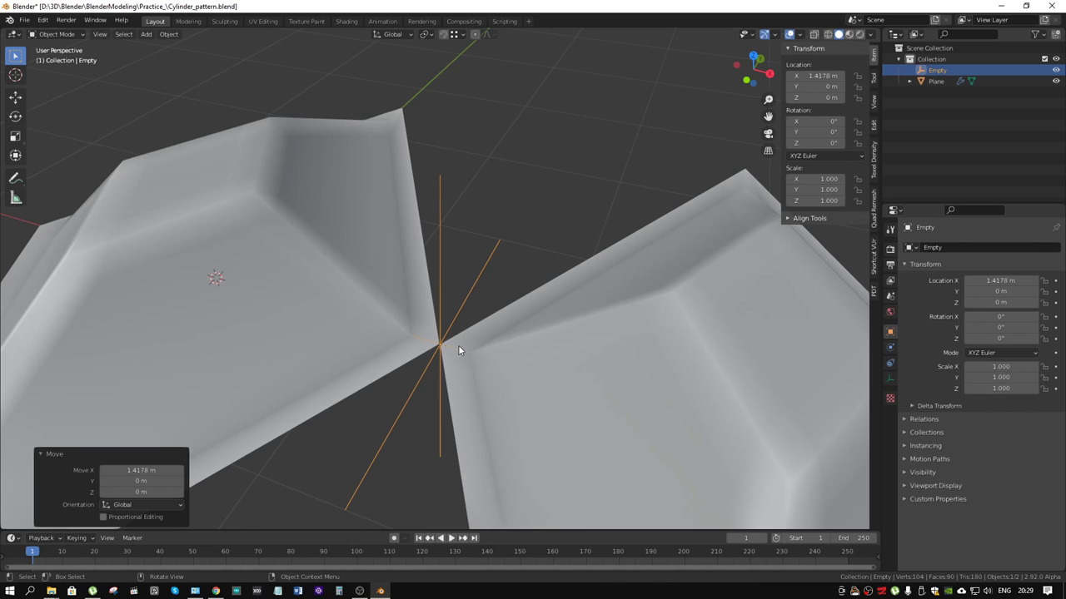
pyautogui.press('g')
pyautogui.press('x')
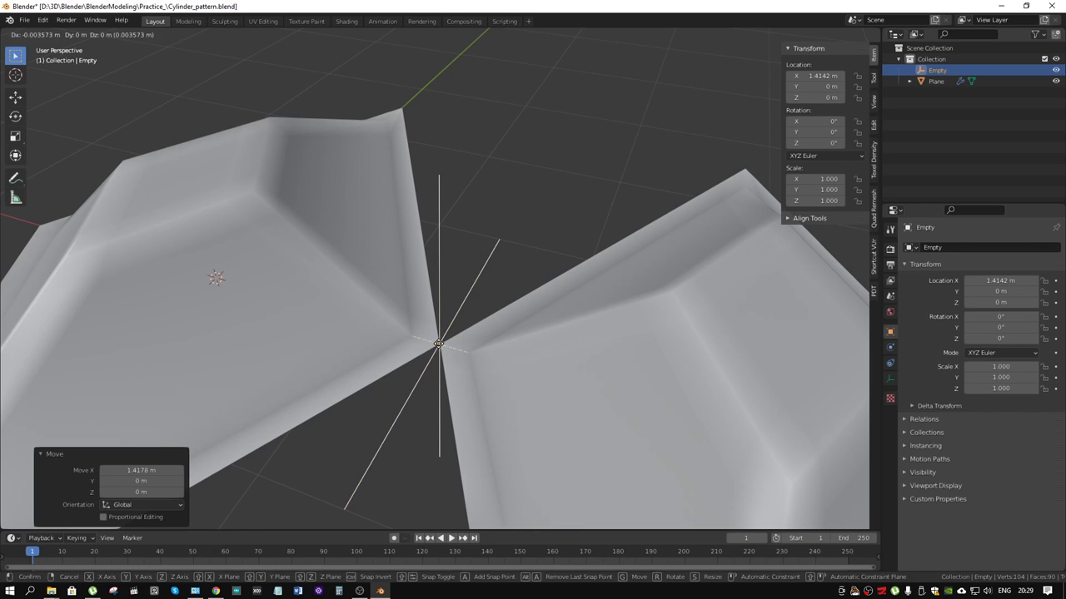
pyautogui.keyDown('ctrl'); pyautogui.click(439, 348); pyautogui.keyUp('ctrl')
# Step: Switch the plane's Array from constant offset to object offset using the Empty
pyautogui.click(525, 377)
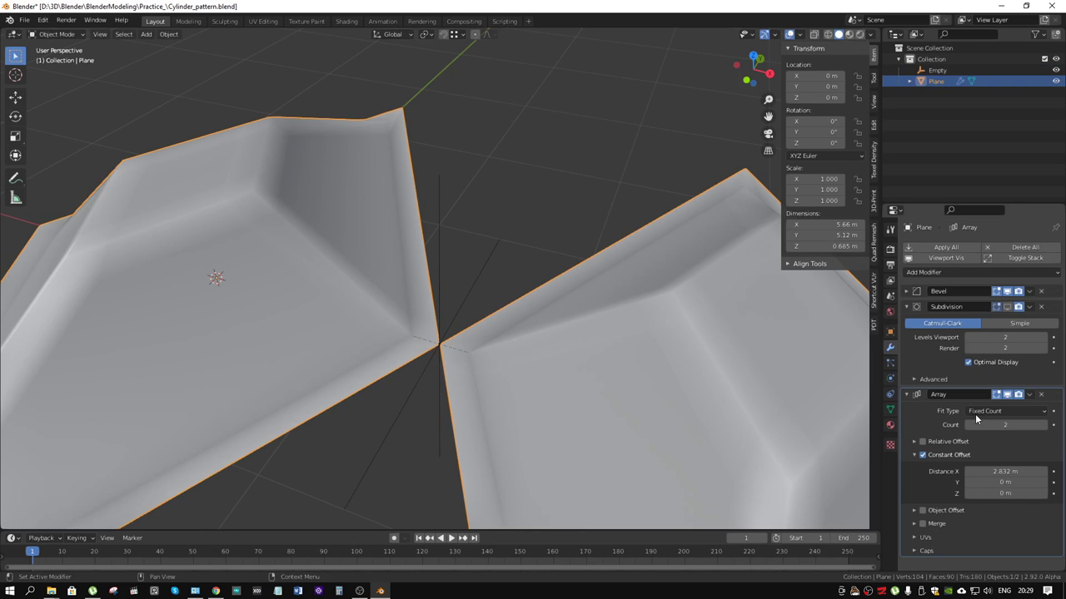
pyautogui.click(923, 456)
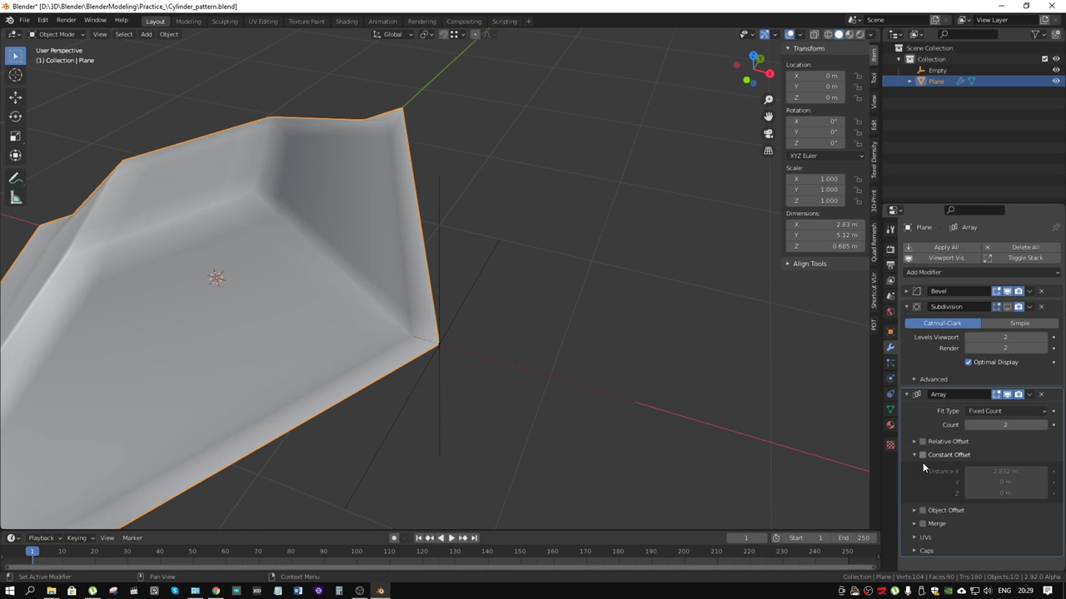
pyautogui.click(922, 511)
pyautogui.click(913, 510)
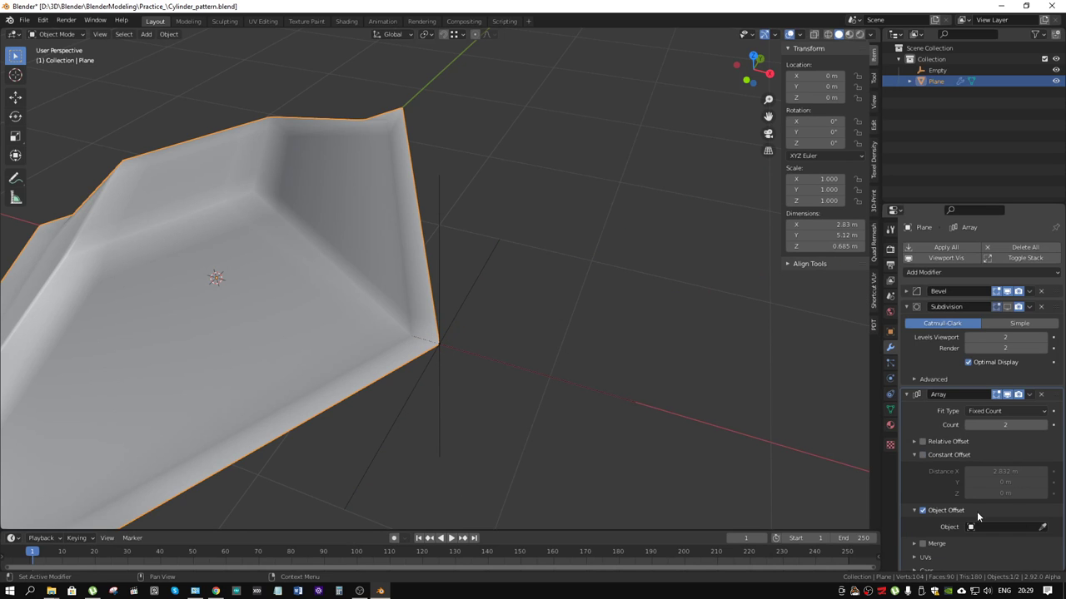
pyautogui.click(1042, 527)
pyautogui.click(437, 369)
pyautogui.scroll(-5, 423, 374)
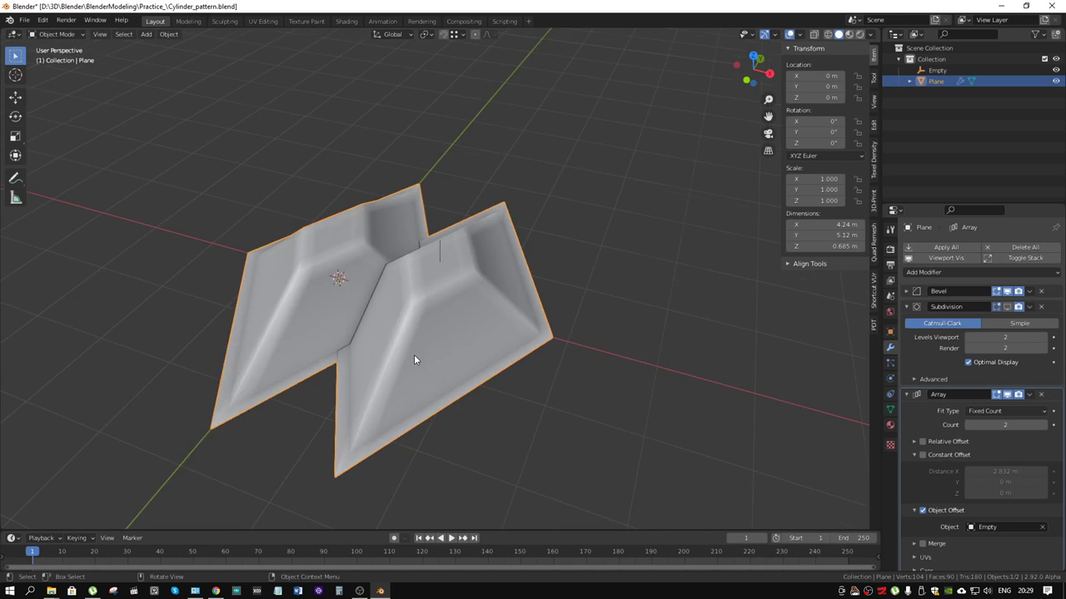
pyautogui.moveTo(415, 358)
pyautogui.mouseDown(button='middle')
pyautogui.moveTo(471, 347)
pyautogui.moveTo(475, 335)
pyautogui.moveTo(459, 329)
pyautogui.moveTo(448, 245)
pyautogui.moveTo(430, 334)
pyautogui.moveTo(437, 381)
pyautogui.moveTo(433, 358)
pyautogui.mouseUp(button='middle')
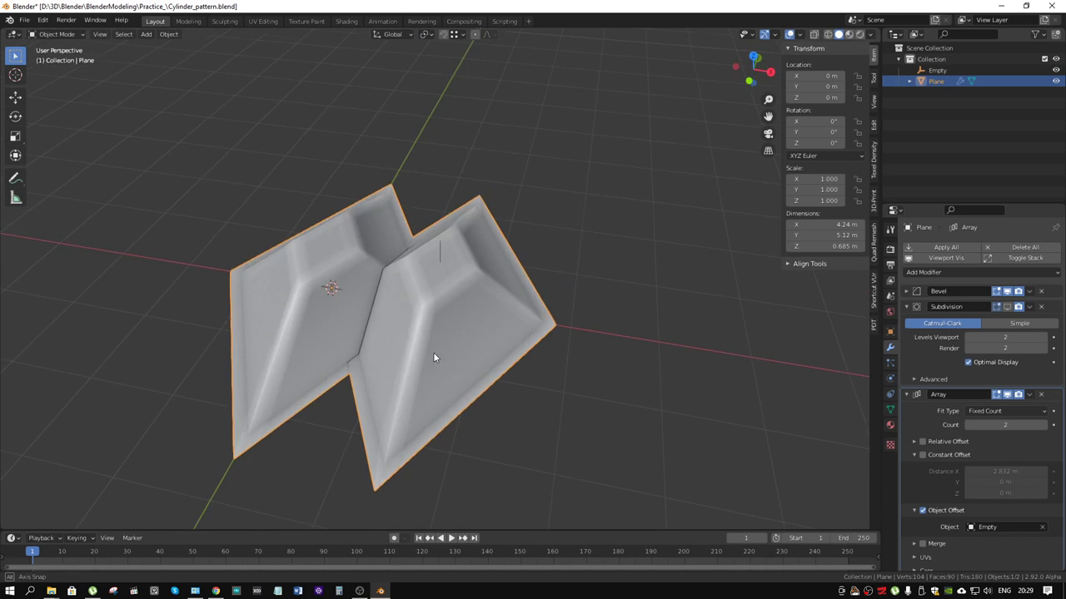
# Step: Place the 3D cursor on the tile's corner vertex and set the plane's origin there
pyautogui.moveTo(321, 304); pyautogui.dragTo(408, 291, button='middle')
pyautogui.scroll(3, 435, 356)
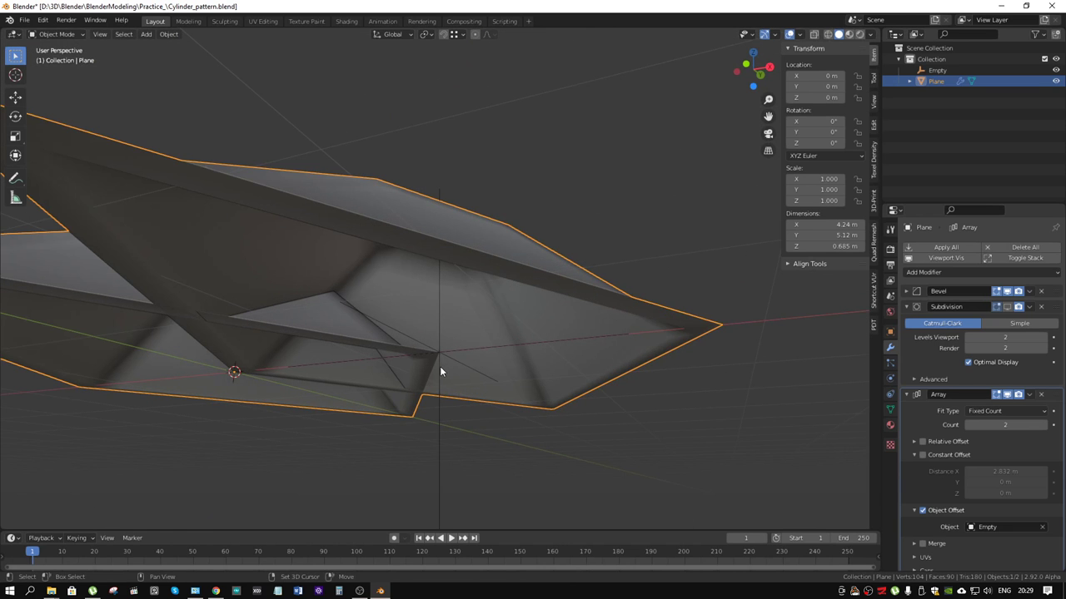
pyautogui.keyDown('shift'); pyautogui.moveTo(437, 363); pyautogui.dragTo(438, 353, button='right'); pyautogui.keyUp('shift')
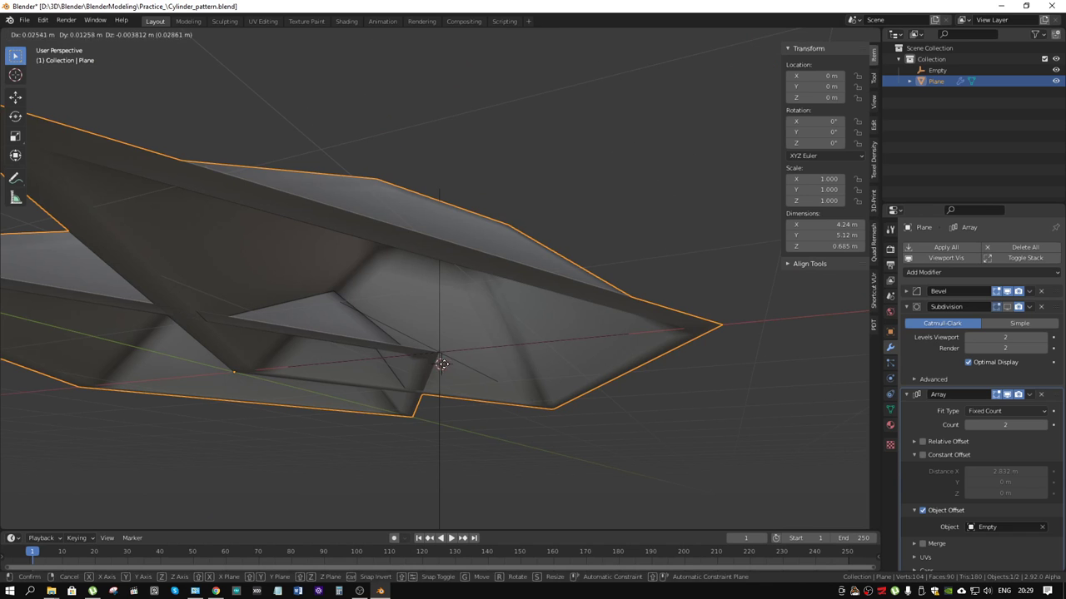
pyautogui.moveTo(398, 310)
pyautogui.mouseDown(button='middle')
pyautogui.moveTo(399, 382)
pyautogui.moveTo(336, 275)
pyautogui.mouseUp(button='middle')
pyautogui.rightClick(337, 274)
pyautogui.rightClick(340, 214)
pyautogui.moveTo(288, 244)
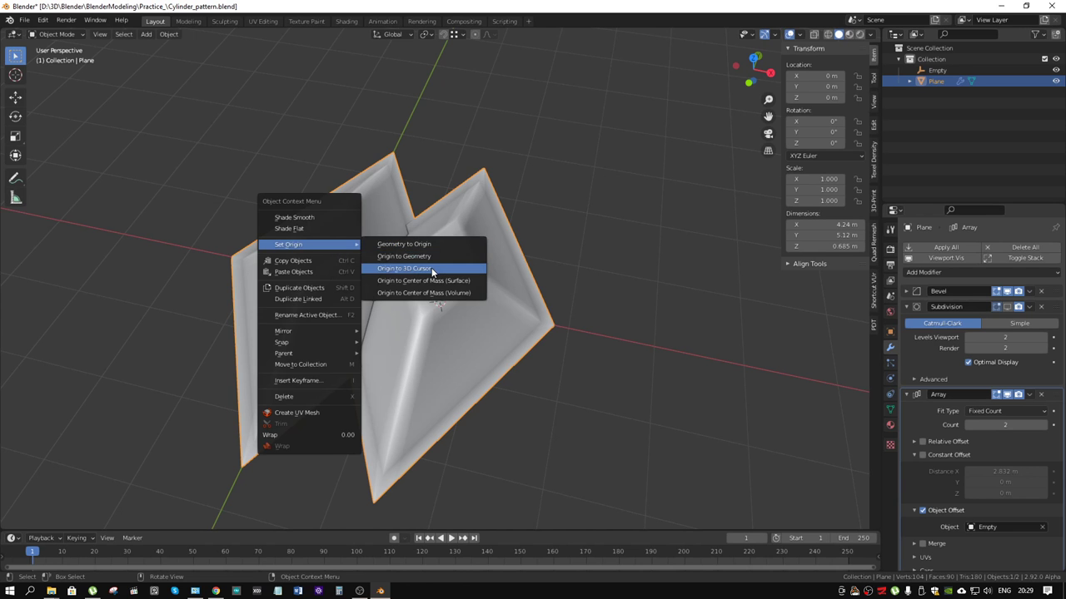
pyautogui.click(431, 268)
pyautogui.moveTo(433, 268)
pyautogui.mouseDown(button='middle')
pyautogui.moveTo(552, 301)
pyautogui.moveTo(522, 322)
pyautogui.moveTo(535, 339)
pyautogui.moveTo(572, 292)
pyautogui.mouseUp(button='middle')
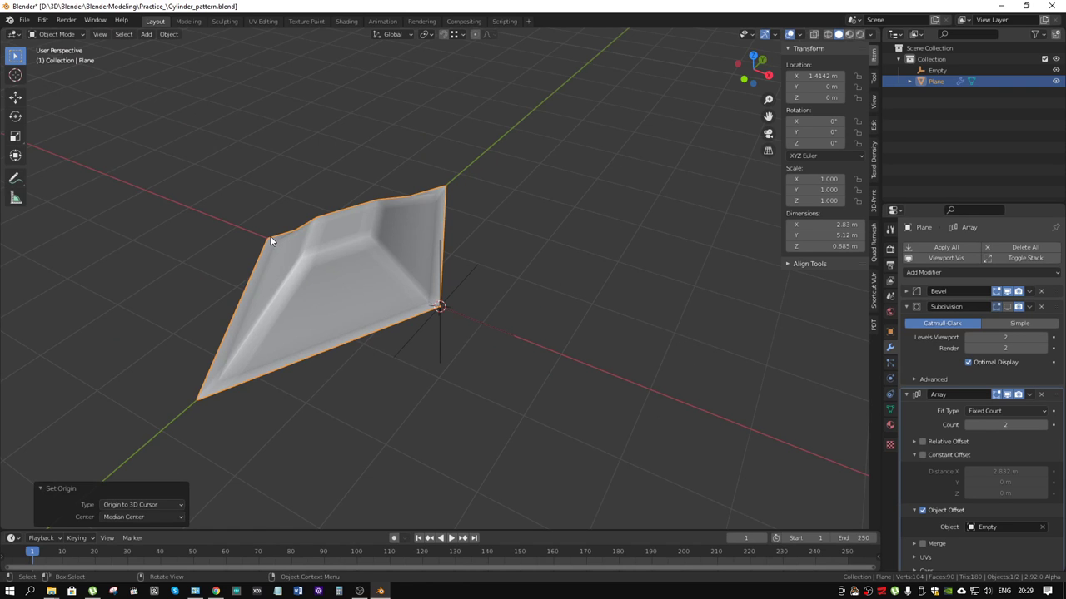
# Step: Move the 3D cursor to the plane's left corner and reset the origin onto it
pyautogui.keyDown('shift'); pyautogui.moveTo(281, 219); pyautogui.dragTo(265, 236, button='right'); pyautogui.keyUp('shift')
pyautogui.rightClick(368, 267)
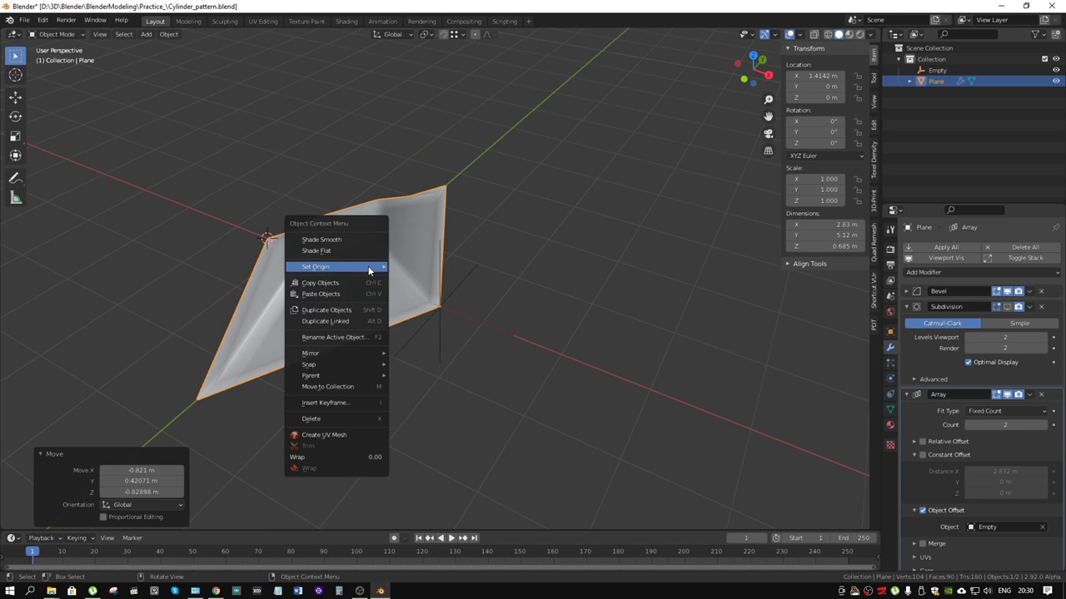
pyautogui.click(425, 281)
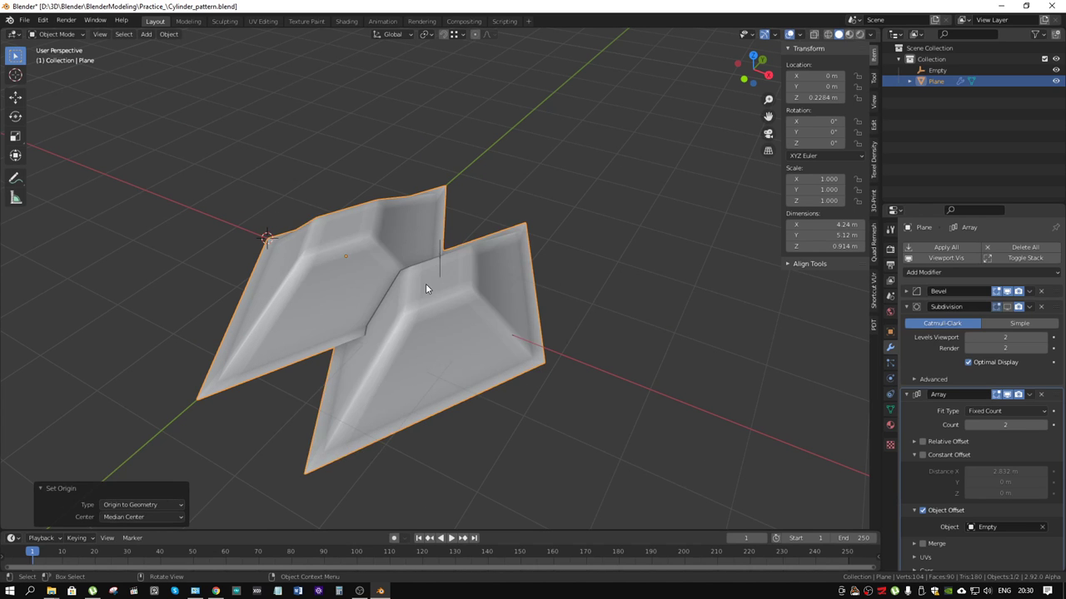
pyautogui.rightClick(425, 284)
pyautogui.click(447, 283)
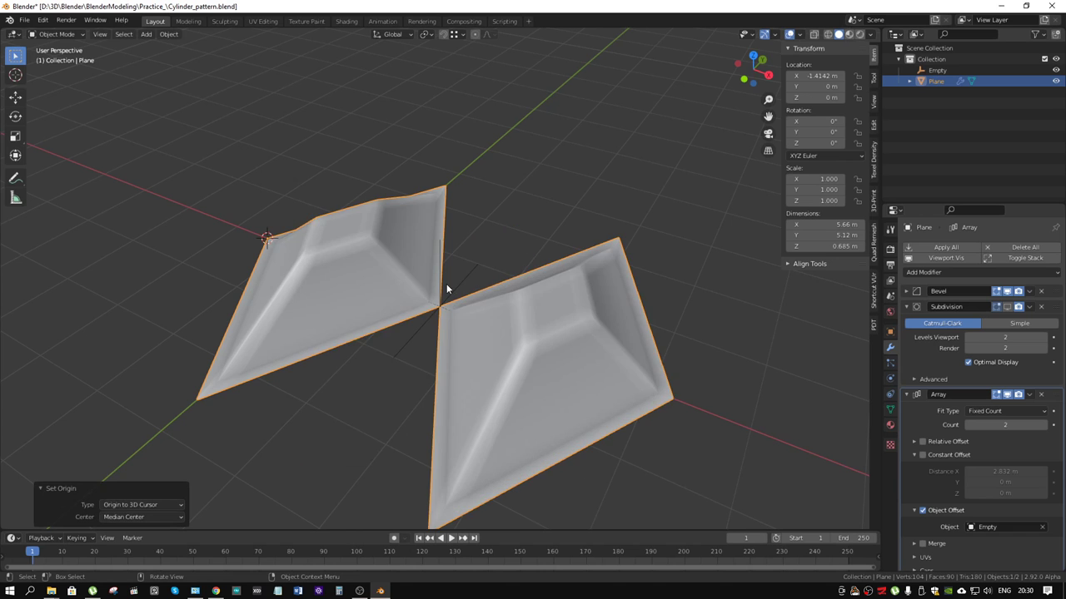
pyautogui.moveTo(455, 286); pyautogui.dragTo(489, 353, button='middle')
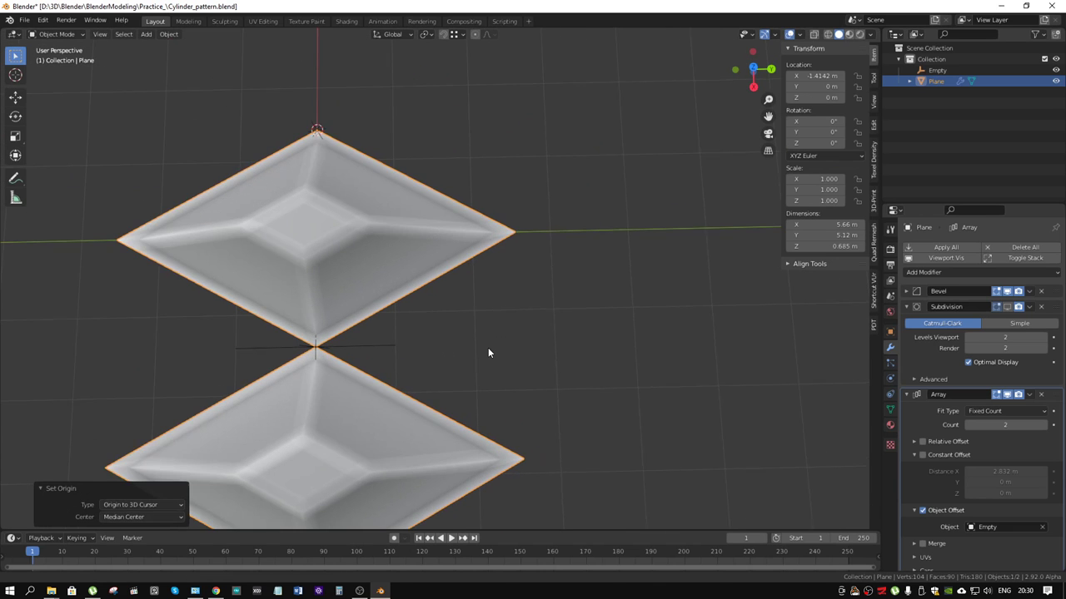
# Step: Select the Empty and start moving it, then cancel the move
pyautogui.click(356, 344)
pyautogui.press('g')
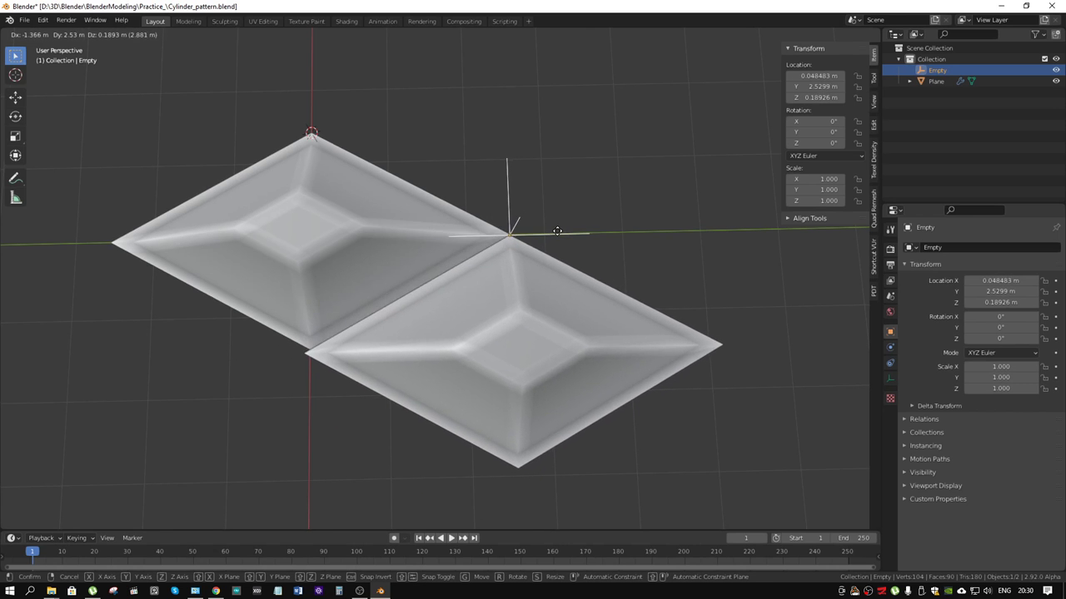
pyautogui.rightClick(561, 230)
pyautogui.moveTo(561, 230); pyautogui.dragTo(501, 300, button='middle')
pyautogui.scroll(2, 501, 300)
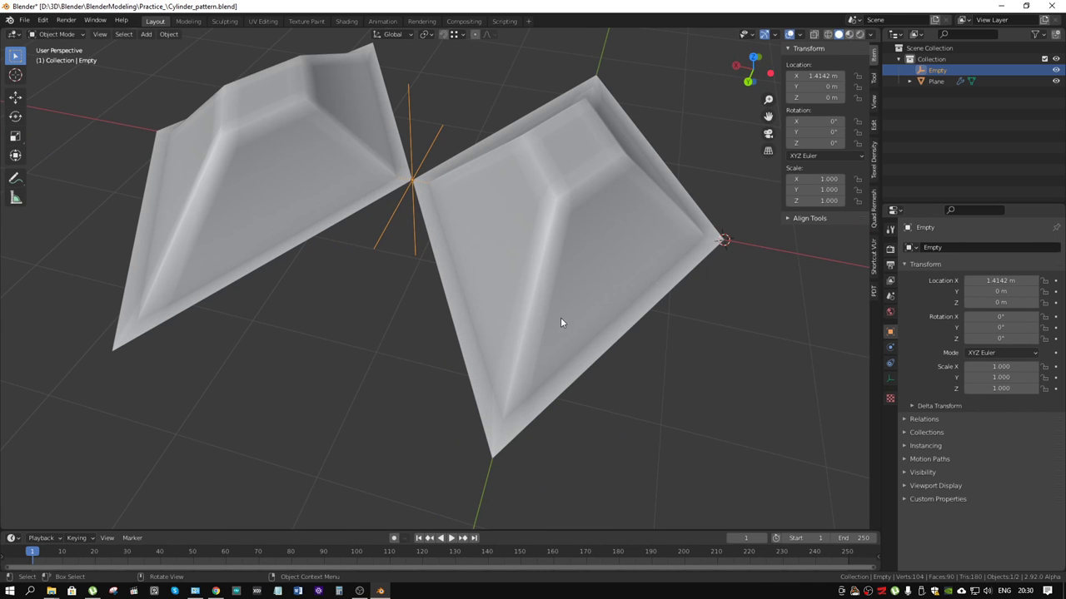
# Step: Set snapping to Vertex and turn snapping on, keeping the Empty at X 1.4142 m
pyautogui.click(457, 39)
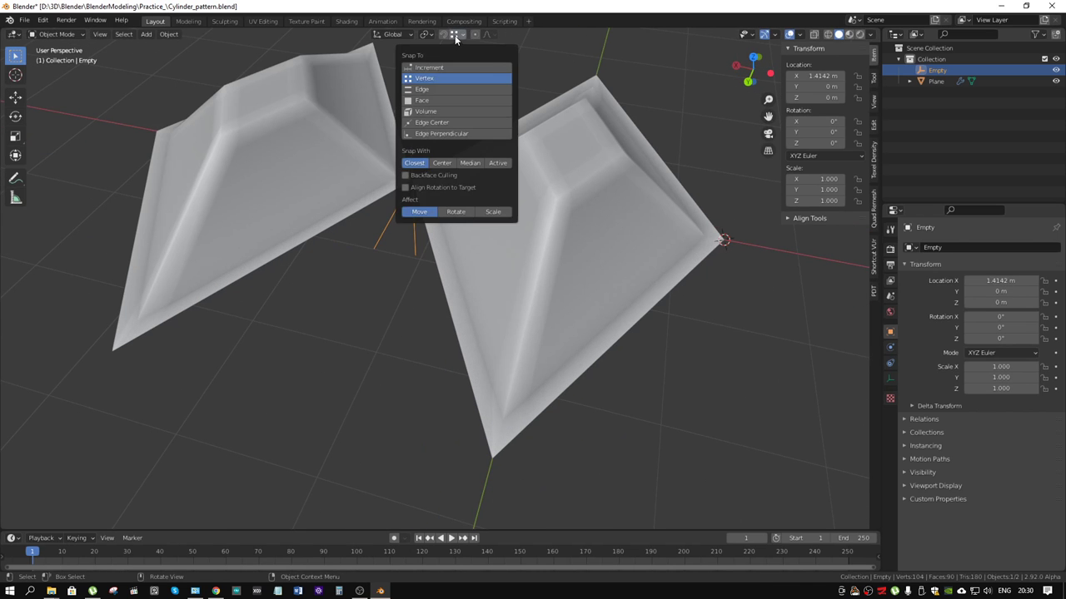
pyautogui.moveTo(632, 349); pyautogui.dragTo(532, 350, button='middle')
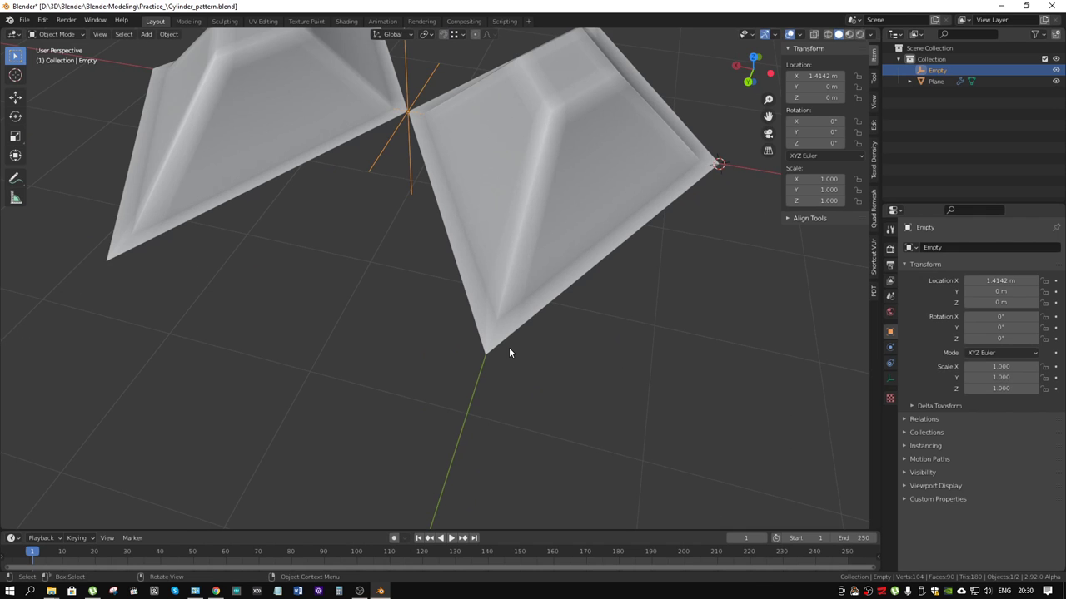
pyautogui.press('g')
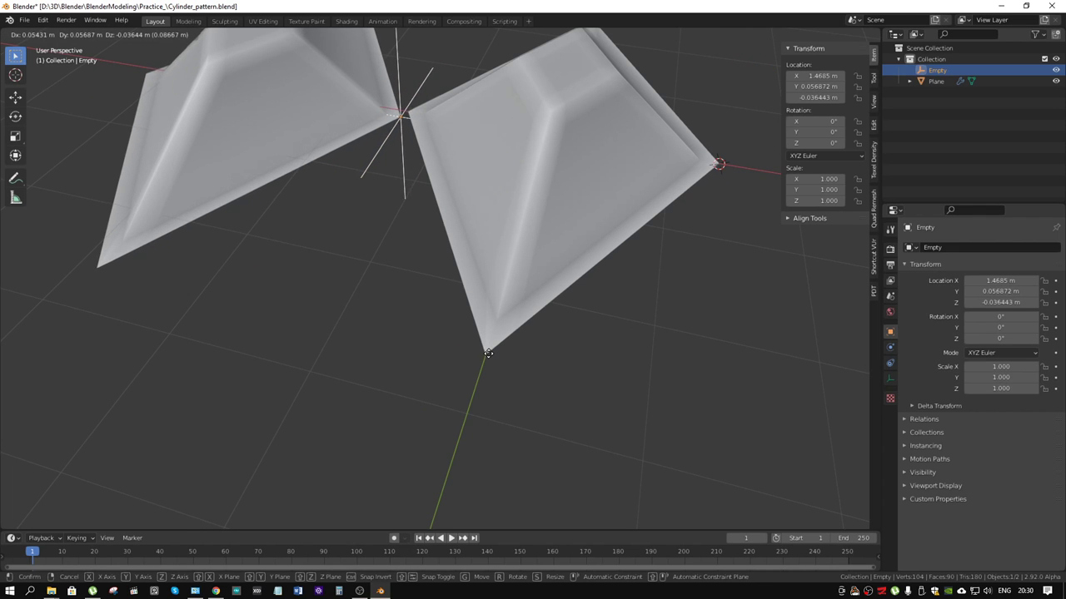
pyautogui.click(487, 353)
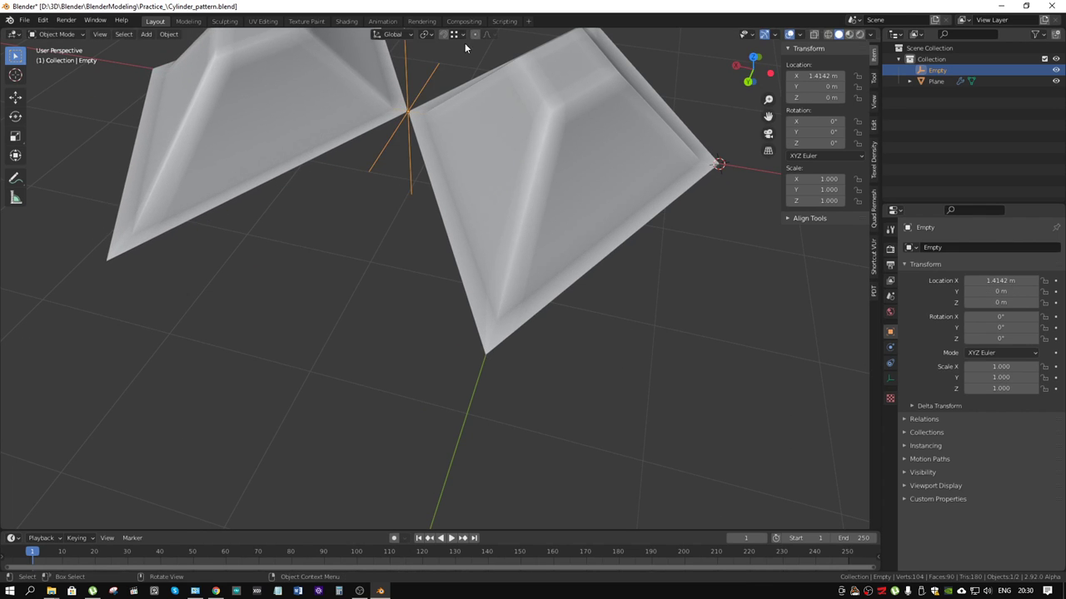
pyautogui.click(456, 36)
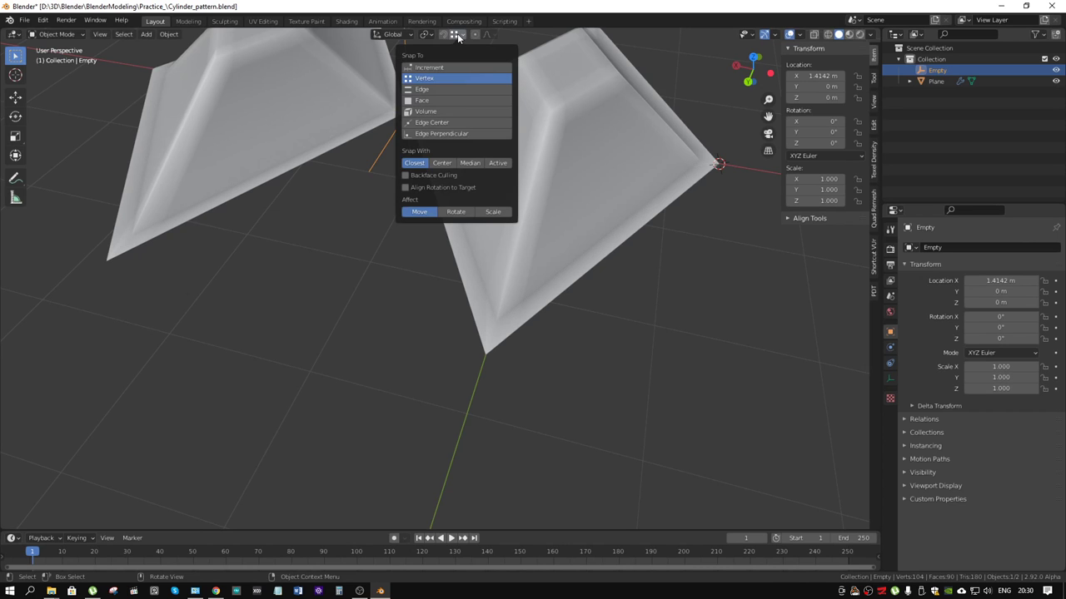
pyautogui.click(449, 34)
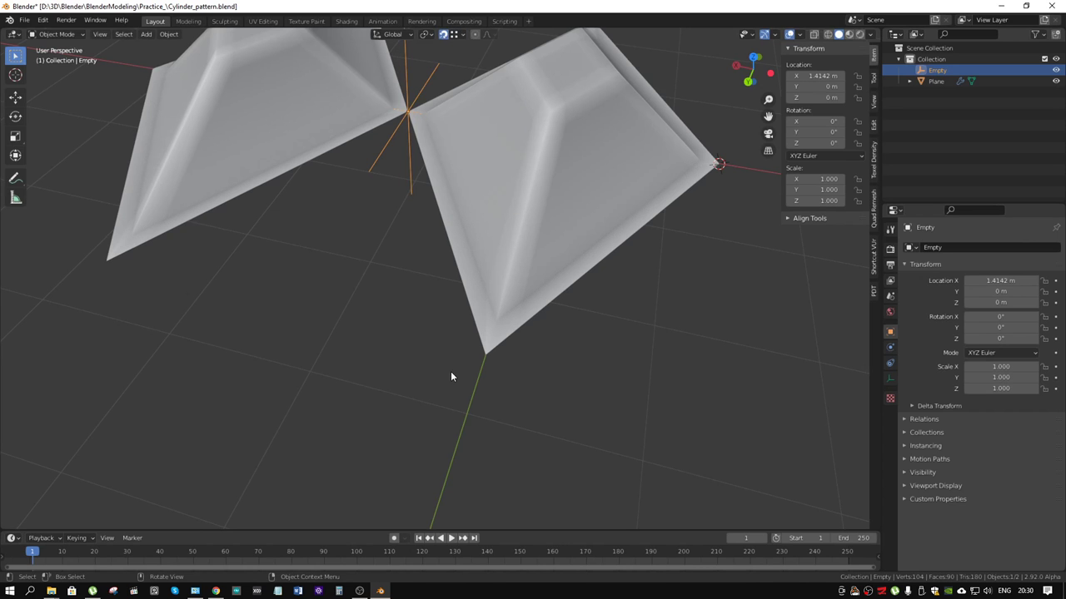
# Step: Place the 3D cursor on the tile's far corner vertex
pyautogui.press('g')
pyautogui.press('Escape')
pyautogui.moveTo(494, 274)
pyautogui.mouseDown(button='middle')
pyautogui.moveTo(518, 191)
pyautogui.moveTo(614, 186)
pyautogui.moveTo(381, 254)
pyautogui.moveTo(320, 259)
pyautogui.mouseUp(button='middle')
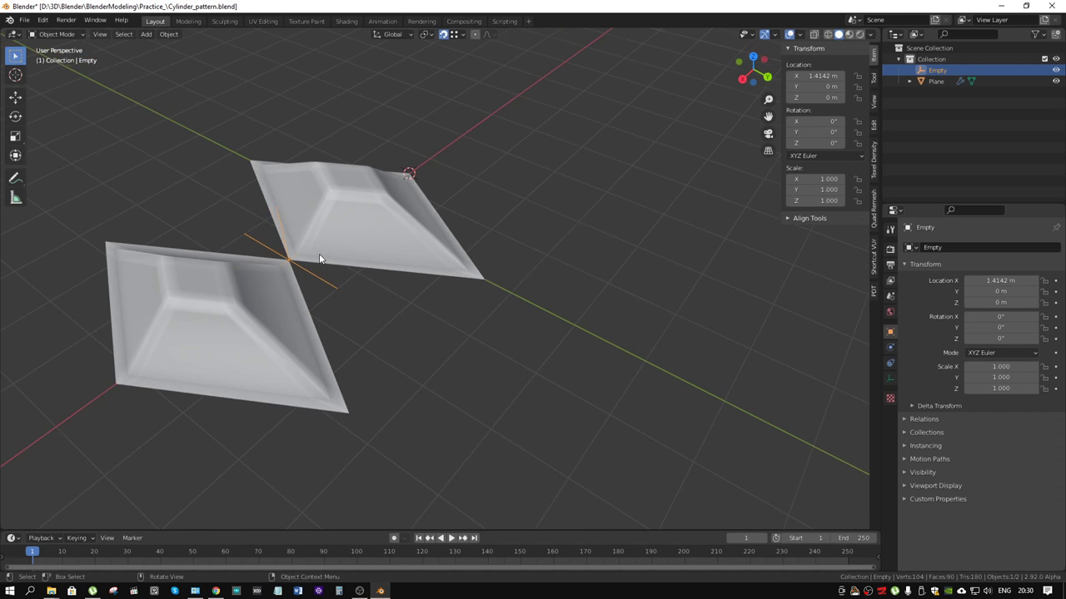
pyautogui.scroll(3, 502, 289)
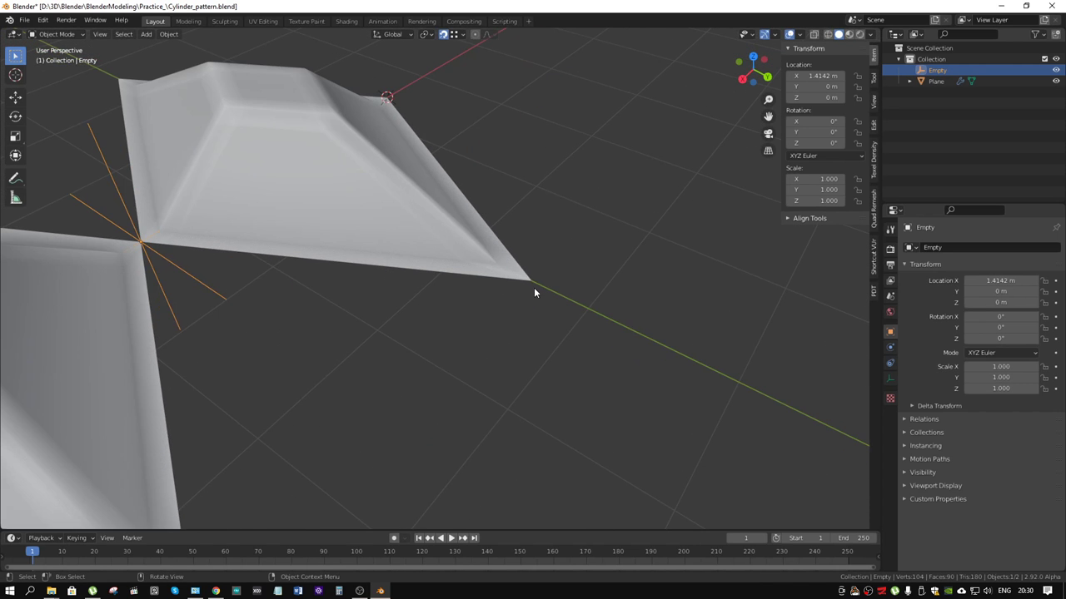
pyautogui.press('g')
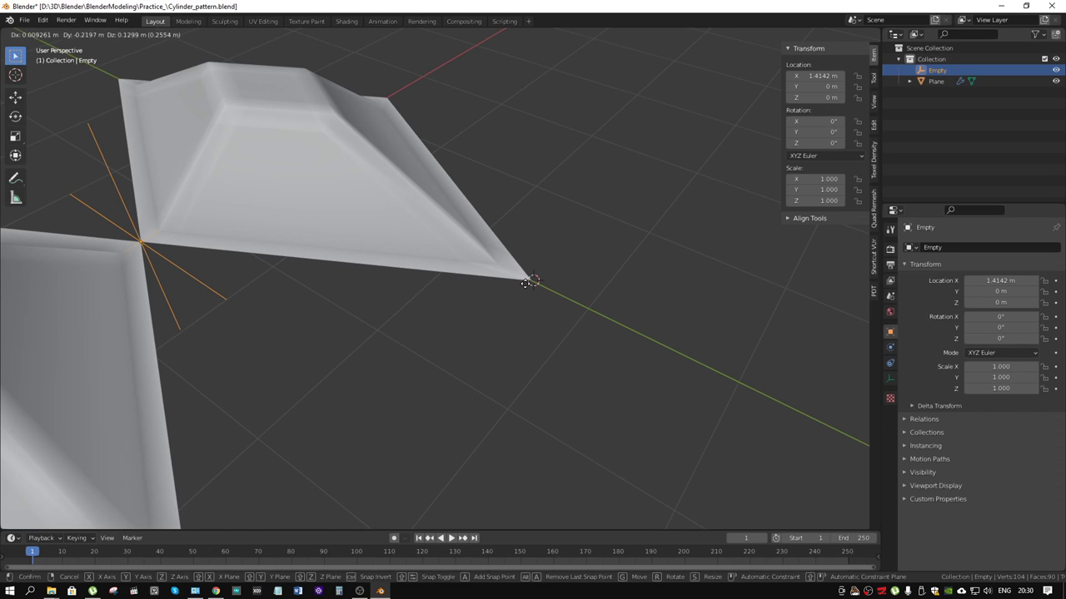
pyautogui.click(477, 248)
pyautogui.press('g')
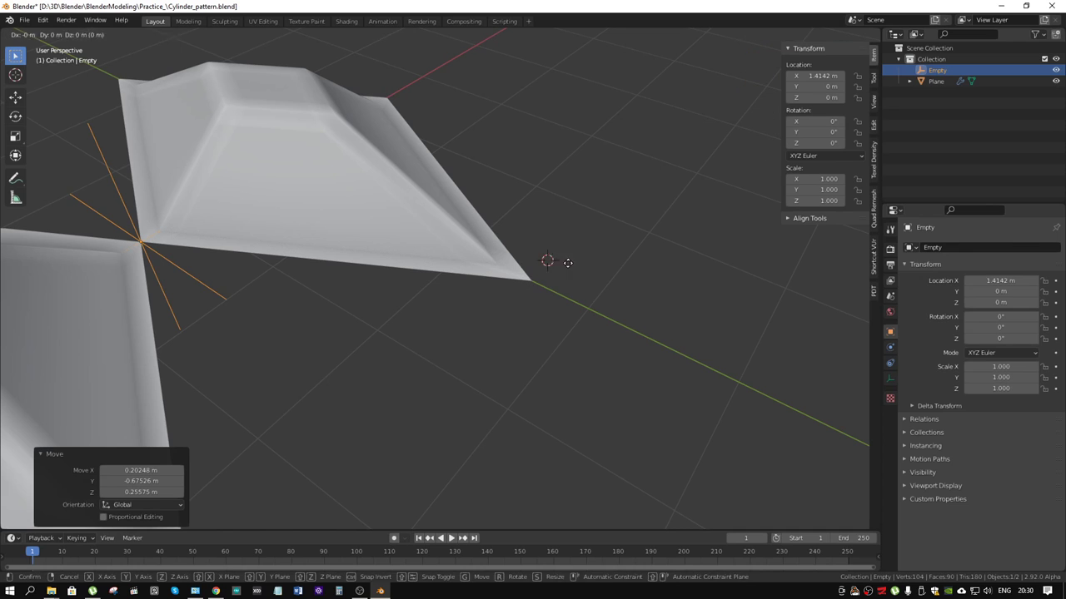
pyautogui.click(535, 279)
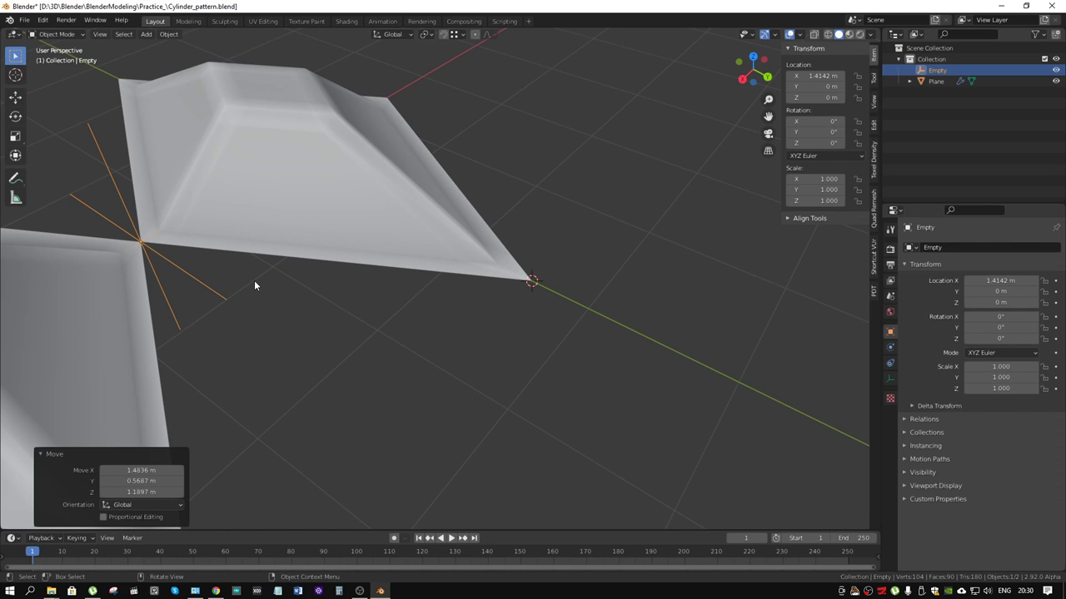
# Step: Snap the Empty onto the 3D cursor, moving it to Y 2.5603 m
pyautogui.click(208, 283)
pyautogui.hotkey('shift', 's')
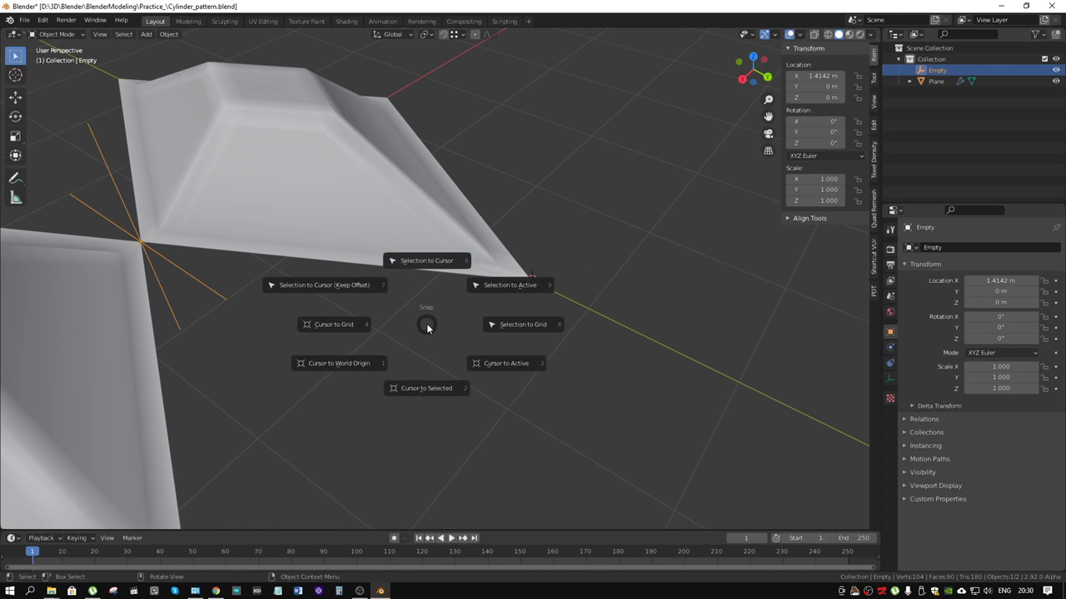
pyautogui.click(437, 264)
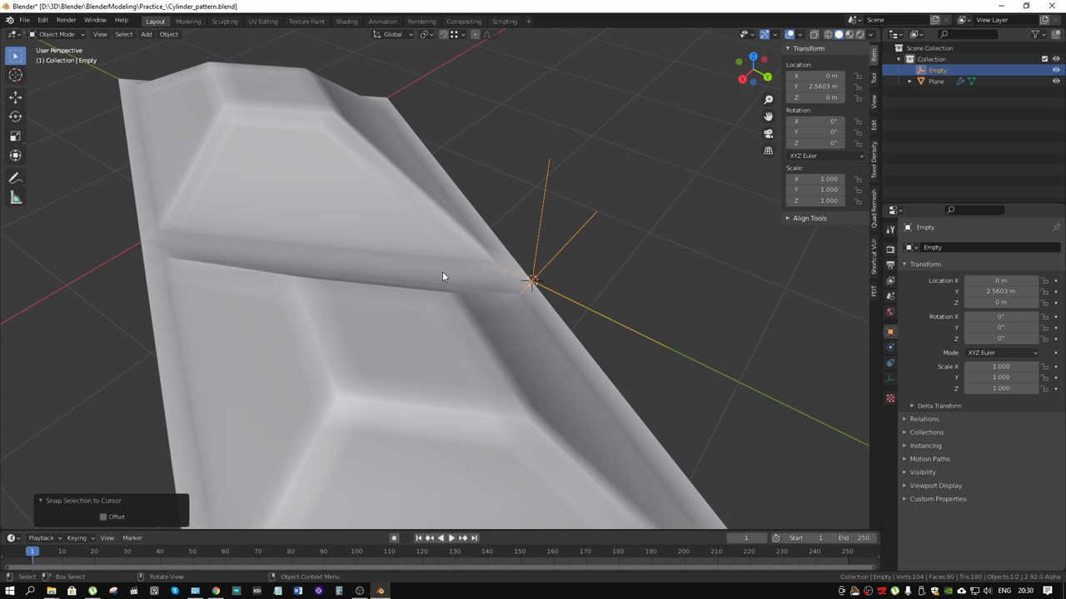
pyautogui.moveTo(442, 271); pyautogui.dragTo(512, 335, button='middle')
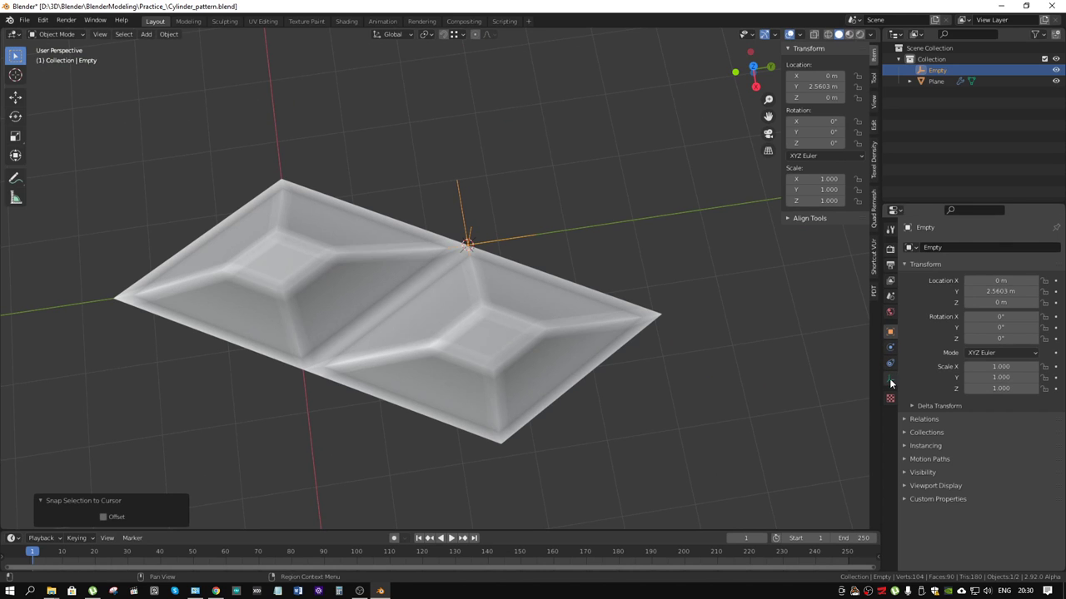
# Step: Select the tiled plane and raise the Array count to 14 copies
pyautogui.click(579, 323)
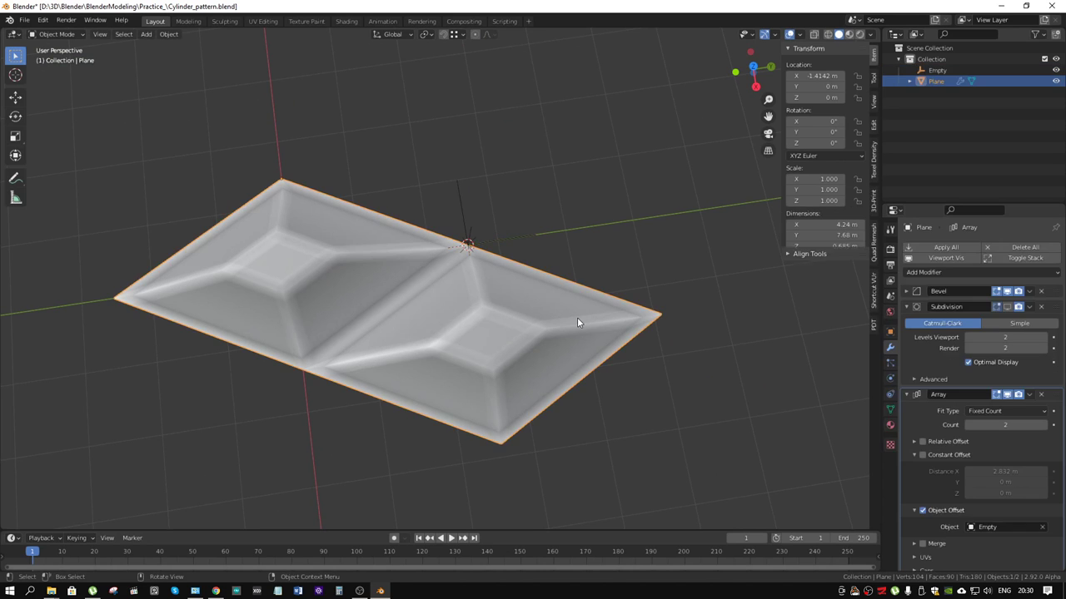
pyautogui.moveTo(1004, 424); pyautogui.dragTo(1041, 424)
pyautogui.scroll(-3, 567, 323)
pyautogui.scroll(-2, 566, 323)
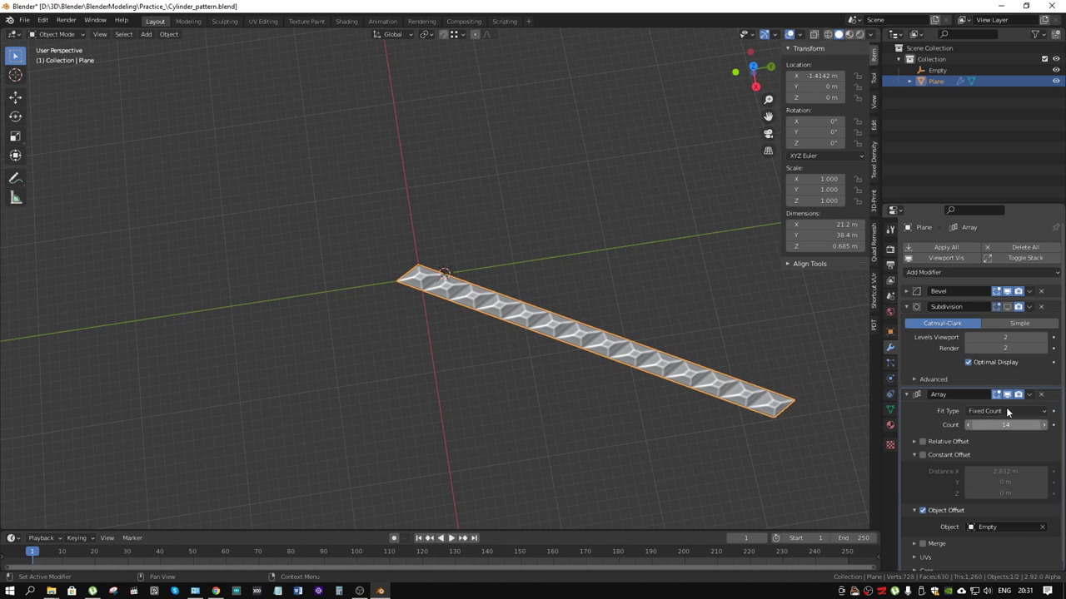
pyautogui.scroll(3, 538, 272)
pyautogui.scroll(3, 535, 281)
pyautogui.moveTo(534, 281); pyautogui.dragTo(531, 290, button='middle')
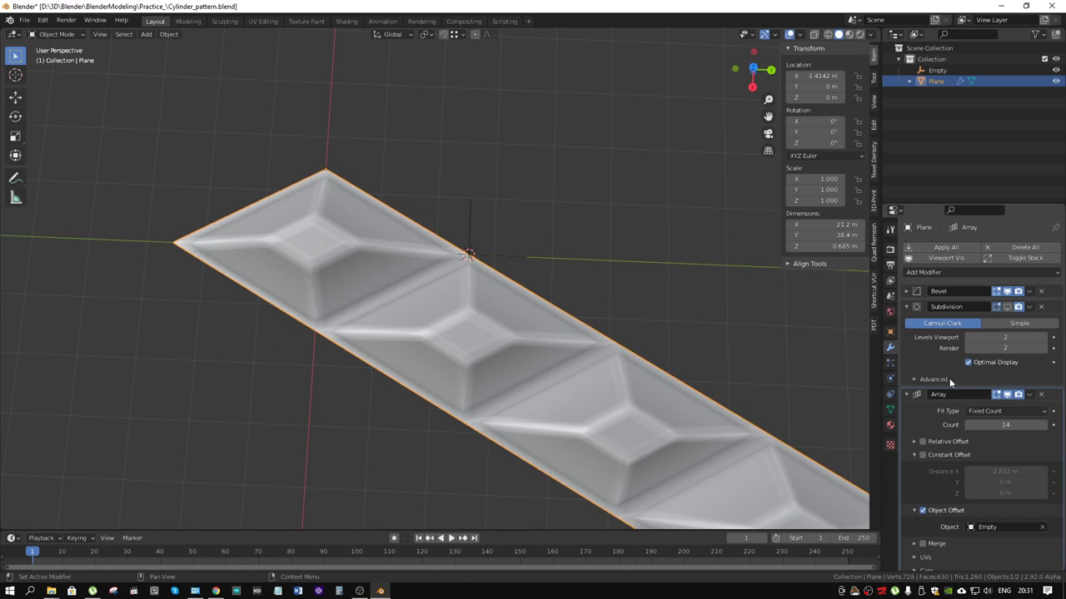
# Step: Turn on the Array's Merge with a 0.01 m distance, then collapse the Merge subpanel
pyautogui.click(905, 394)
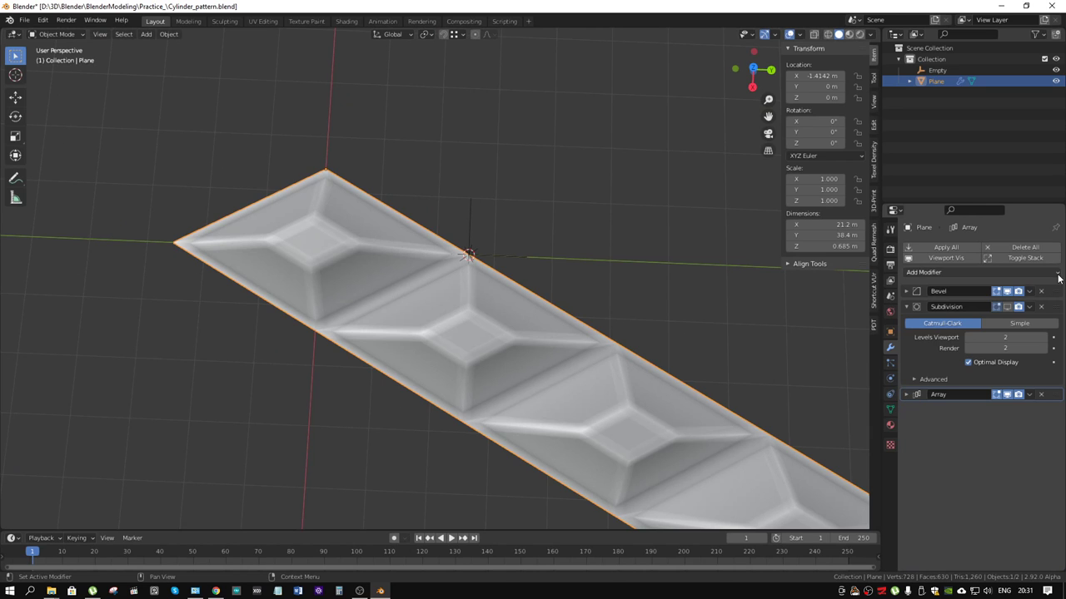
pyautogui.click(906, 394)
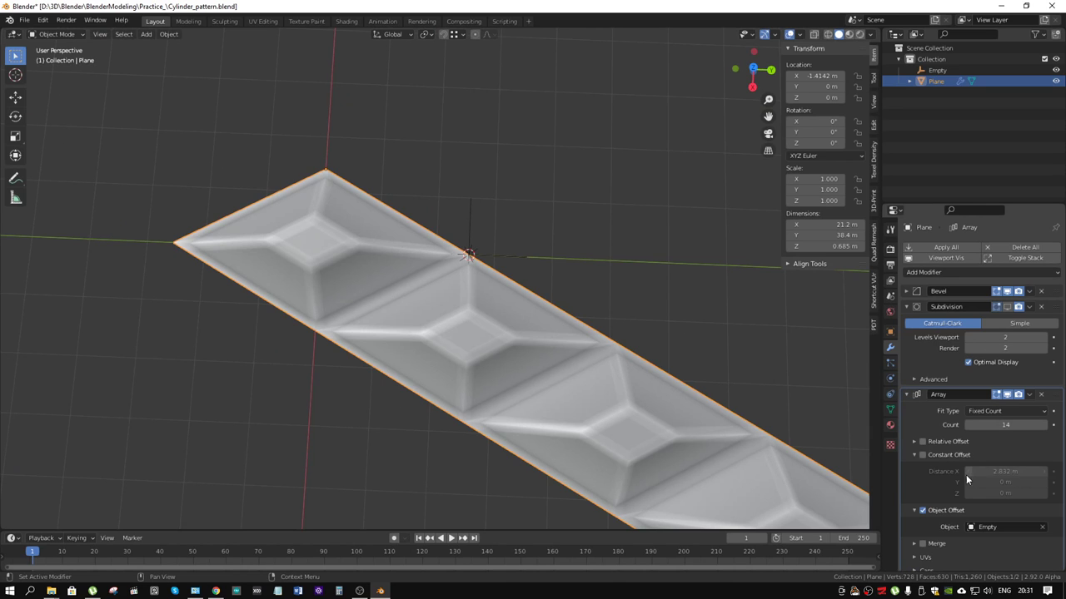
pyautogui.click(914, 544)
pyautogui.click(1003, 560)
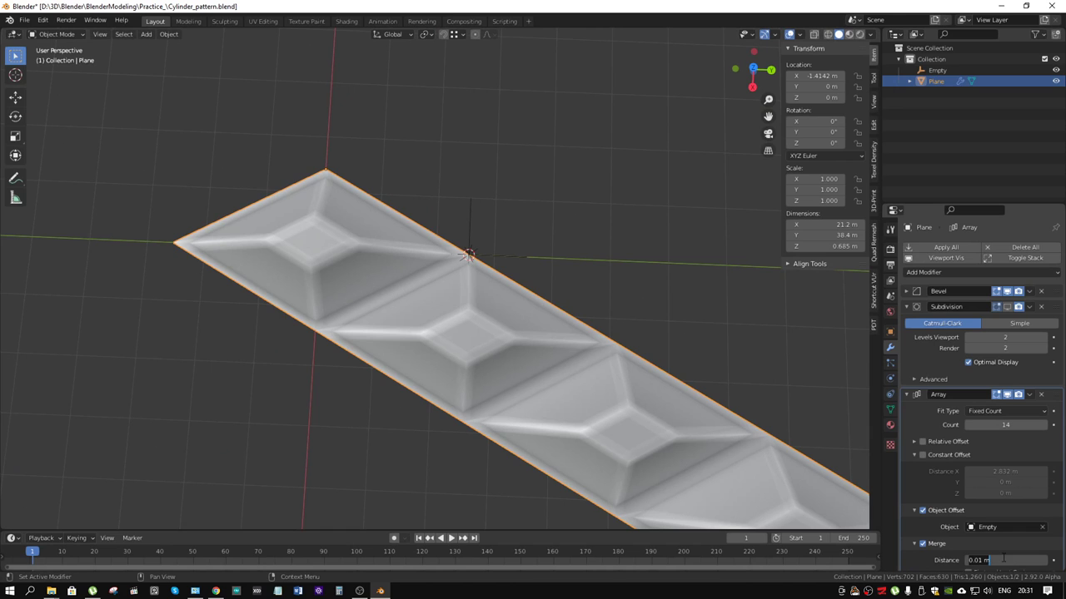
pyautogui.click(913, 544)
pyautogui.click(913, 544)
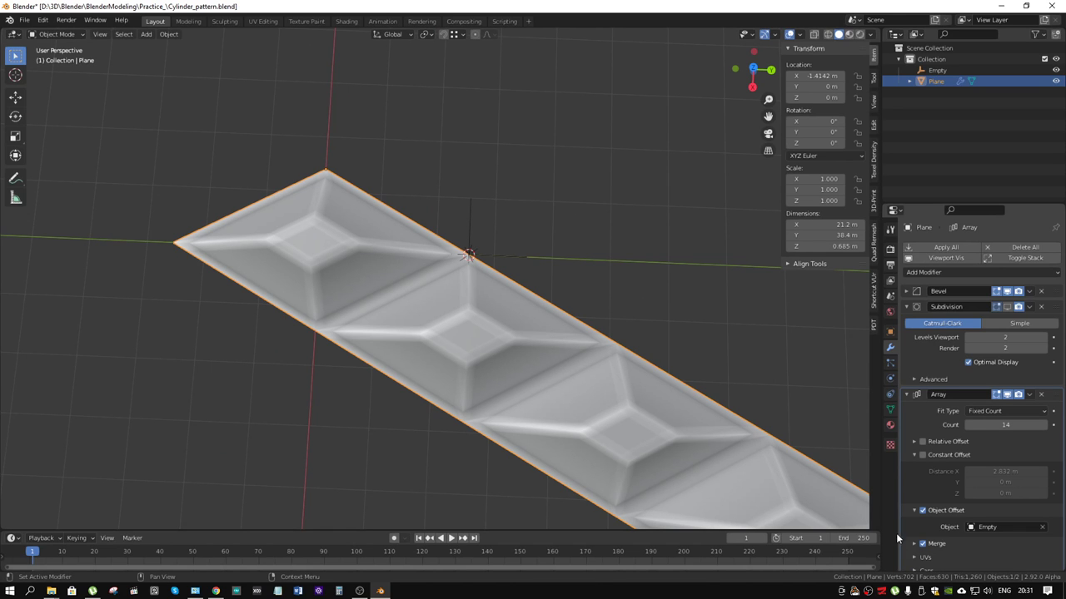
# Step: Add a second Array modifier to the plane with Relative Offset turned off
pyautogui.click(974, 272)
pyautogui.click(835, 300)
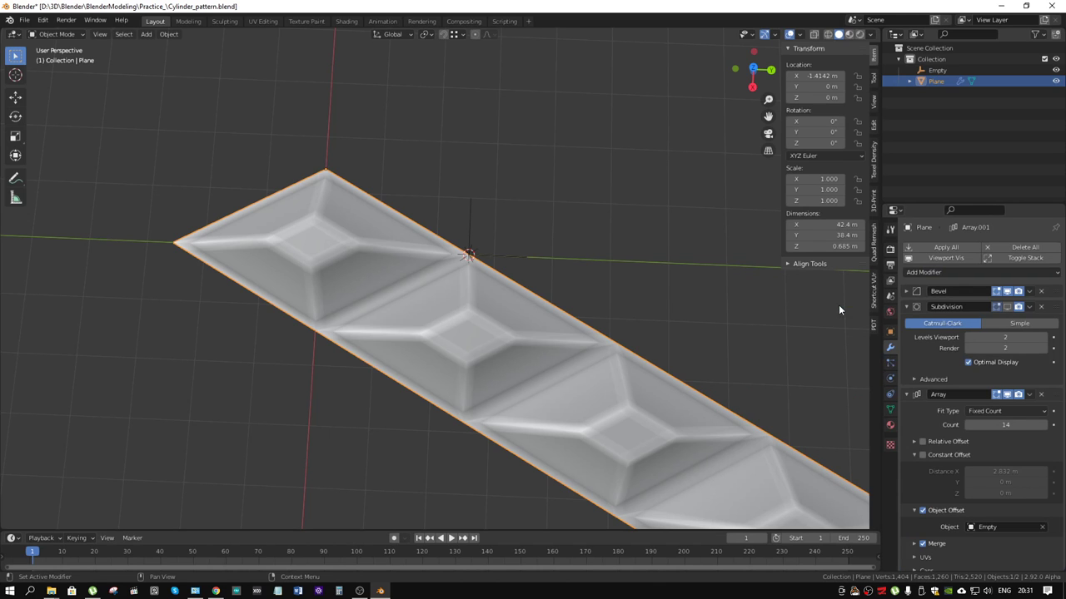
pyautogui.click(906, 395)
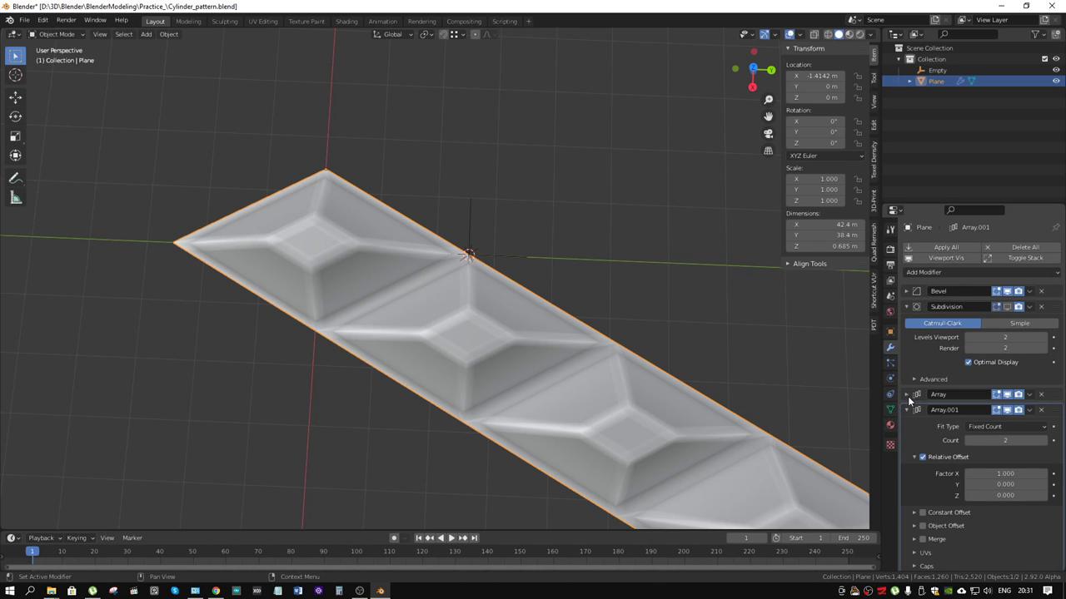
pyautogui.click(922, 457)
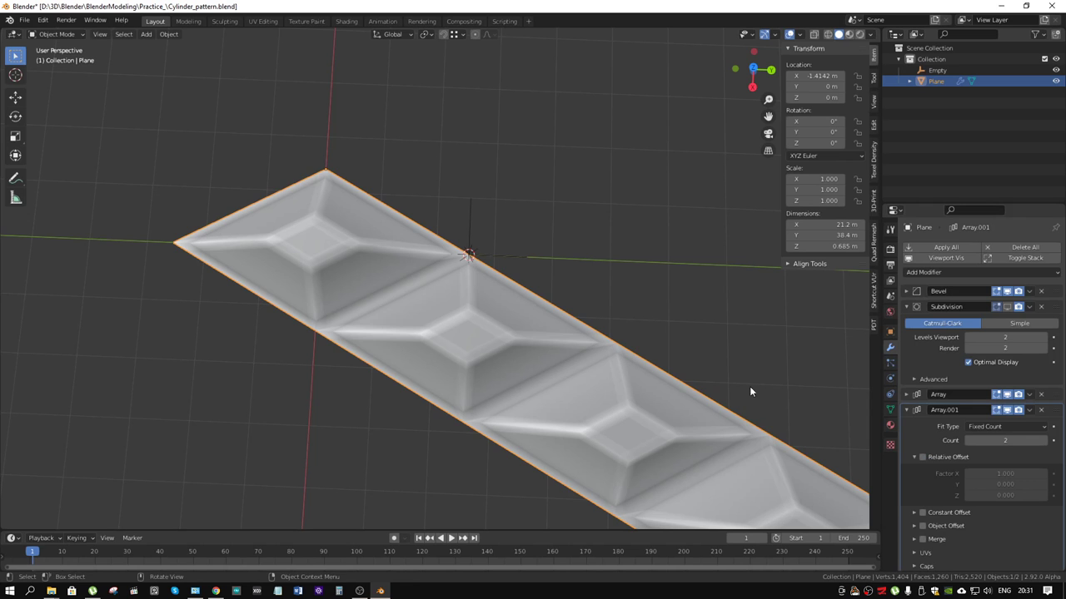
pyautogui.moveTo(602, 239)
pyautogui.mouseDown(button='middle')
pyautogui.moveTo(623, 222)
pyautogui.moveTo(626, 244)
pyautogui.moveTo(611, 224)
pyautogui.mouseUp(button='middle')
# Step: Add a Plain Axes empty, Empty.001, placed above and left of the strip
pyautogui.hotkey('shift', 'a')
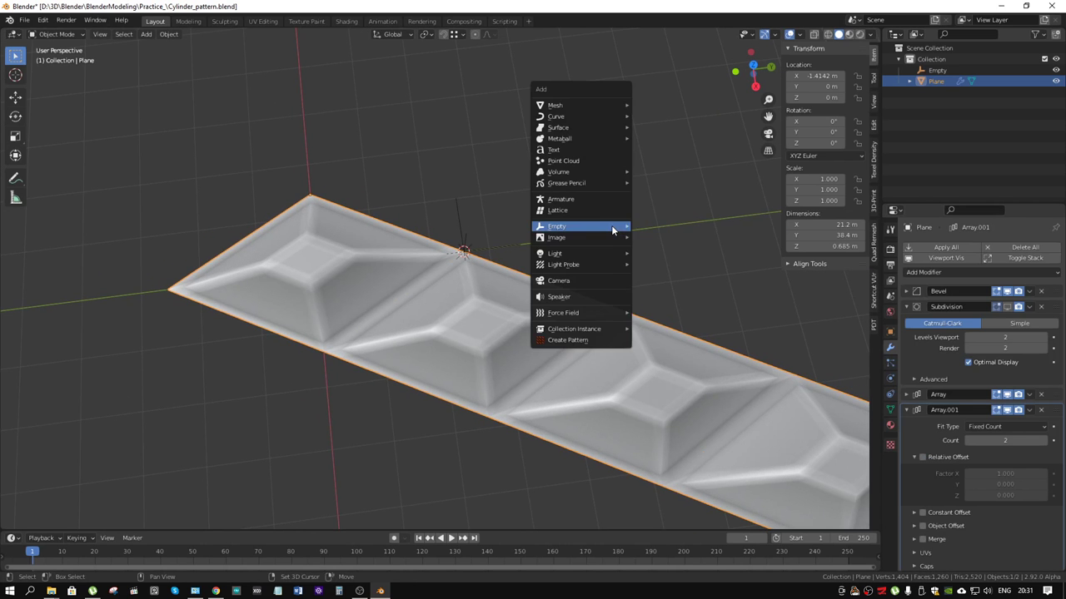
pyautogui.click(653, 228)
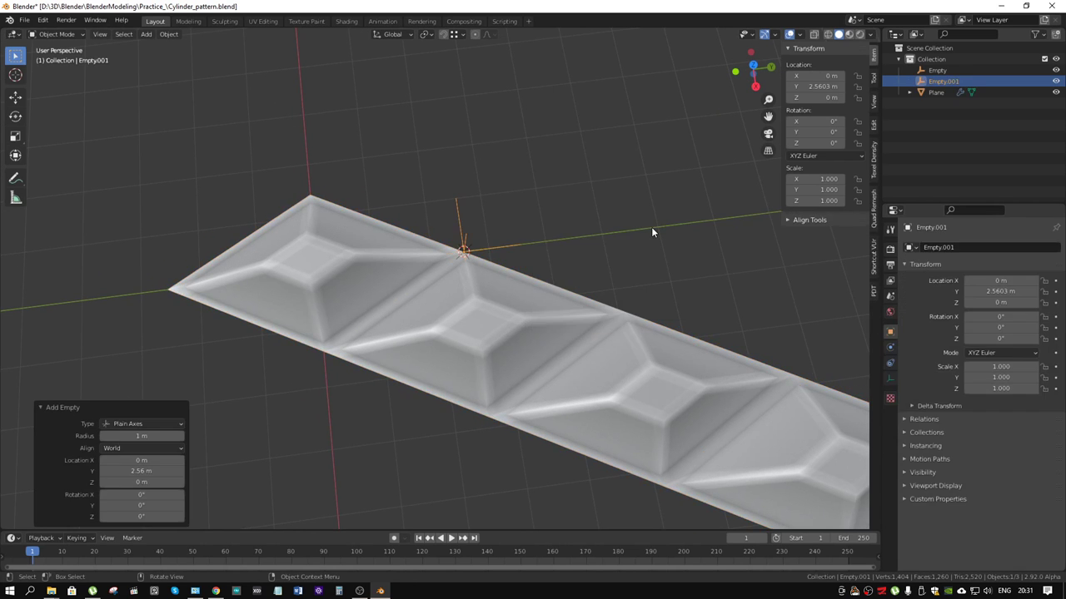
pyautogui.press('g')
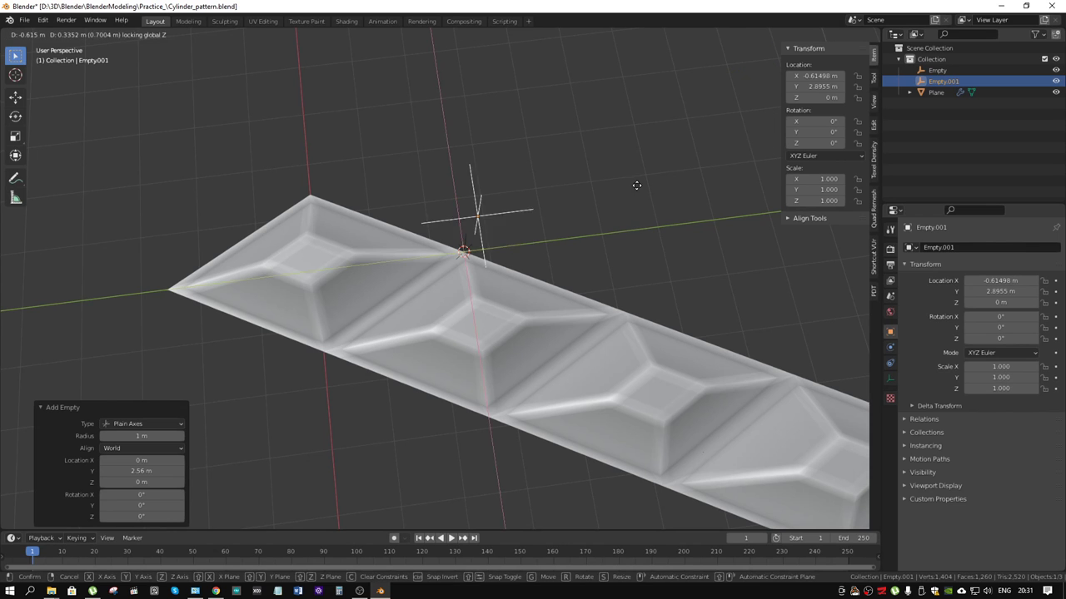
pyautogui.click(646, 168)
# Step: Enable Object Offset on the second Array and pick Empty.001 as its offset object
pyautogui.click(391, 256)
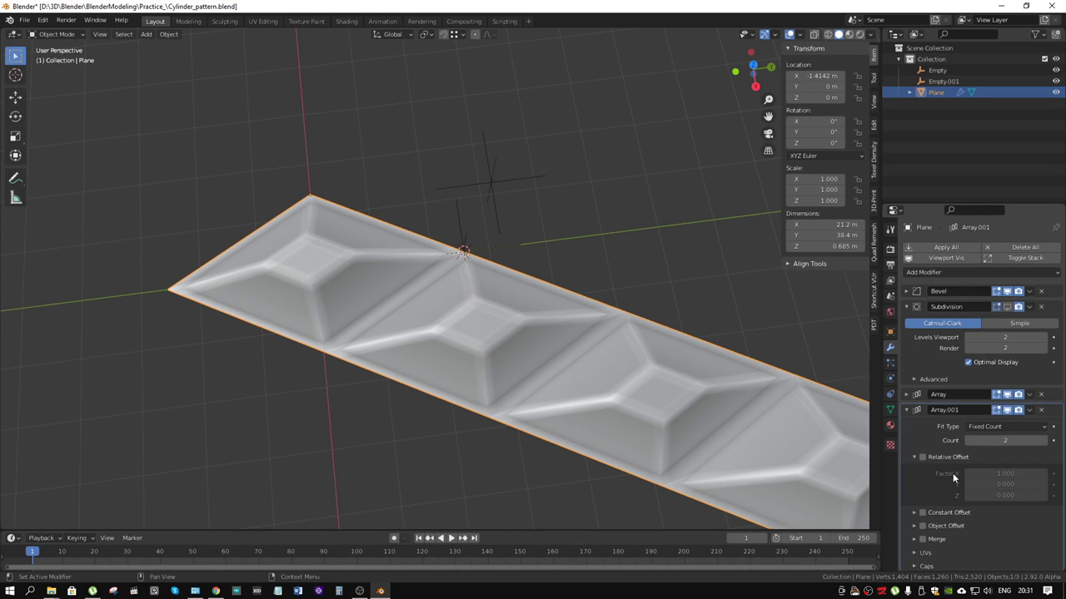
pyautogui.click(922, 526)
pyautogui.click(1043, 542)
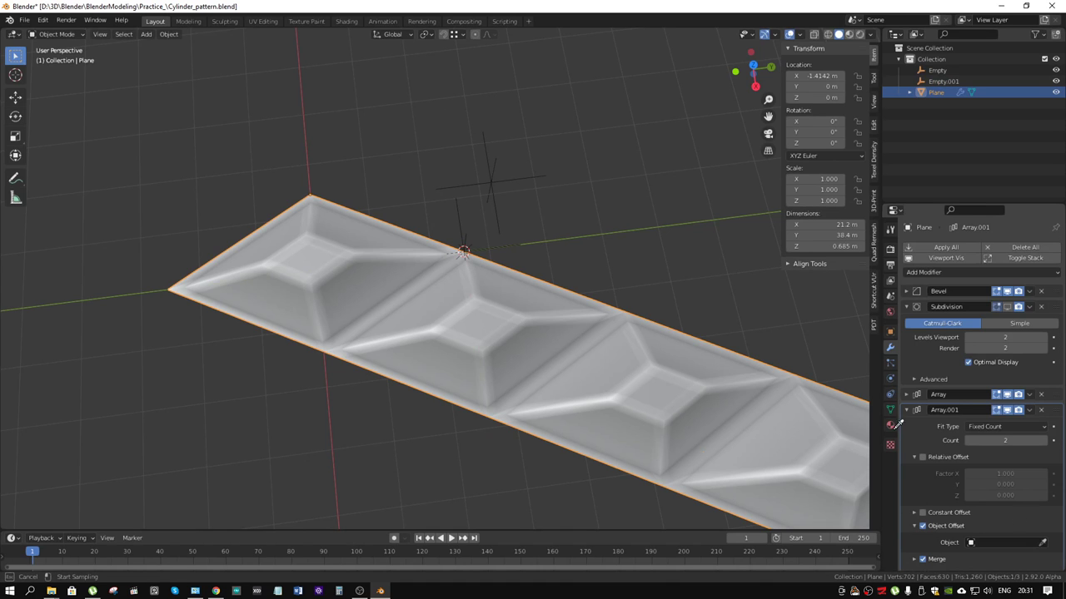
pyautogui.click(503, 173)
pyautogui.click(506, 183)
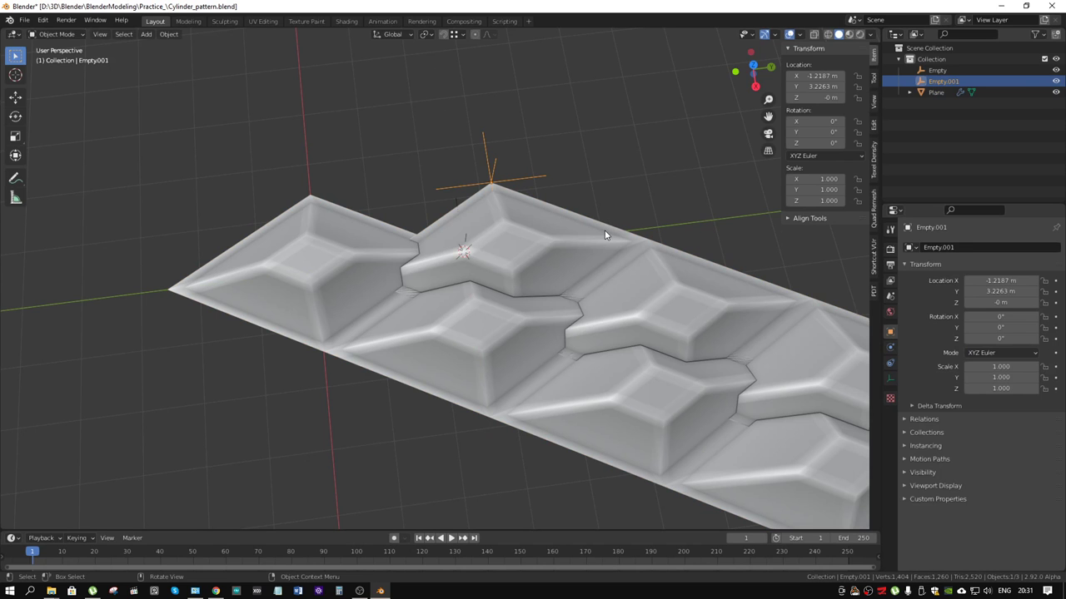
# Step: In top view, move Empty.001 so the copied strip sits beside the first, checking in wireframe
pyautogui.press('KP_7')
pyautogui.press('g')
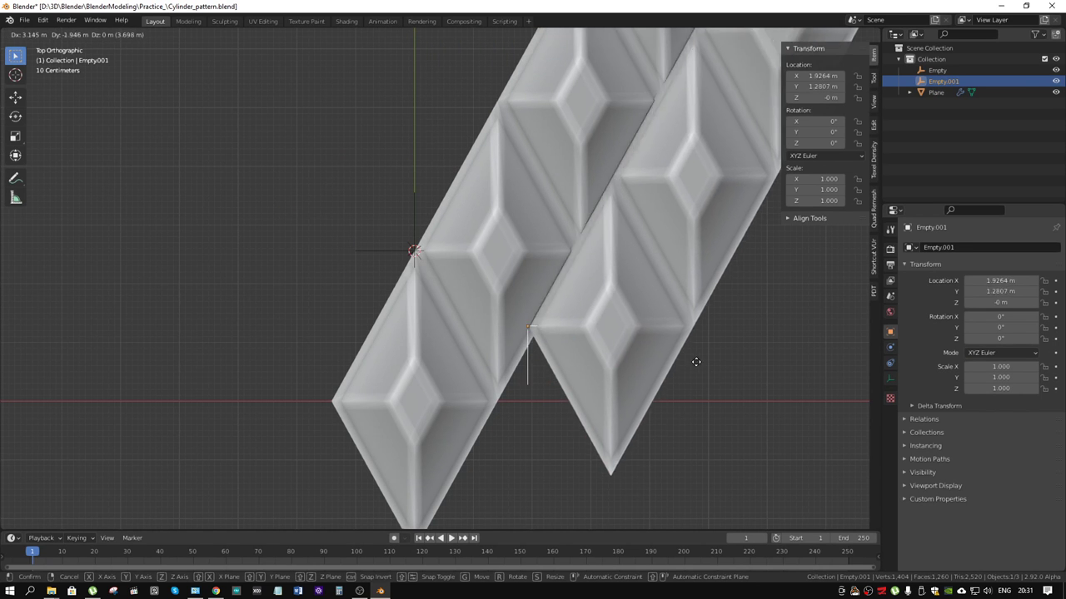
pyautogui.click(662, 435)
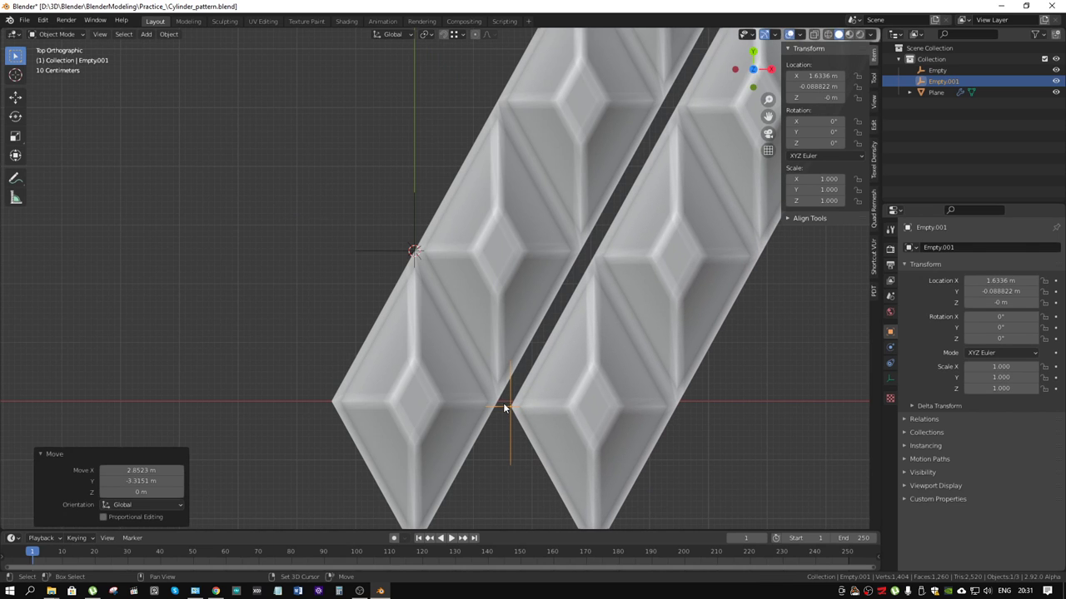
pyautogui.press('g')
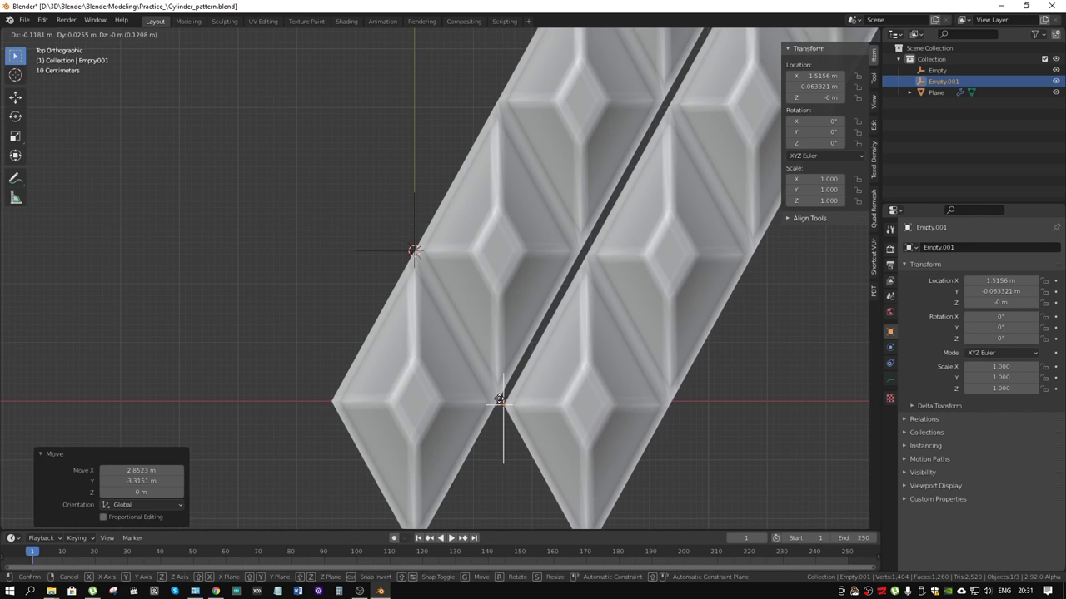
pyautogui.click(504, 405)
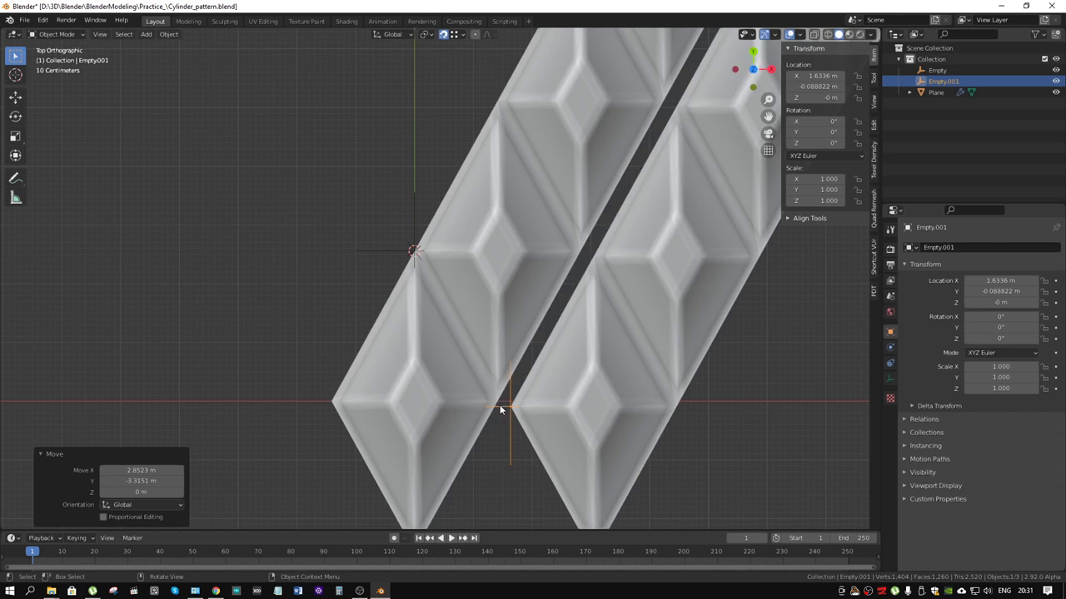
pyautogui.scroll(5, 504, 405)
pyautogui.keyDown('shift'); pyautogui.moveTo(516, 420); pyautogui.dragTo(817, 19, button='middle'); pyautogui.keyUp('shift')
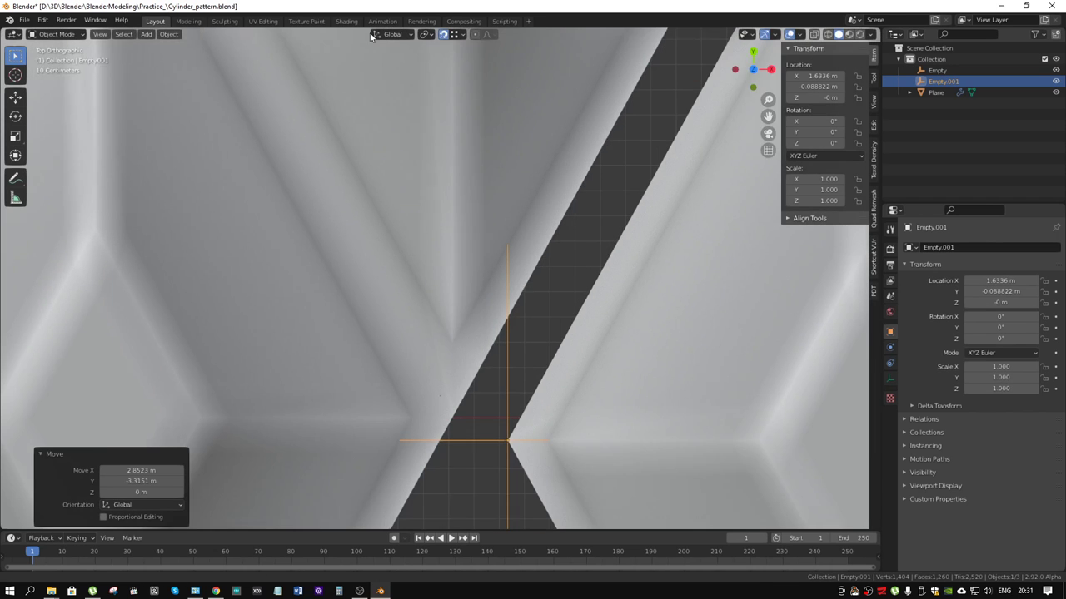
pyautogui.click(828, 35)
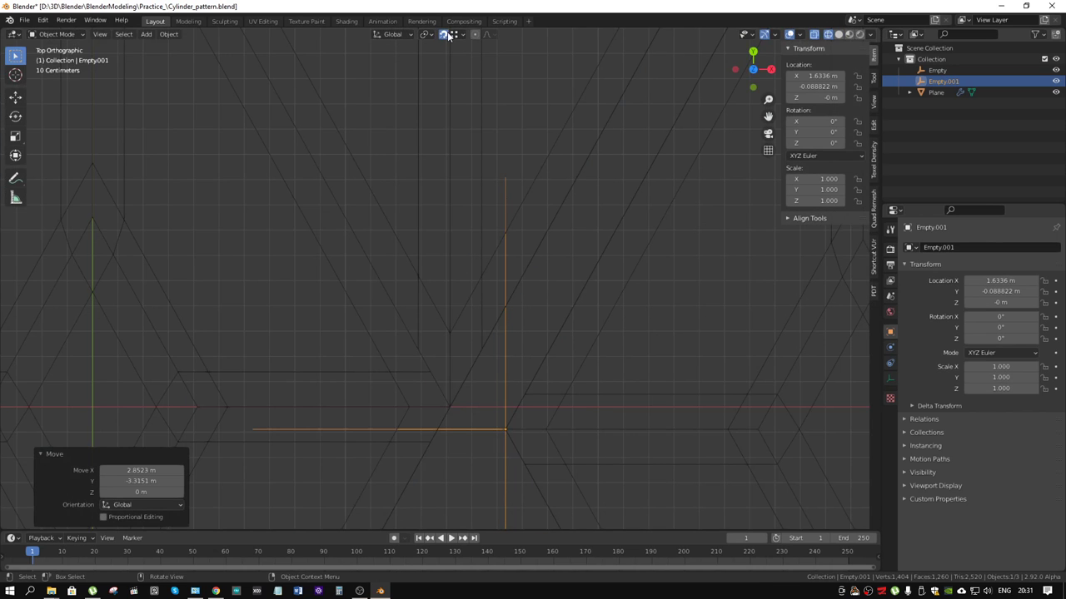
pyautogui.press('g')
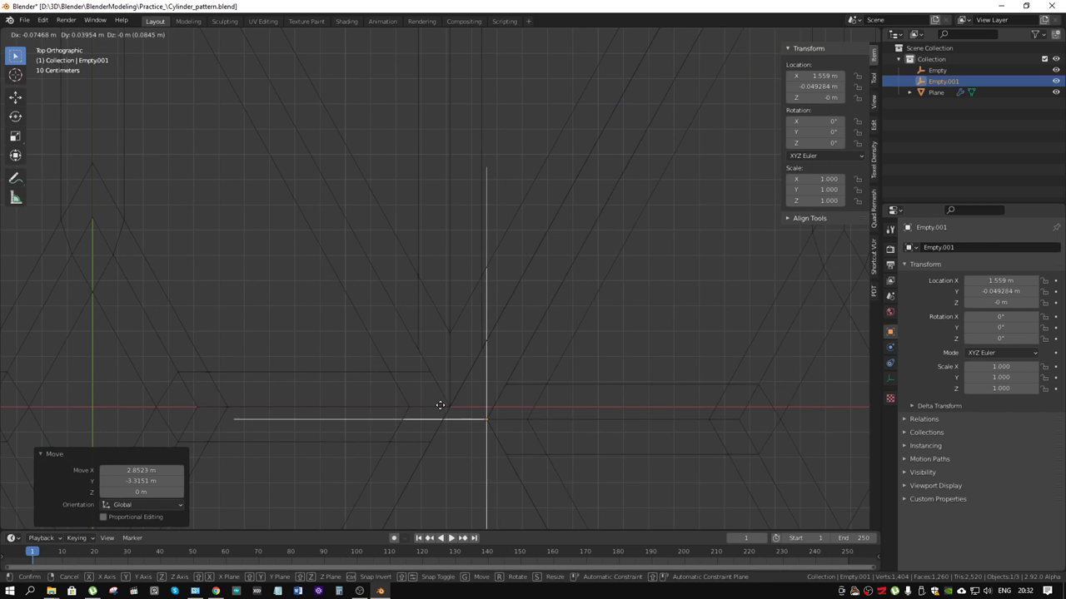
pyautogui.click(459, 421)
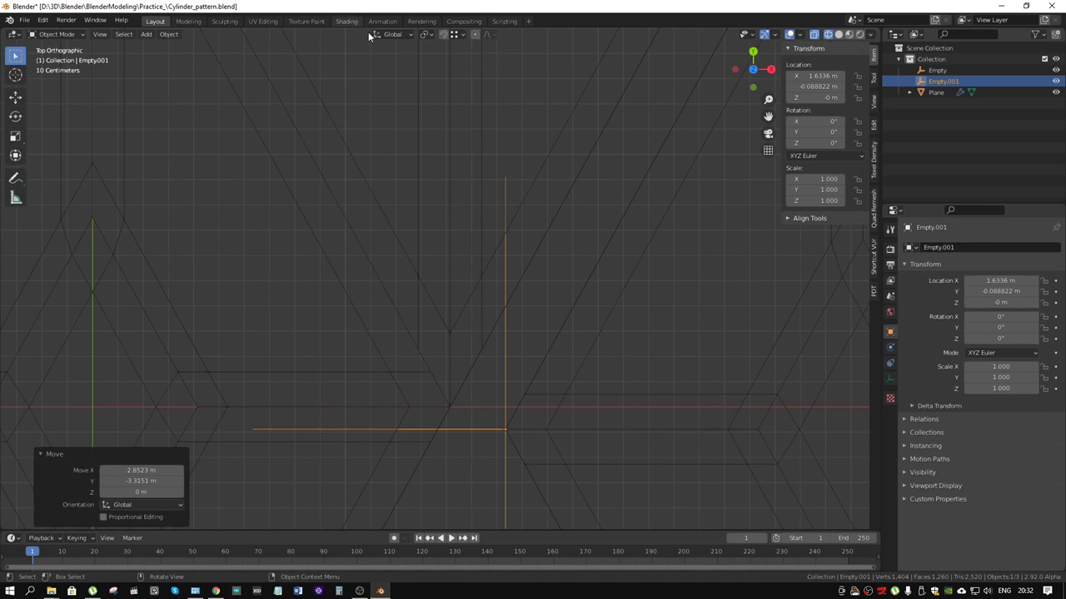
# Step: Set the pivot to Median Point and snap Empty.001 to the cursor at X 1.4142 m
pyautogui.click(423, 34)
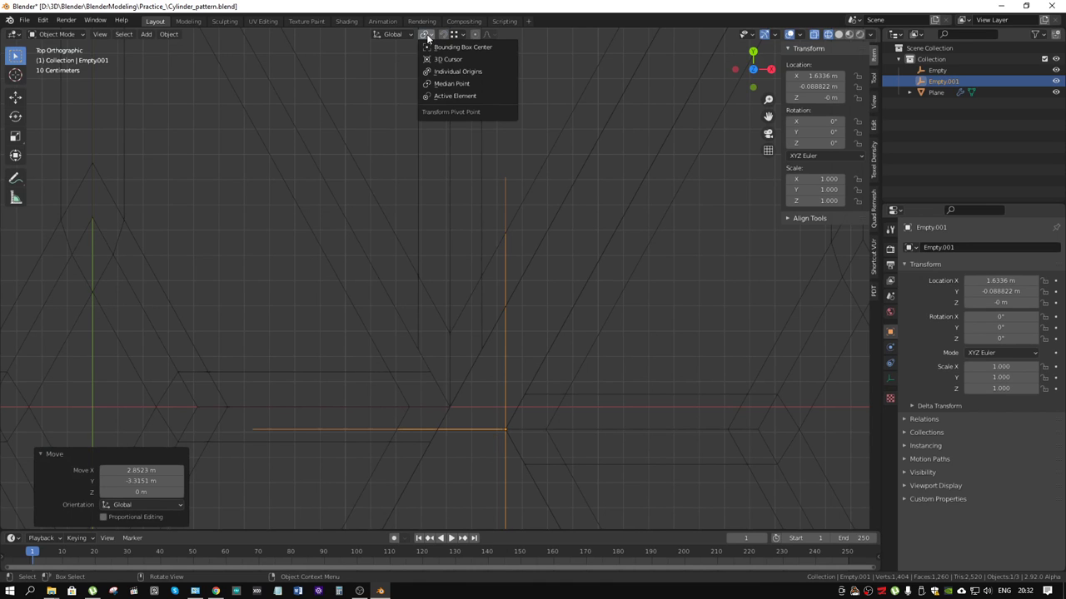
pyautogui.click(465, 85)
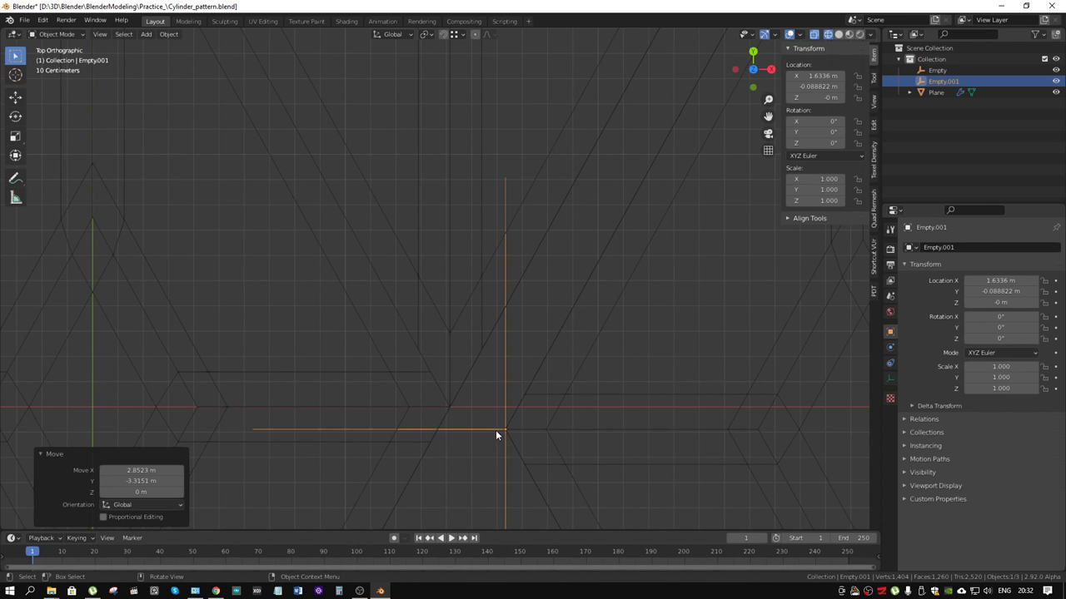
pyautogui.press('g')
pyautogui.rightClick(491, 422)
pyautogui.press('g')
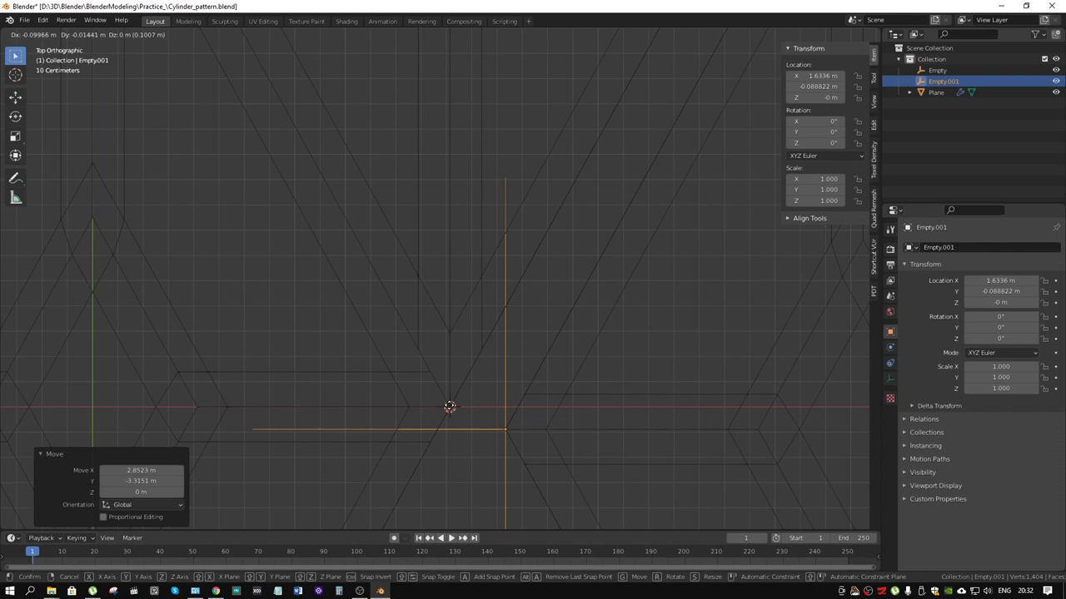
pyautogui.click(457, 408)
pyautogui.hotkey('shift', 's')
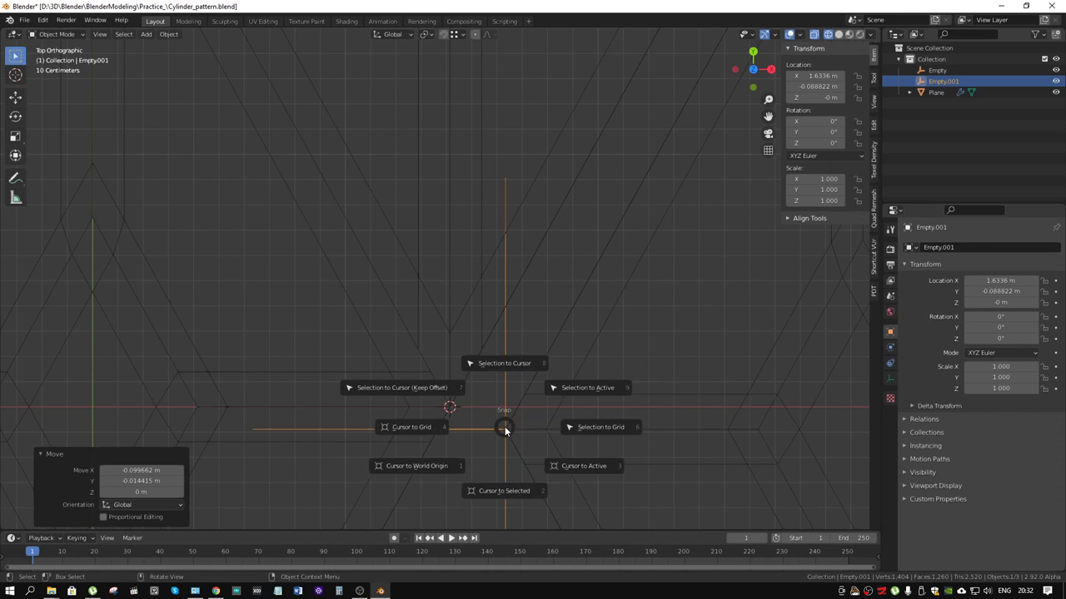
pyautogui.click(502, 377)
pyautogui.moveTo(501, 369)
pyautogui.mouseDown(button='middle')
pyautogui.moveTo(492, 390)
pyautogui.moveTo(535, 360)
pyautogui.moveTo(468, 303)
pyautogui.moveTo(563, 297)
pyautogui.moveTo(550, 377)
pyautogui.mouseUp(button='middle')
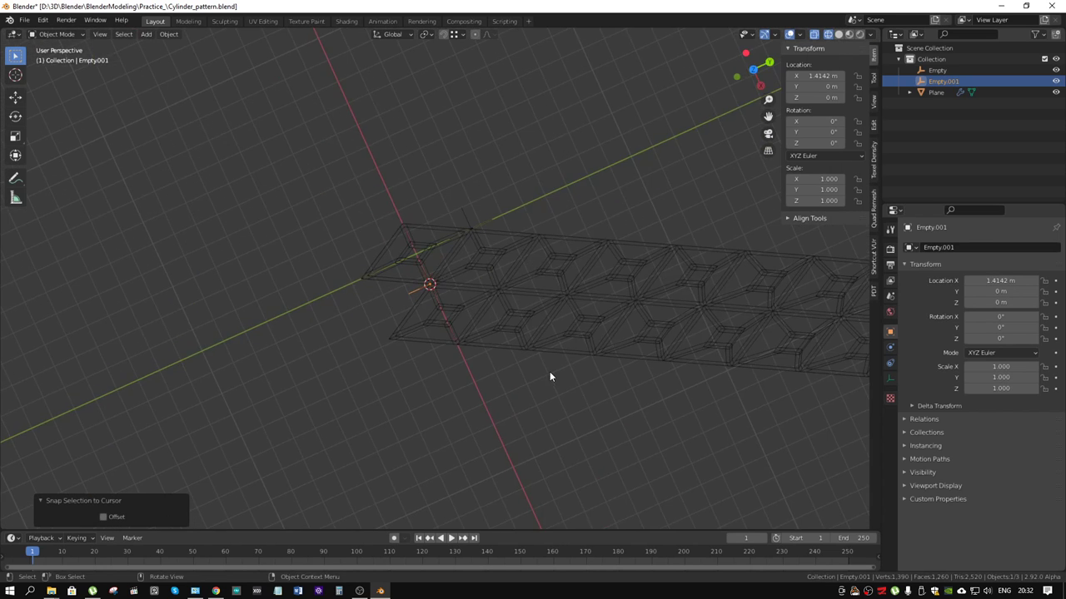
# Step: Return to solid shading and raise Array.001's count to 26
pyautogui.moveTo(520, 341)
pyautogui.mouseDown(button='middle')
pyautogui.moveTo(492, 328)
pyautogui.moveTo(824, 63)
pyautogui.mouseUp(button='middle')
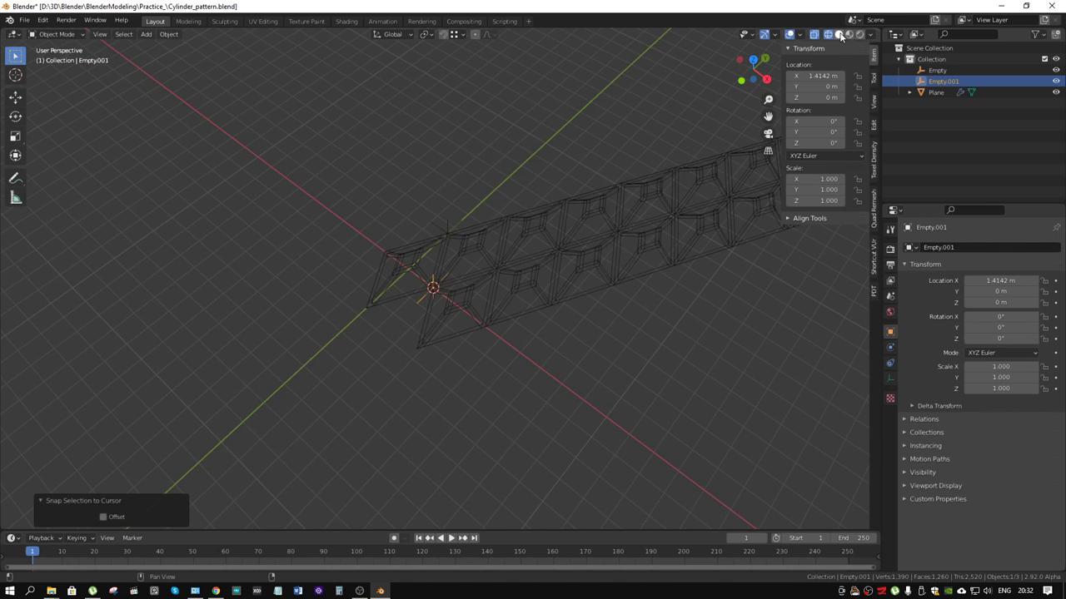
pyautogui.click(839, 34)
pyautogui.moveTo(451, 316); pyautogui.dragTo(513, 305, button='middle')
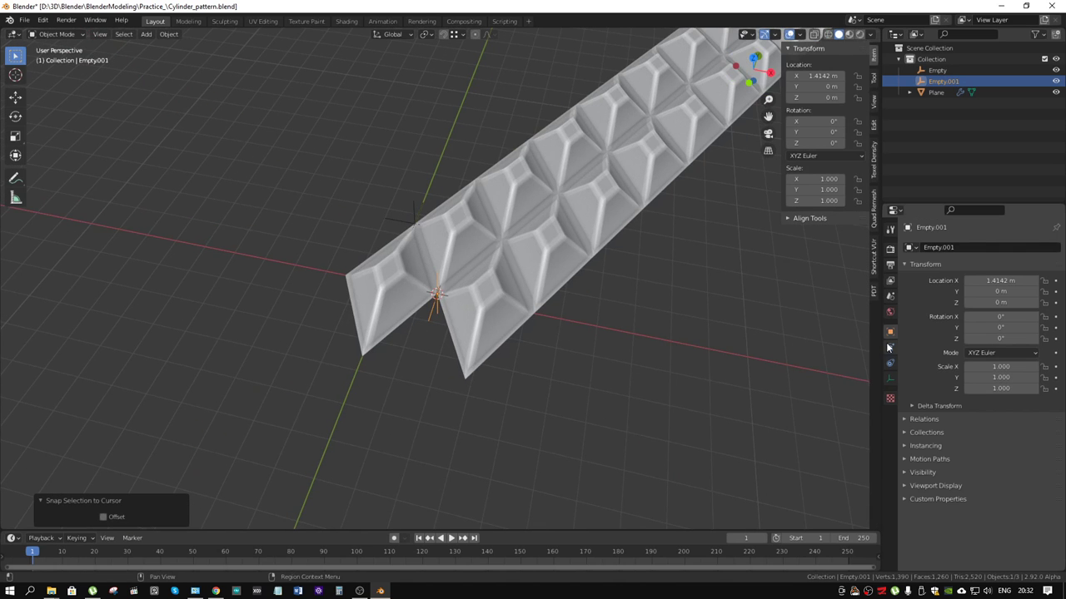
pyautogui.click(960, 91)
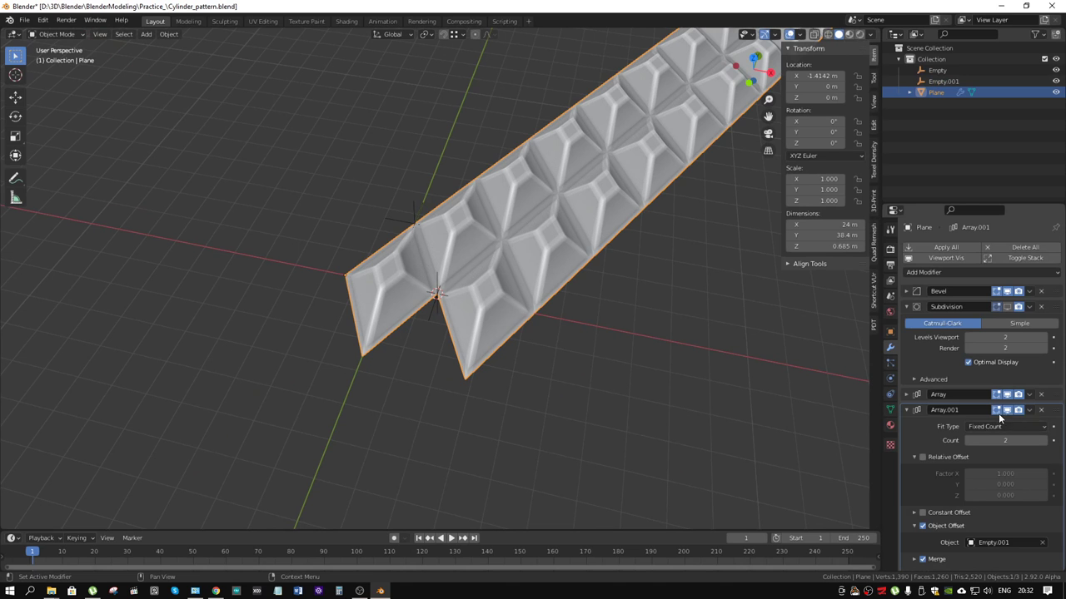
pyautogui.moveTo(1032, 440); pyautogui.dragTo(1061, 441)
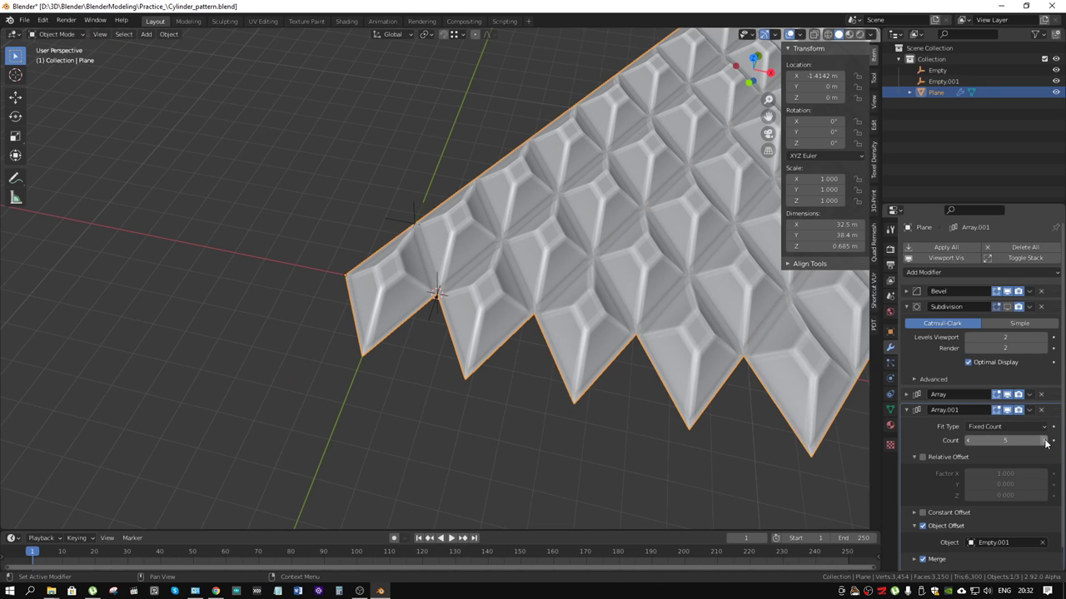
pyautogui.scroll(-6, 807, 354)
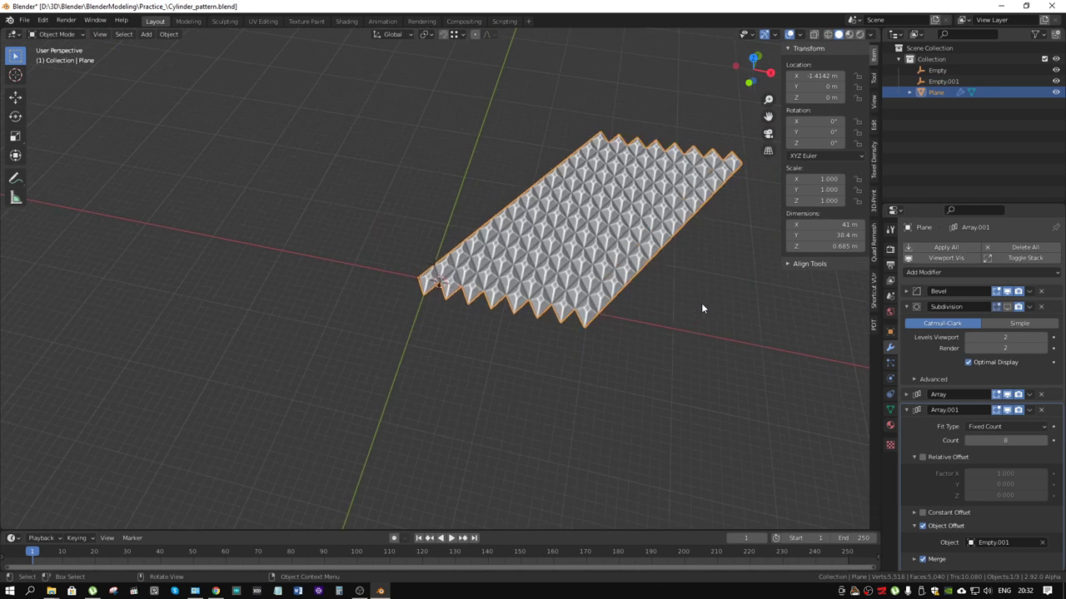
pyautogui.click(1045, 440)
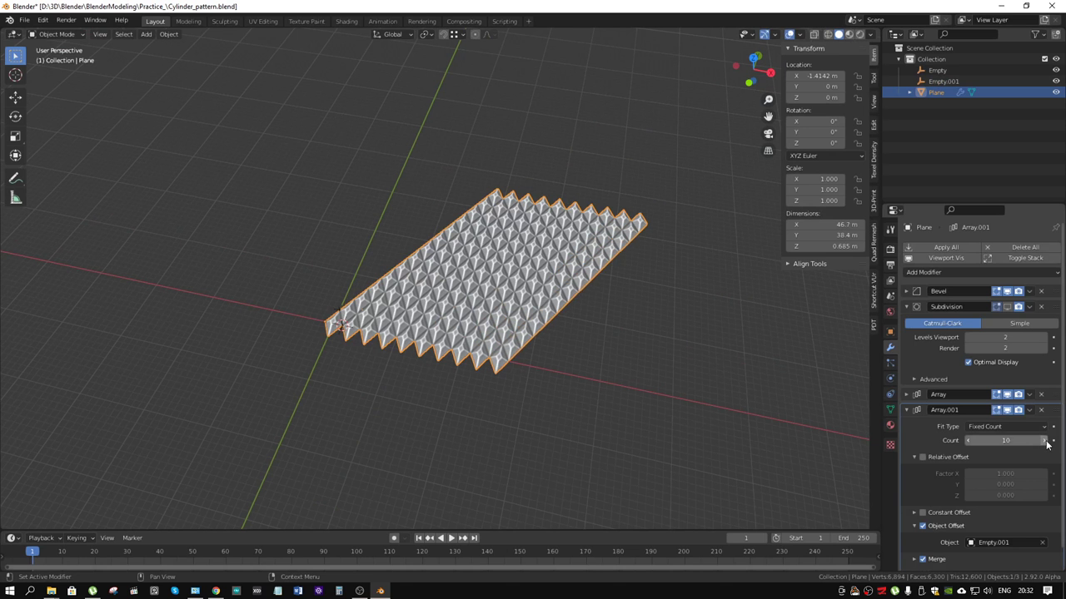
pyautogui.click(1044, 440)
pyautogui.click(1045, 441)
pyautogui.click(1045, 441)
pyautogui.moveTo(1046, 444); pyautogui.dragTo(1062, 444)
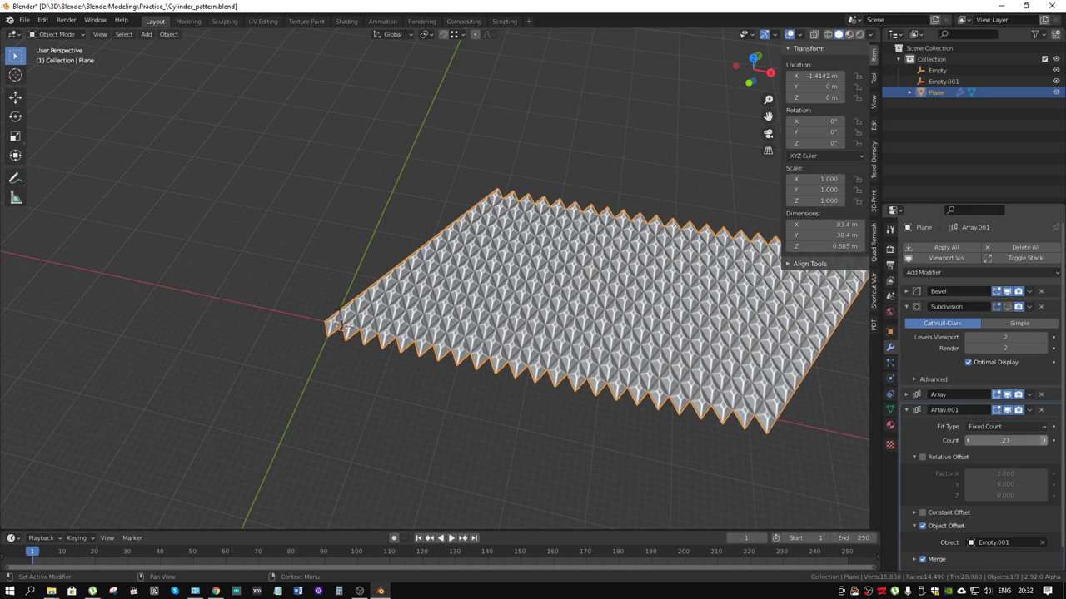
pyautogui.moveTo(749, 366)
pyautogui.mouseDown(button='middle')
pyautogui.moveTo(608, 369)
pyautogui.moveTo(600, 409)
pyautogui.moveTo(597, 302)
pyautogui.mouseUp(button='middle')
# Step: Raise the first Array's count to 33, making a 119 × 87.1 m panel
pyautogui.click(916, 399)
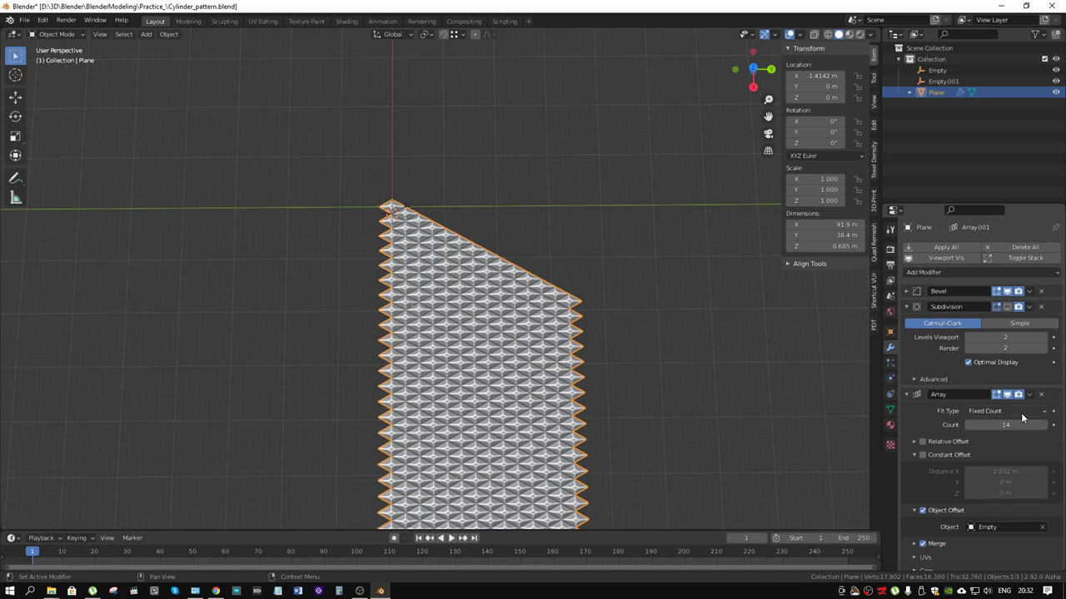
pyautogui.click(1044, 426)
pyautogui.click(1045, 426)
pyautogui.click(1045, 426)
pyautogui.click(1045, 426)
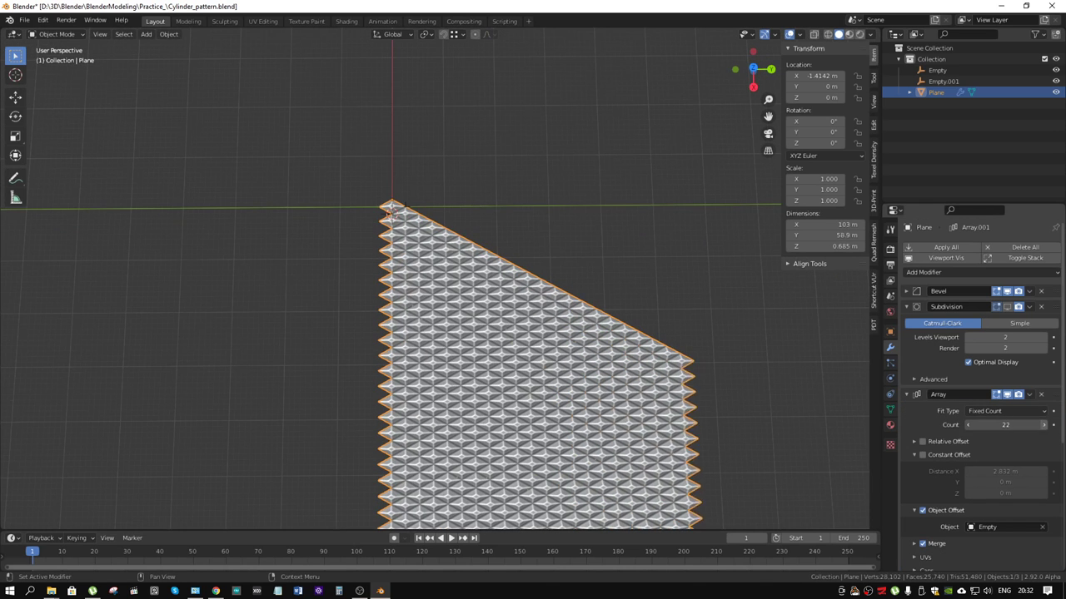
pyautogui.click(1045, 426)
pyautogui.click(1045, 426)
pyautogui.click(1045, 427)
pyautogui.click(1045, 426)
pyautogui.scroll(-5, 646, 347)
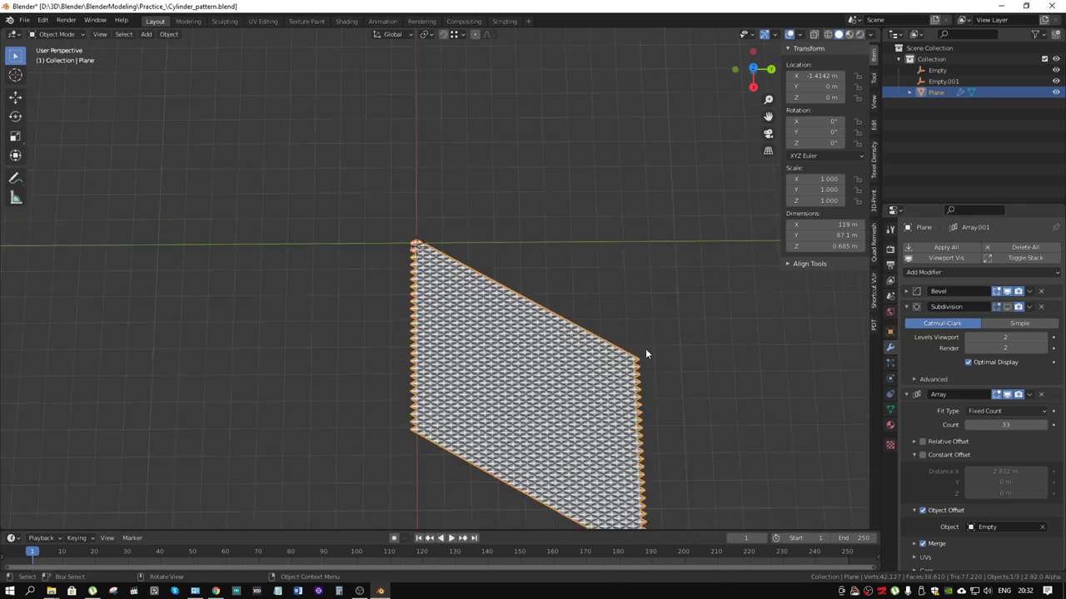
pyautogui.moveTo(645, 348)
pyautogui.mouseDown(button='middle')
pyautogui.moveTo(669, 371)
pyautogui.moveTo(740, 345)
pyautogui.moveTo(673, 346)
pyautogui.moveTo(708, 366)
pyautogui.moveTo(618, 269)
pyautogui.moveTo(551, 278)
pyautogui.moveTo(568, 275)
pyautogui.mouseUp(button='middle')
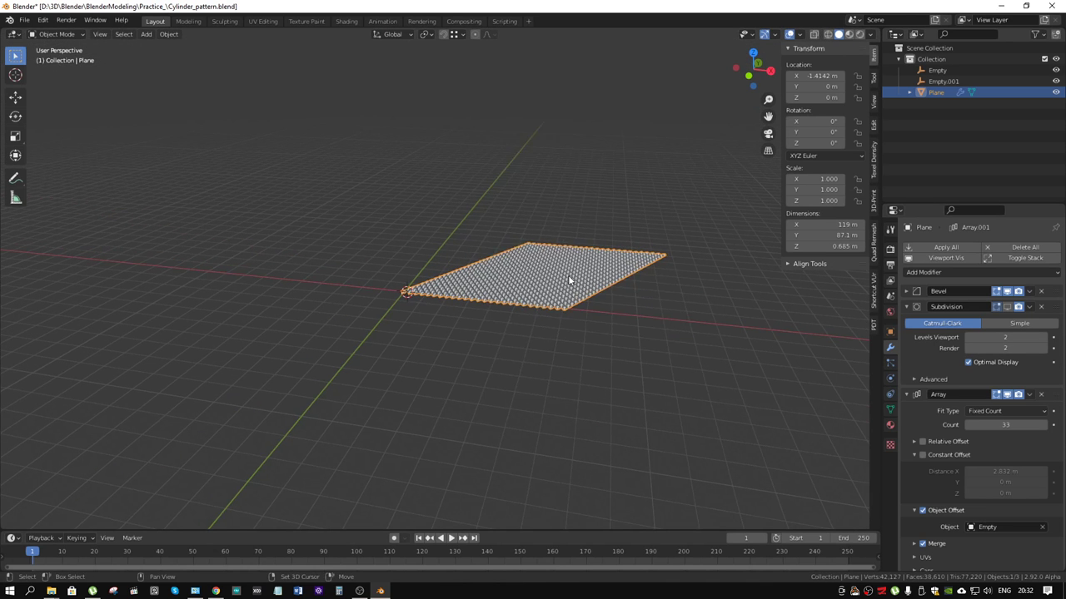
# Step: Undo the misplaced Bezier circle and reset the 3D cursor to the world origin
pyautogui.hotkey('shift', 'a')
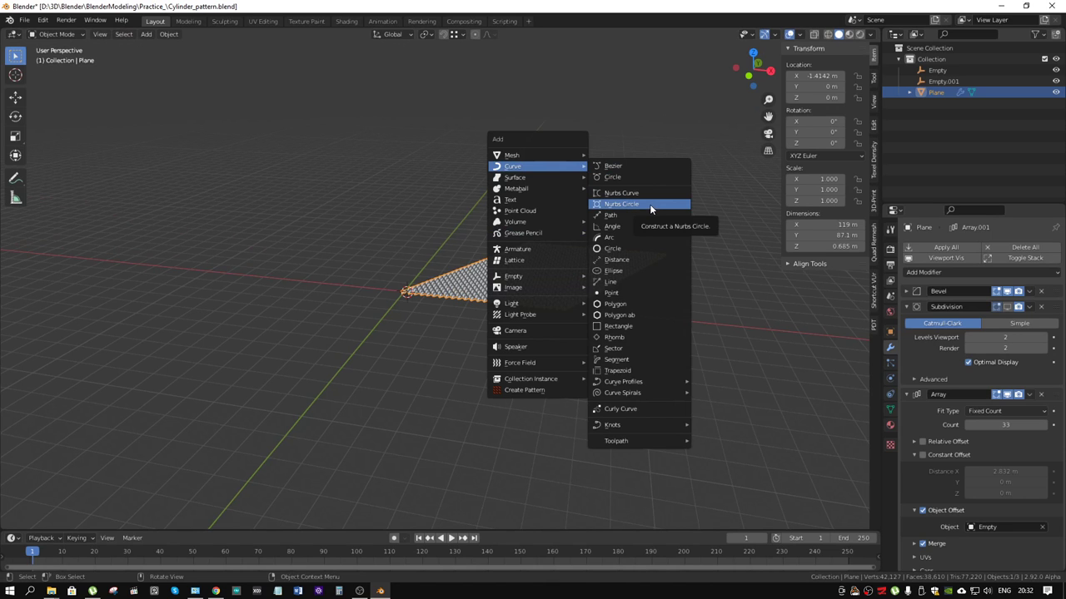
pyautogui.click(644, 175)
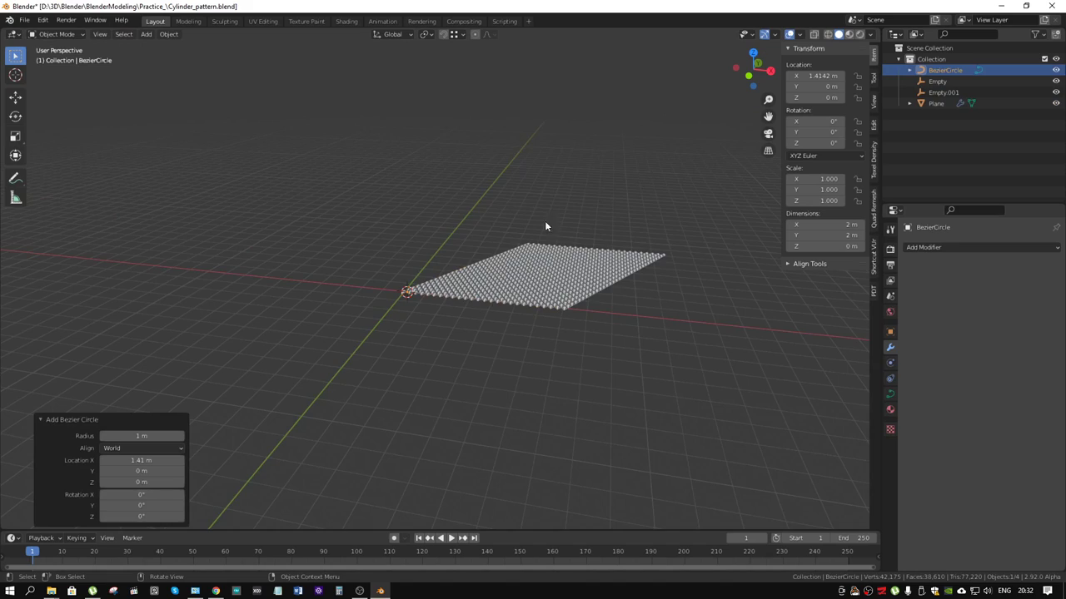
pyautogui.scroll(6, 361, 293)
pyautogui.moveTo(347, 293)
pyautogui.mouseDown(button='middle')
pyautogui.moveTo(362, 384)
pyautogui.moveTo(516, 262)
pyautogui.mouseUp(button='middle')
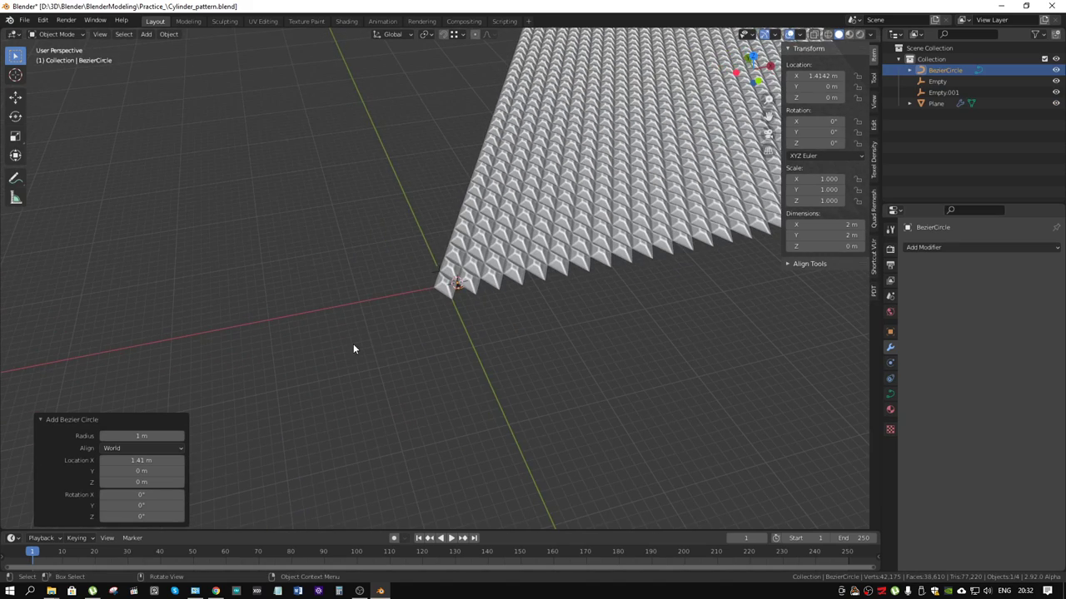
pyautogui.hotkey('ctrl', 'z')
pyautogui.hotkey('shift', 's')
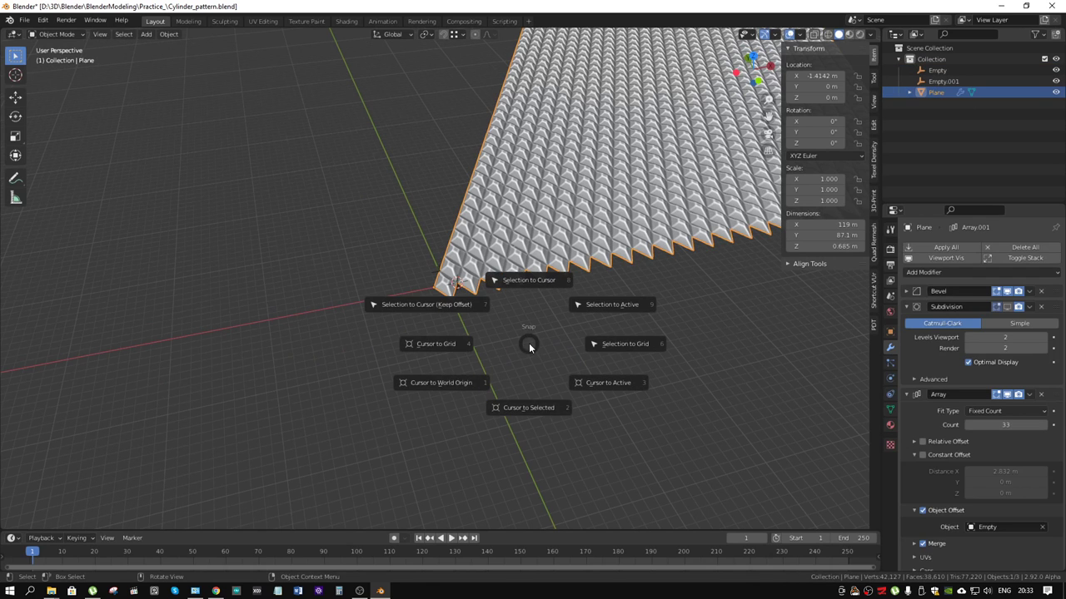
pyautogui.click(456, 386)
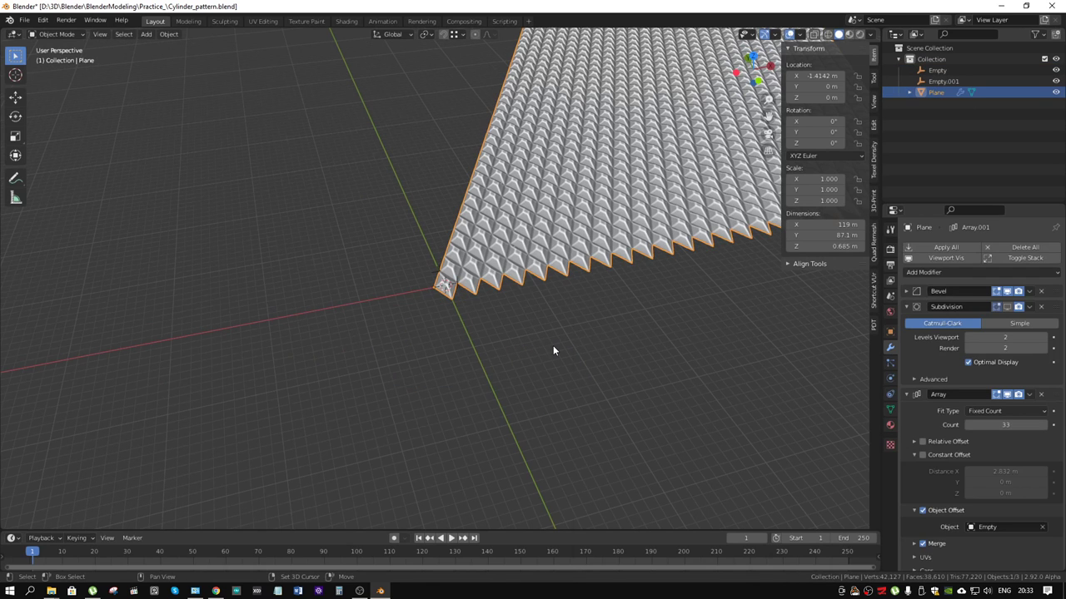
# Step: Add a Bezier circle at the origin, rotated 90° on X, with radius about 18.7 m
pyautogui.hotkey('shift', 'a')
pyautogui.click(608, 79)
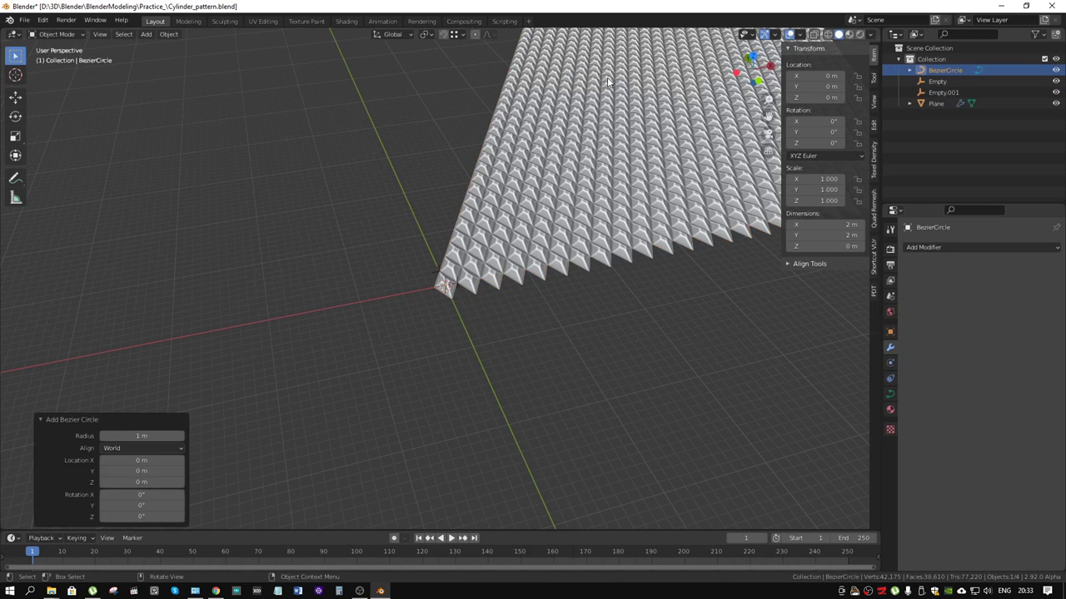
pyautogui.click(150, 495)
pyautogui.write('90')
pyautogui.click(177, 436)
pyautogui.moveTo(273, 426); pyautogui.dragTo(146, 334)
pyautogui.scroll(-5, 452, 258)
# Step: Add a Curve deform modifier to the tile plane
pyautogui.click(537, 215)
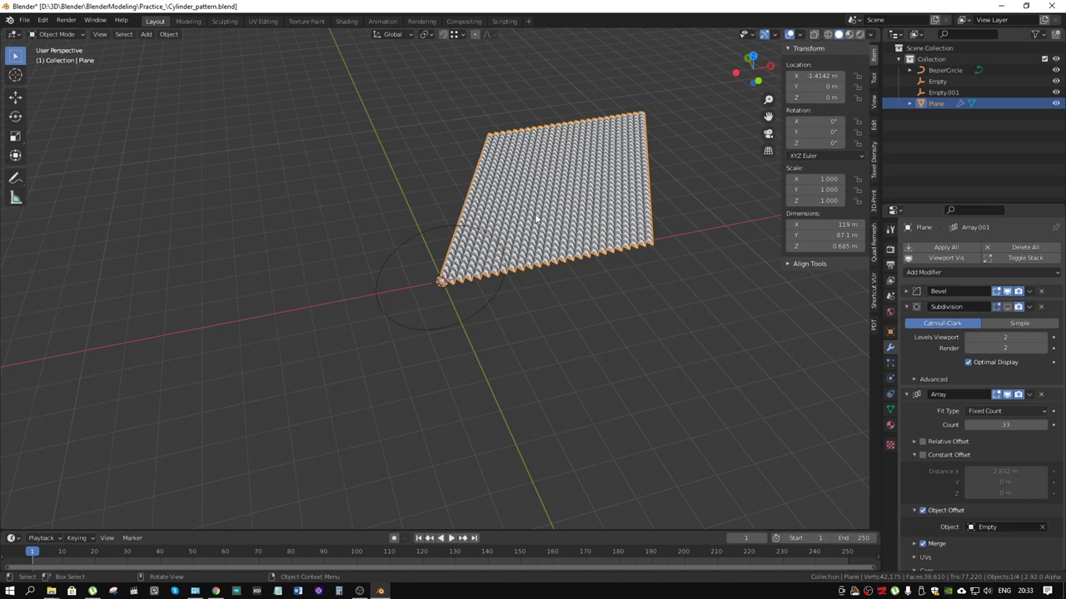
pyautogui.moveTo(537, 215)
pyautogui.mouseDown(button='middle')
pyautogui.moveTo(616, 251)
pyautogui.moveTo(804, 297)
pyautogui.mouseUp(button='middle')
pyautogui.click(943, 272)
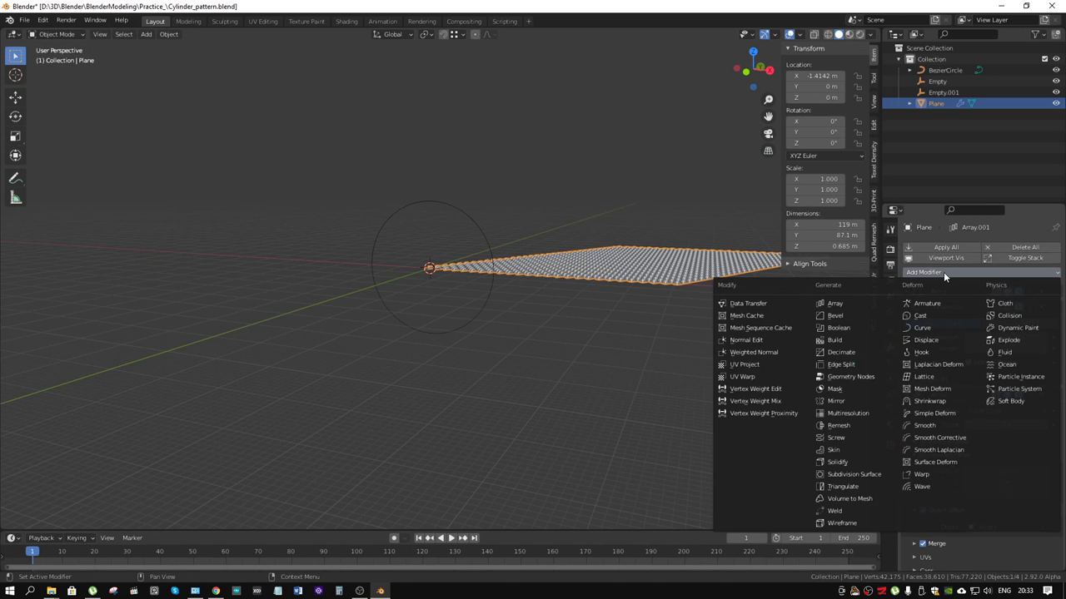
pyautogui.click(932, 325)
pyautogui.scroll(-2, 957, 478)
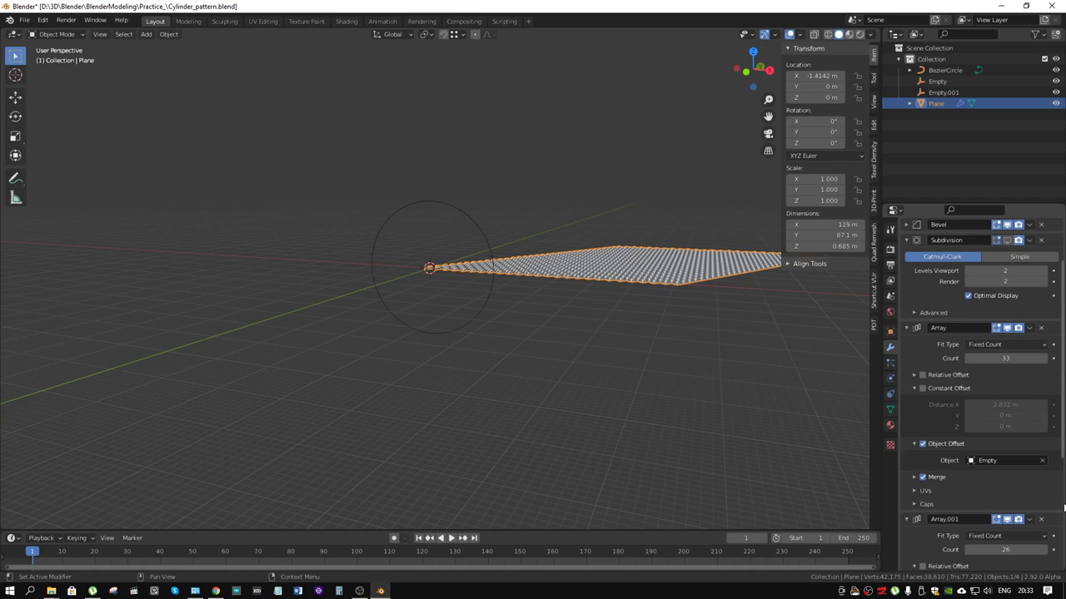
pyautogui.scroll(-4, 1057, 500)
# Step: Set the Curve modifier's object to BezierCircle, arching the sheet to 42.3 × 87.1 × 42.3 m
pyautogui.click(908, 383)
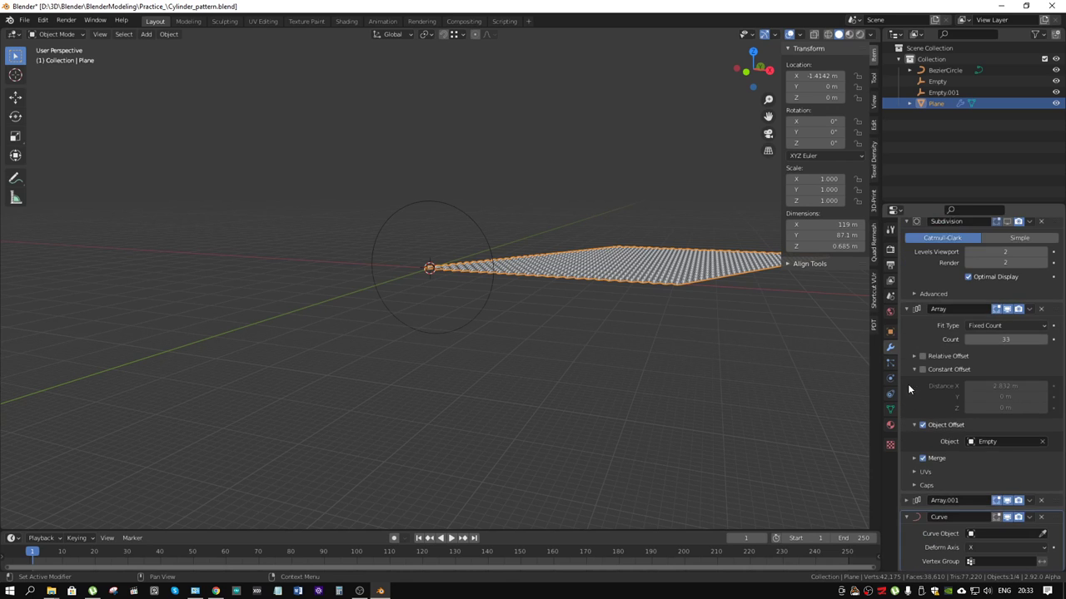
pyautogui.click(908, 308)
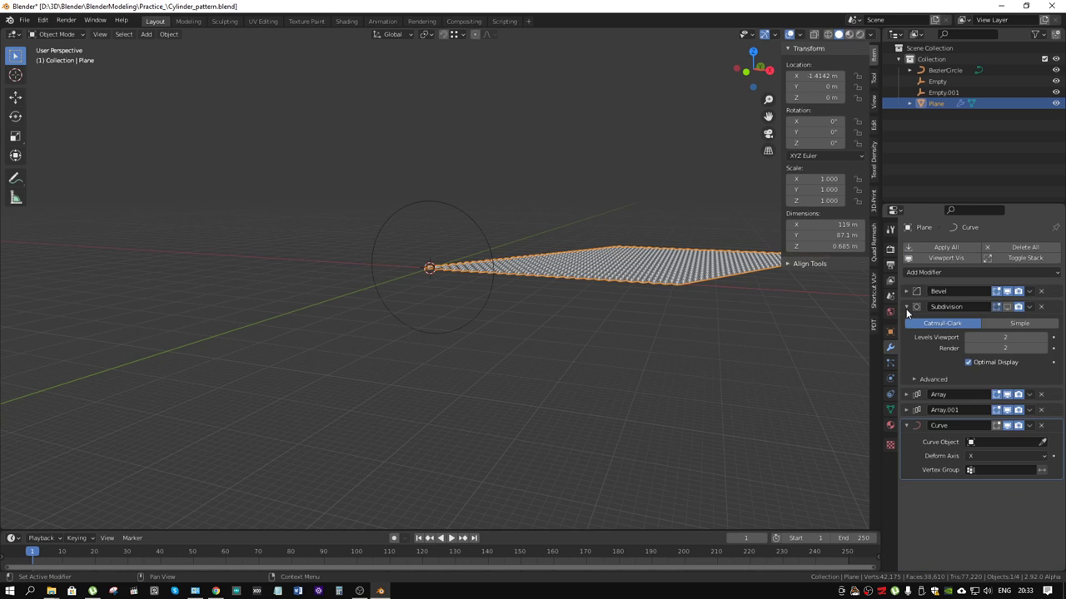
pyautogui.click(1043, 442)
pyautogui.click(484, 233)
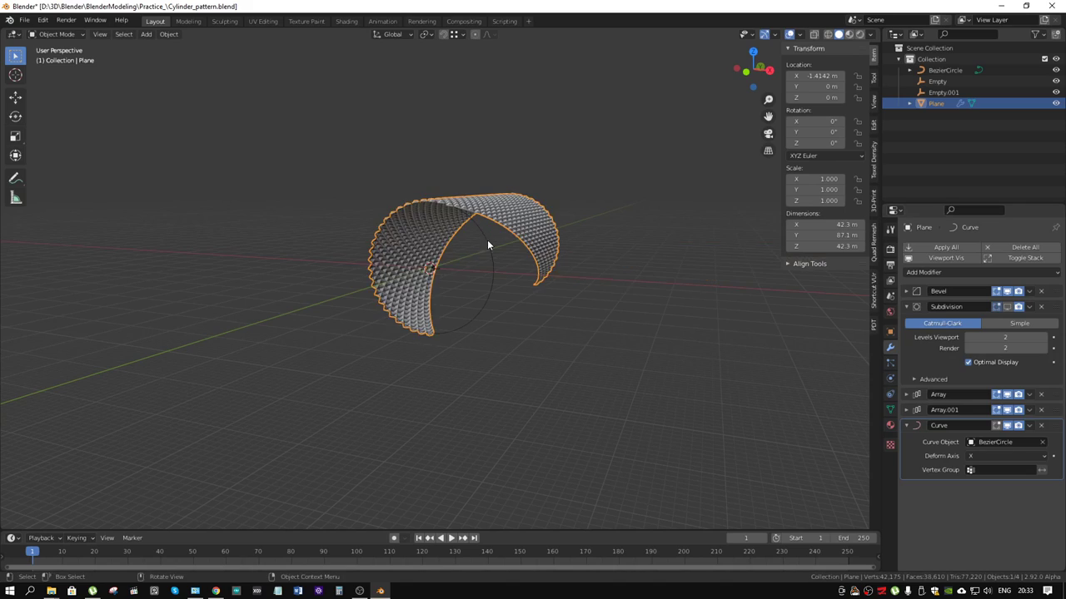
pyautogui.scroll(5, 487, 240)
pyautogui.moveTo(514, 255); pyautogui.dragTo(455, 309, button='middle')
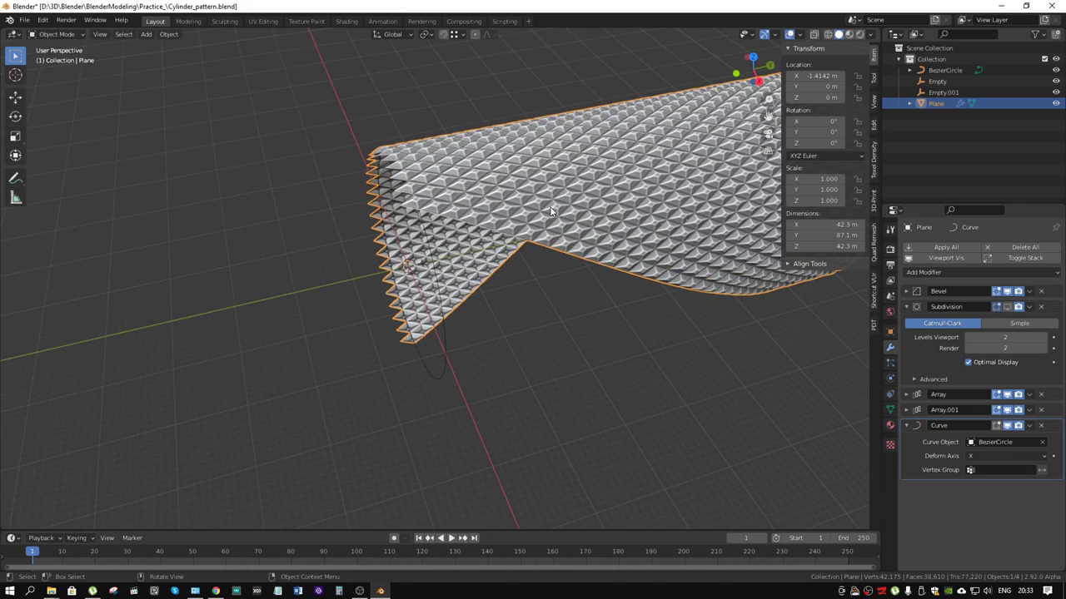
pyautogui.scroll(-5, 608, 263)
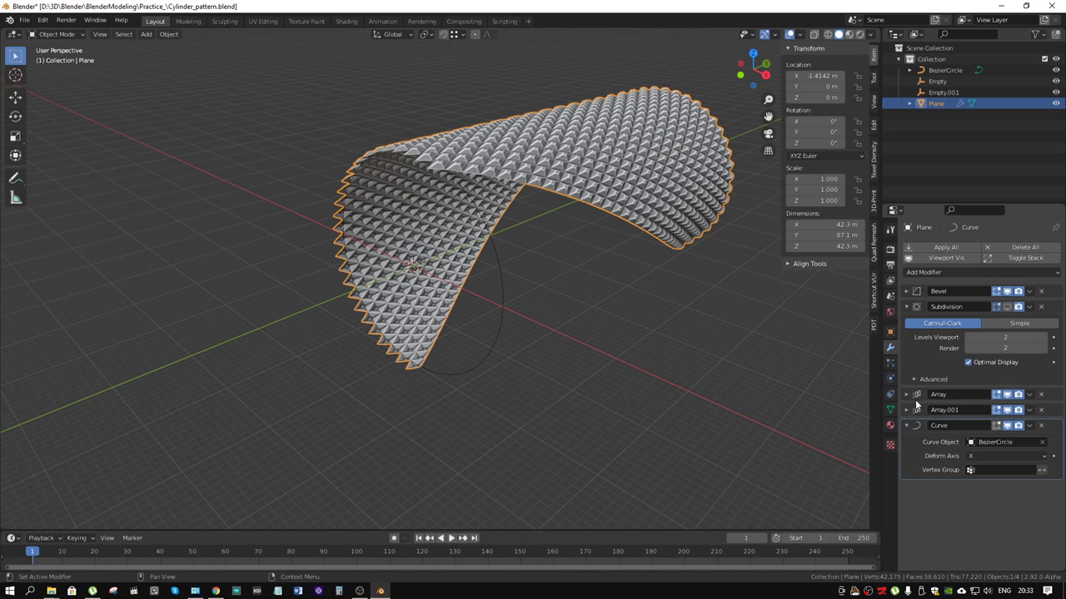
pyautogui.click(905, 395)
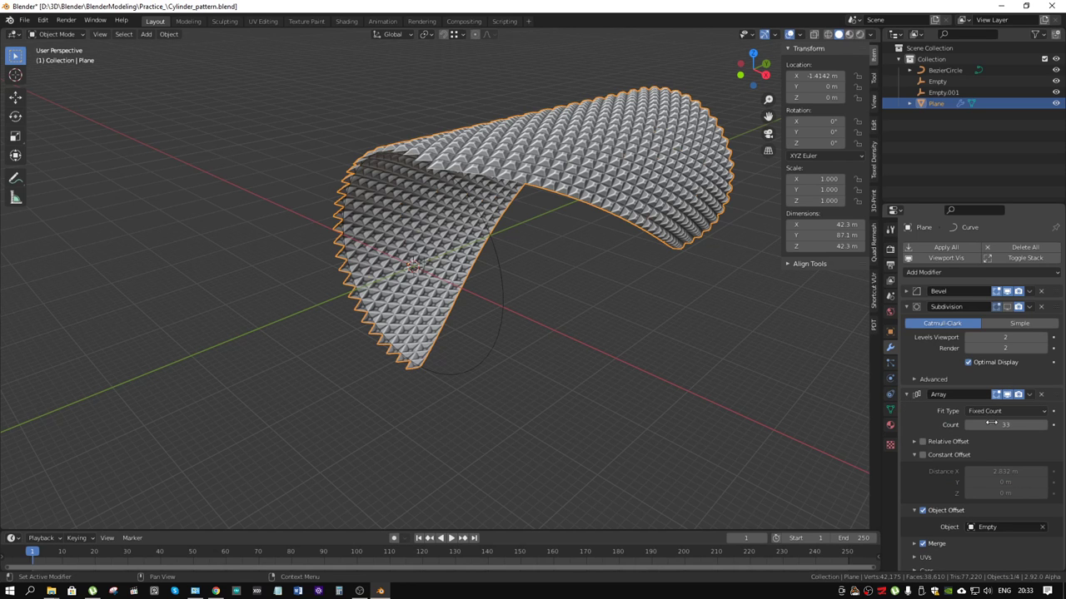
# Step: Raise the first Array's count to 34
pyautogui.click(1044, 426)
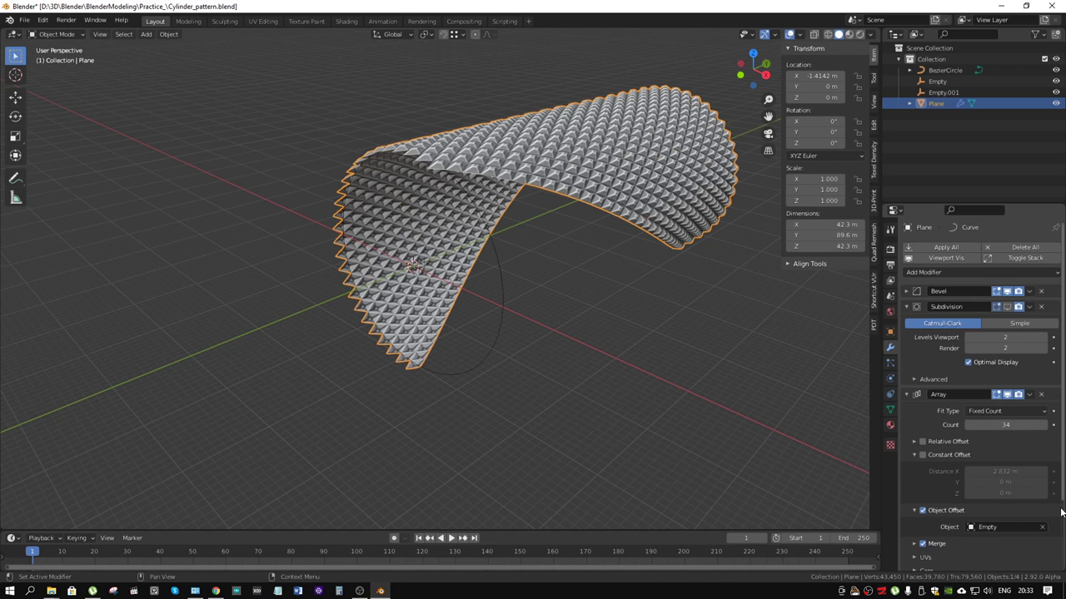
pyautogui.scroll(-2, 966, 499)
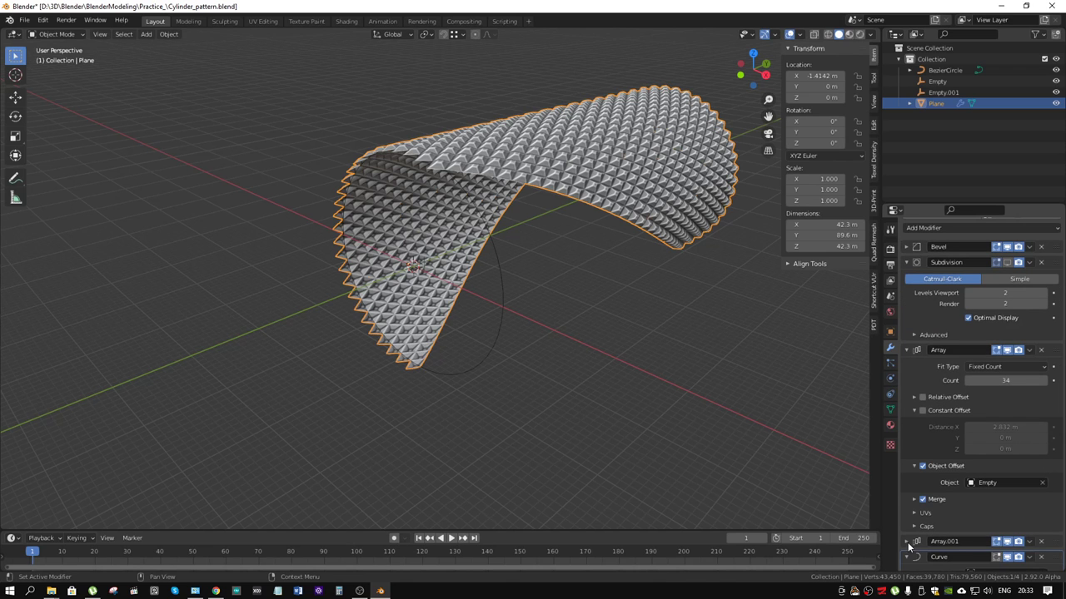
pyautogui.click(907, 542)
# Step: Raise Array.001's count to 45 so the sheet nearly closes into a cylinder with a narrow seam
pyautogui.scroll(-2, 1053, 526)
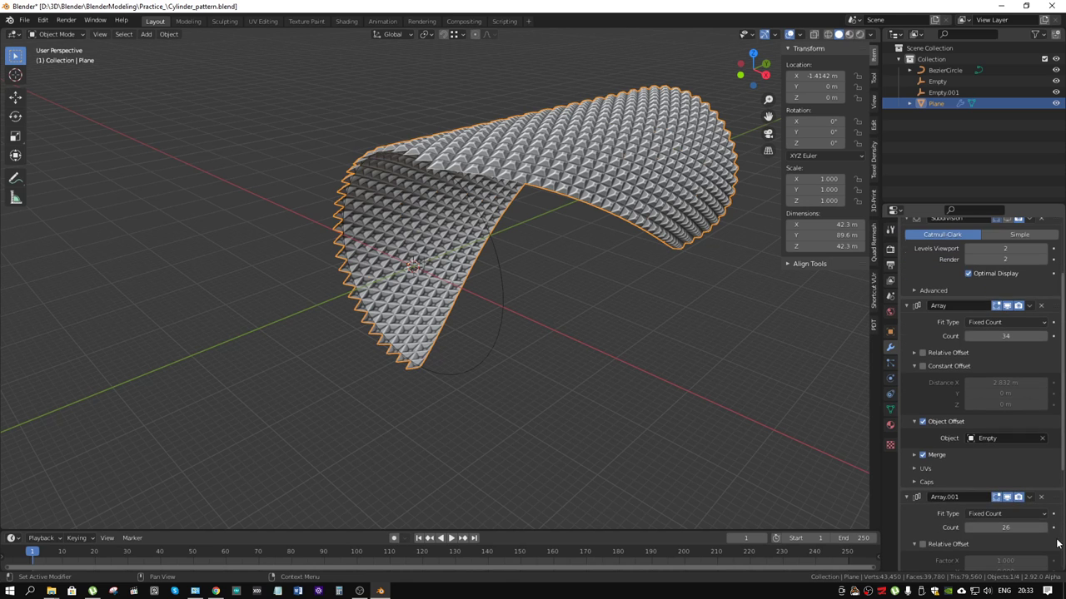
pyautogui.click(1044, 529)
pyautogui.click(1044, 529)
pyautogui.click(1044, 528)
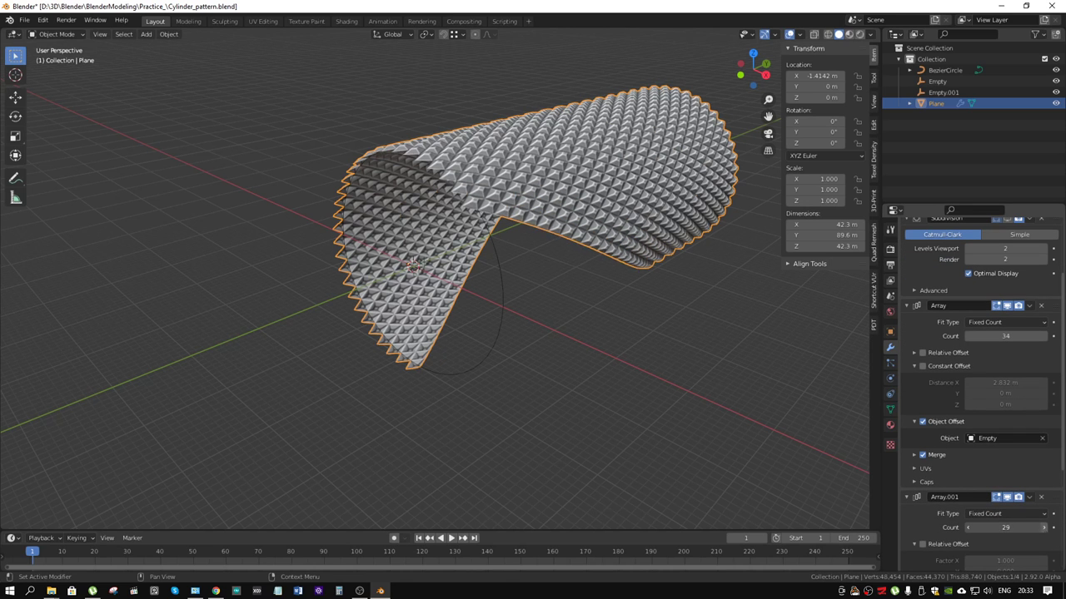
pyautogui.click(1044, 528)
pyautogui.click(1044, 528)
pyautogui.click(1044, 529)
pyautogui.click(1044, 528)
pyautogui.click(1044, 529)
pyautogui.click(1044, 529)
pyautogui.click(1044, 529)
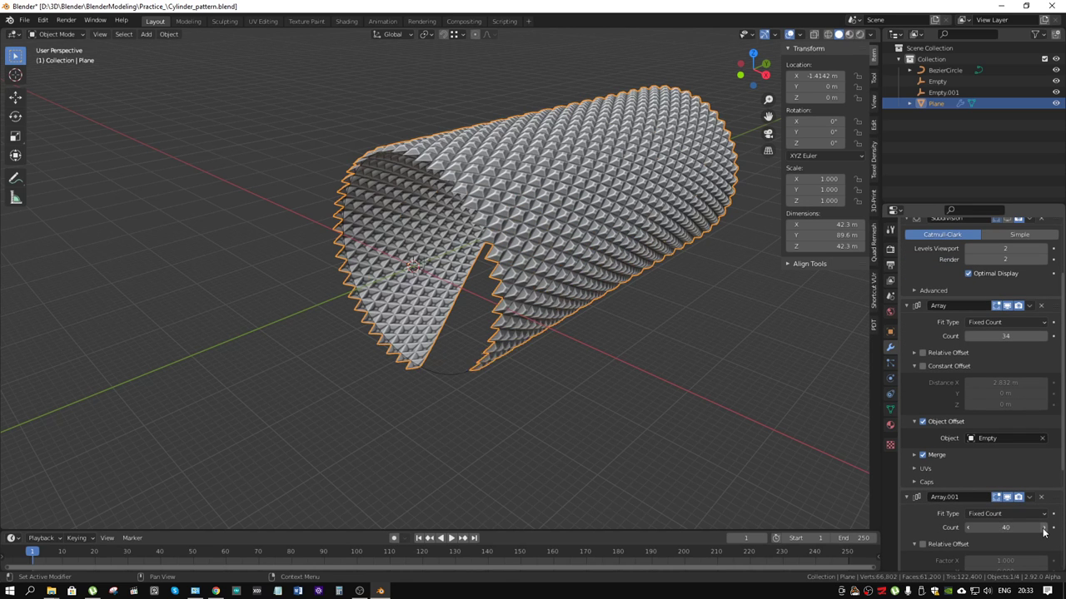
pyautogui.click(1044, 528)
pyautogui.click(1043, 529)
pyautogui.click(1044, 529)
pyautogui.click(1044, 528)
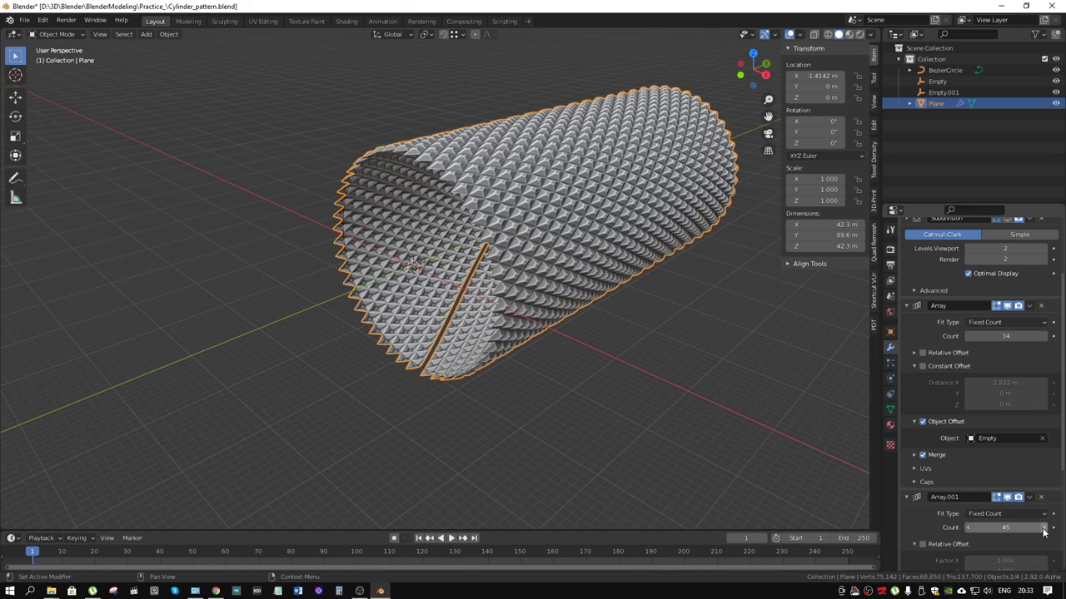
pyautogui.scroll(5, 521, 356)
pyautogui.moveTo(521, 356)
pyautogui.mouseDown(button='middle')
pyautogui.moveTo(547, 343)
pyautogui.moveTo(566, 349)
pyautogui.mouseUp(button='middle')
pyautogui.scroll(-1, 908, 525)
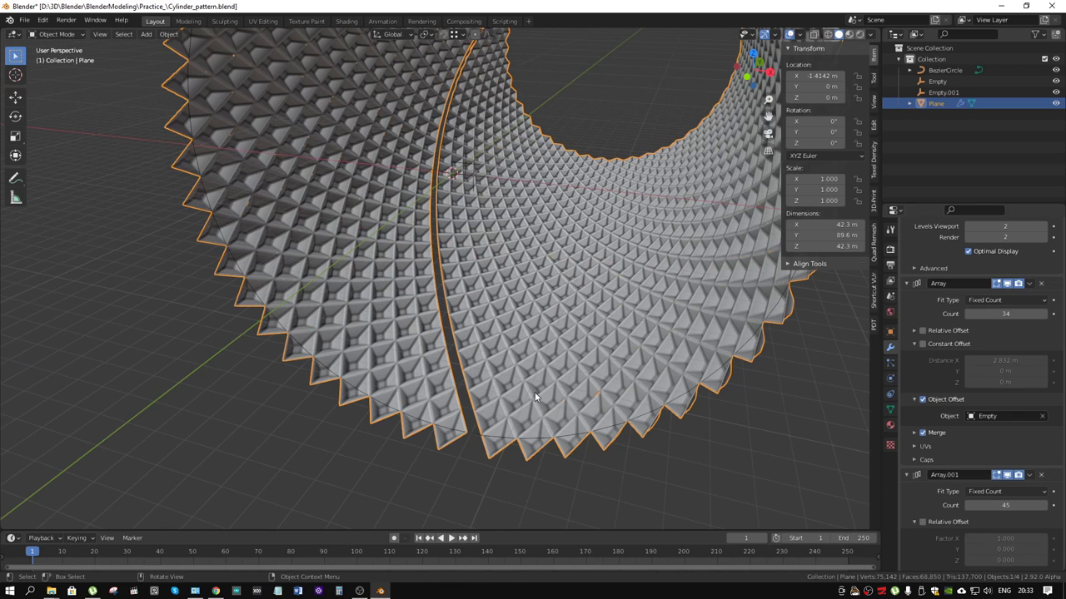
# Step: Check the first Array's 0.01 m merge, then open Array.001's Object Offset (Empty.001) and Merge subpanels
pyautogui.click(915, 434)
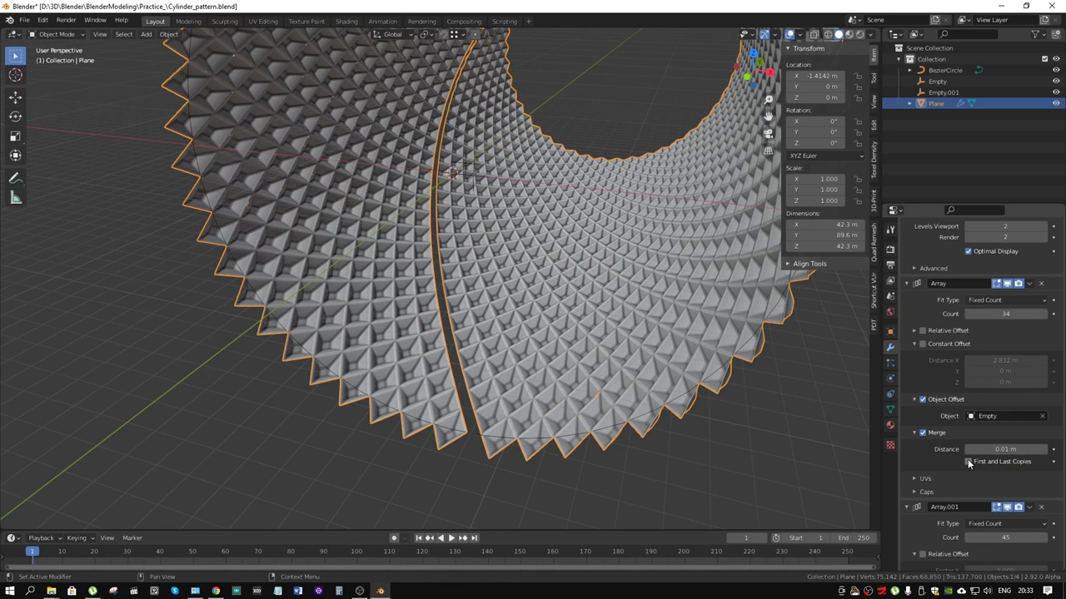
pyautogui.click(906, 283)
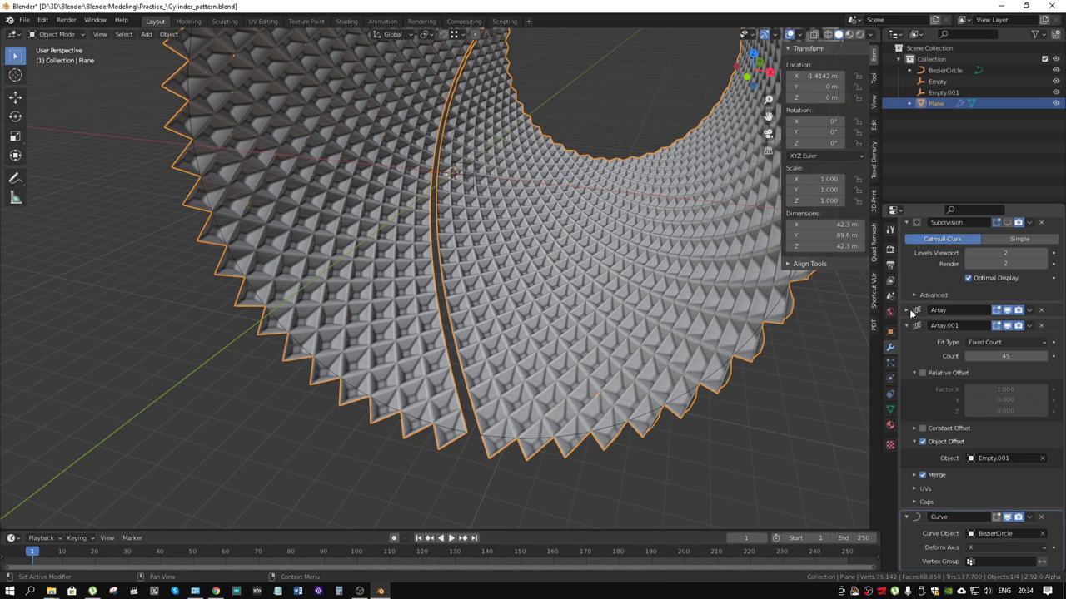
pyautogui.click(907, 310)
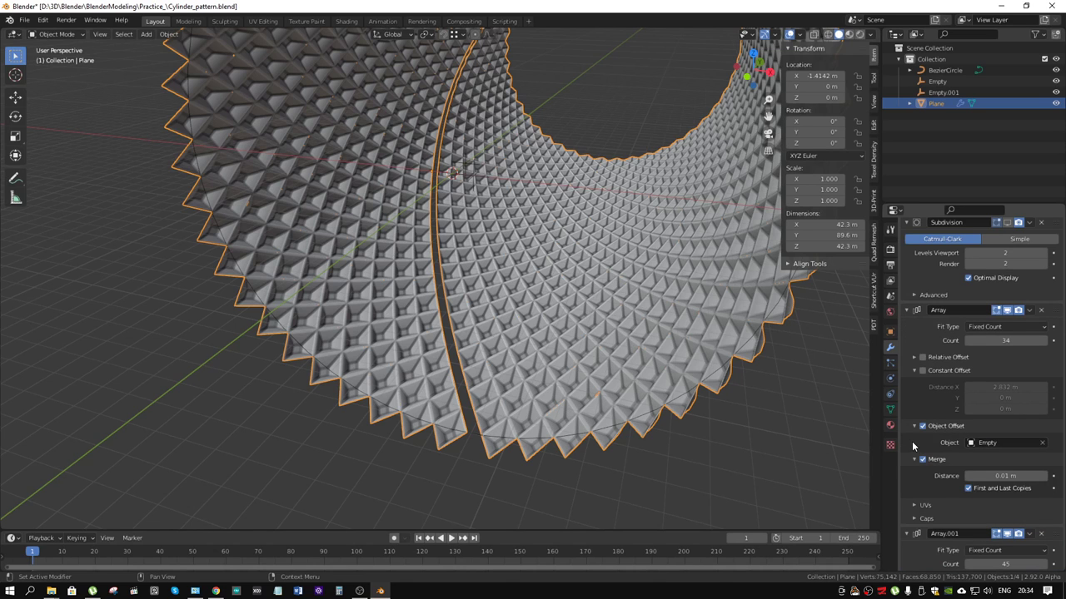
pyautogui.scroll(-1, 912, 450)
pyautogui.scroll(-1, 907, 513)
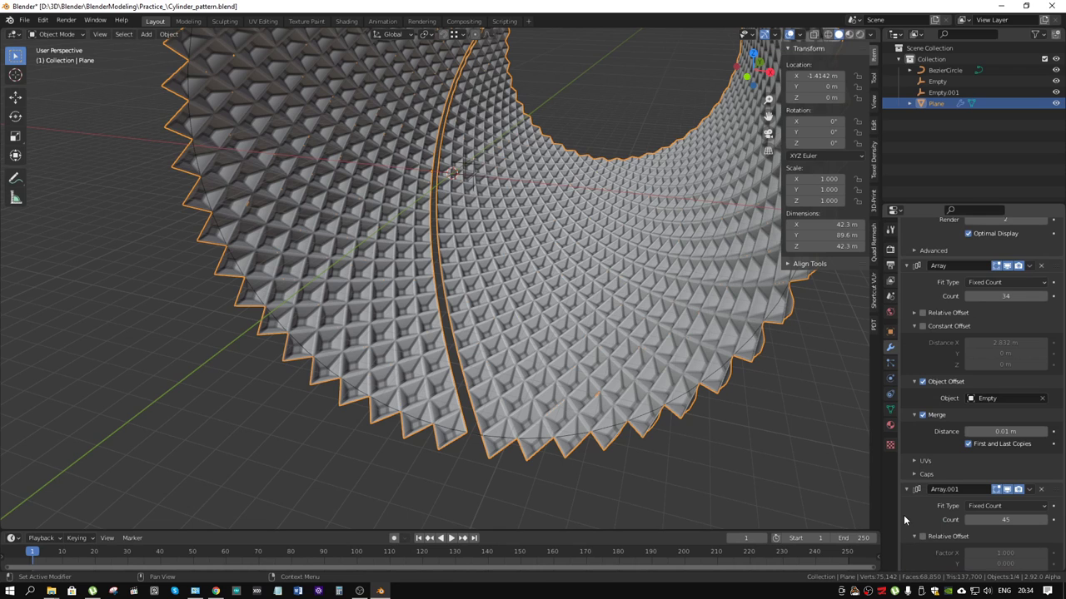
pyautogui.scroll(2, 965, 439)
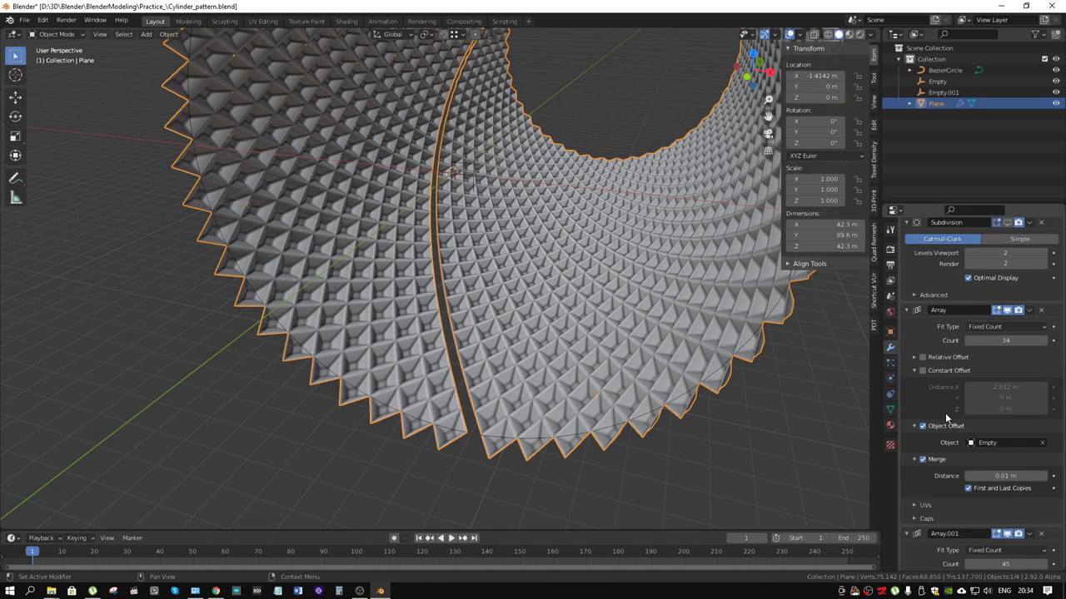
pyautogui.scroll(-2, 946, 418)
pyautogui.scroll(-2, 916, 448)
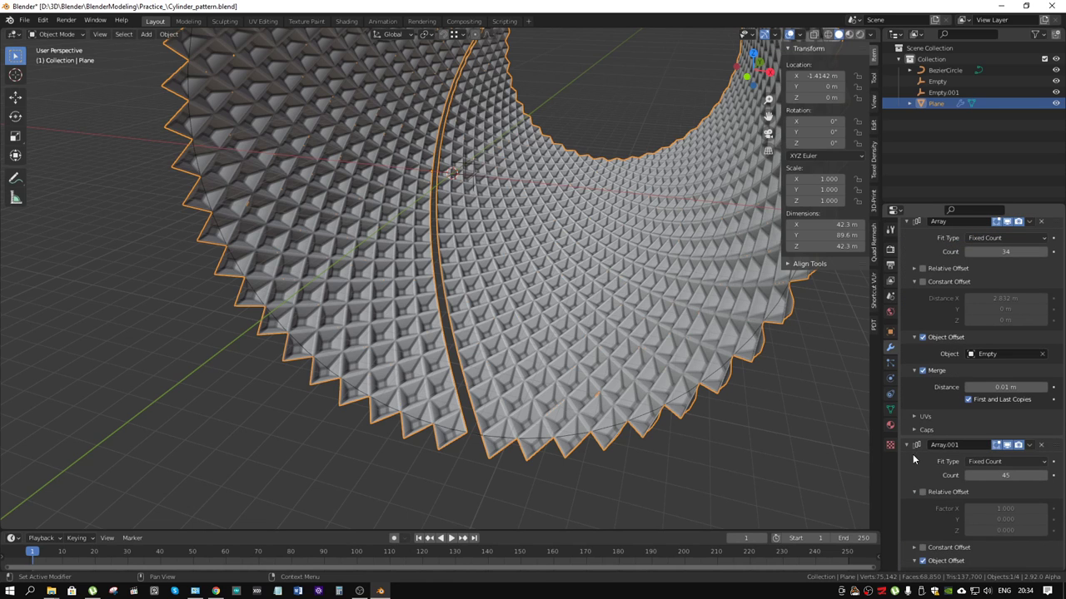
pyautogui.click(915, 562)
pyautogui.scroll(-1, 908, 541)
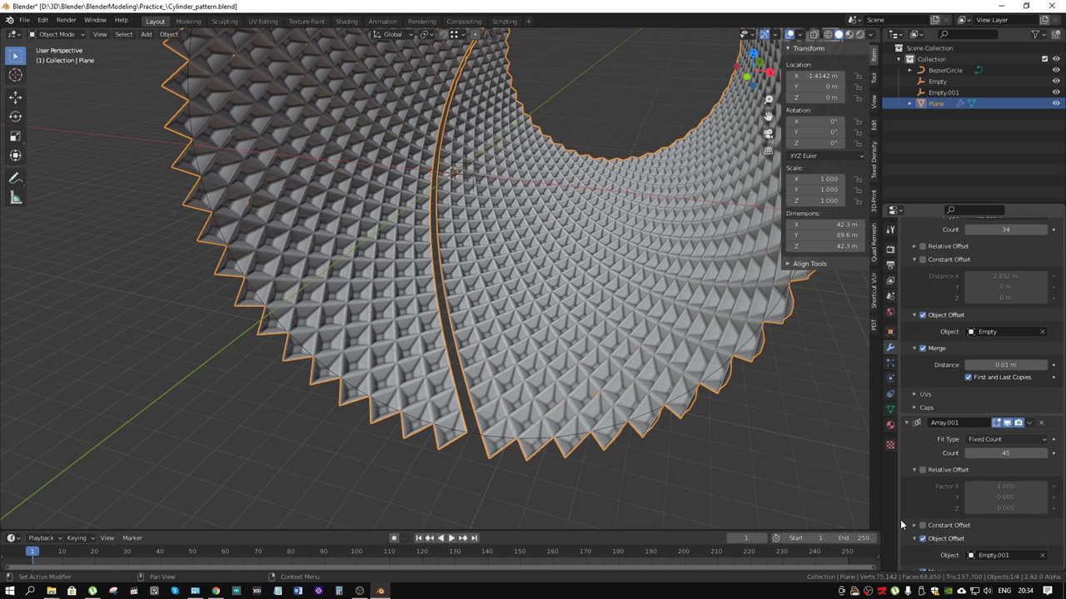
pyautogui.scroll(-3, 916, 533)
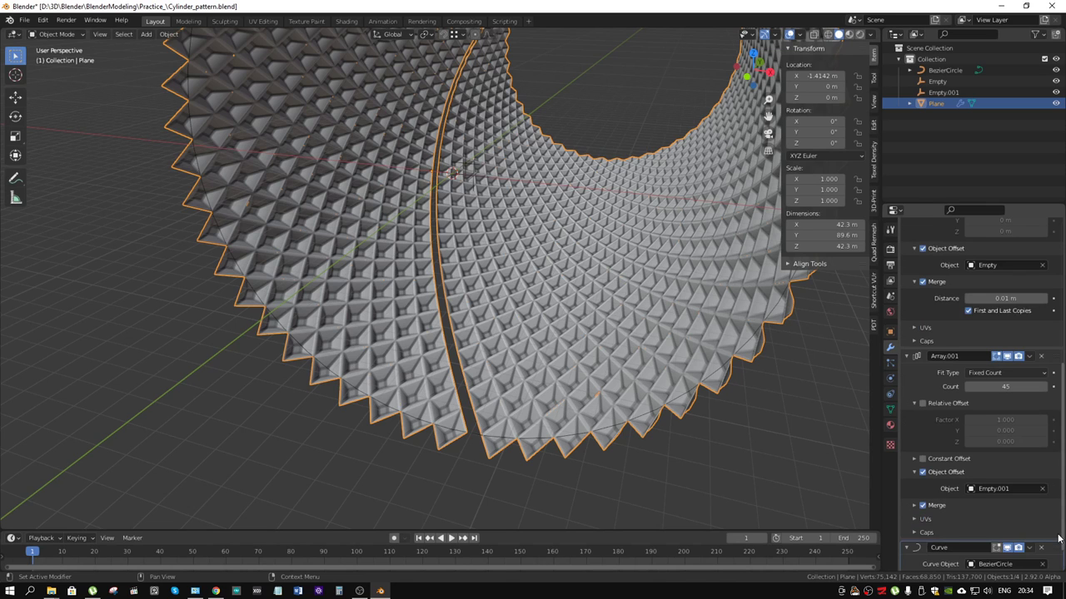
pyautogui.click(913, 505)
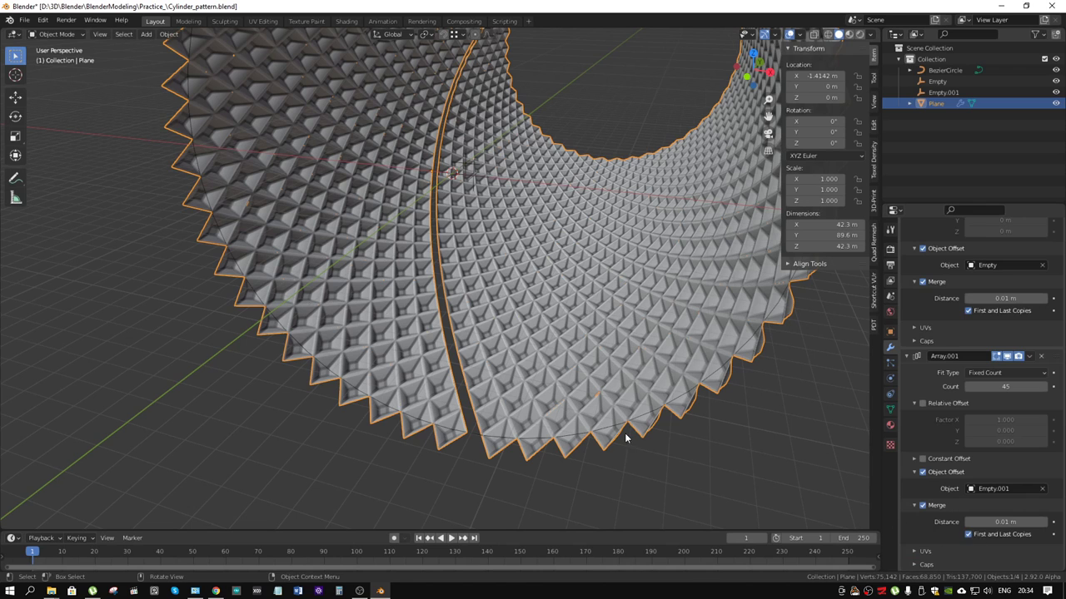
# Step: Select the BezierCircle and scale it down to 0.991
pyautogui.click(470, 440)
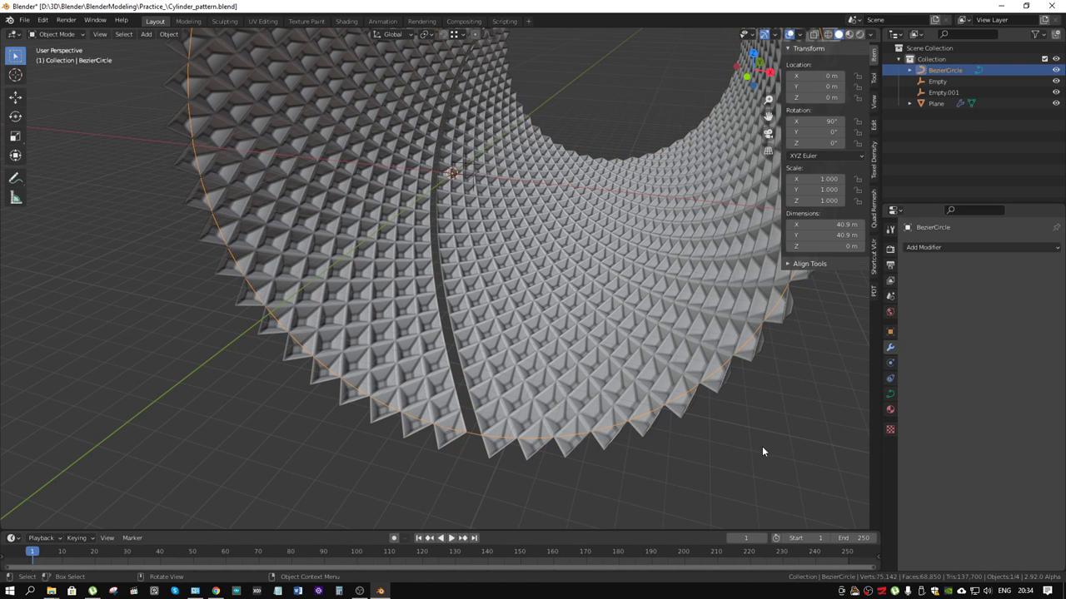
pyautogui.press('s')
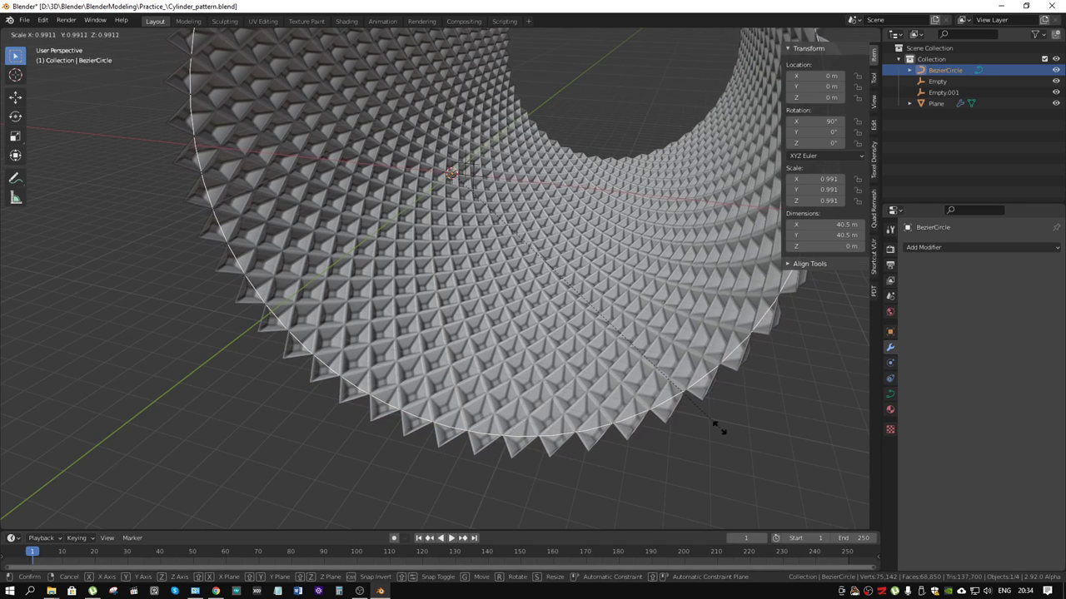
pyautogui.click(719, 427)
# Step: Switch the viewport to Wireframe and zoom in close on the tiled surface
pyautogui.scroll(5, 455, 445)
pyautogui.scroll(2, 459, 238)
pyautogui.moveTo(460, 238); pyautogui.dragTo(559, 175, button='middle')
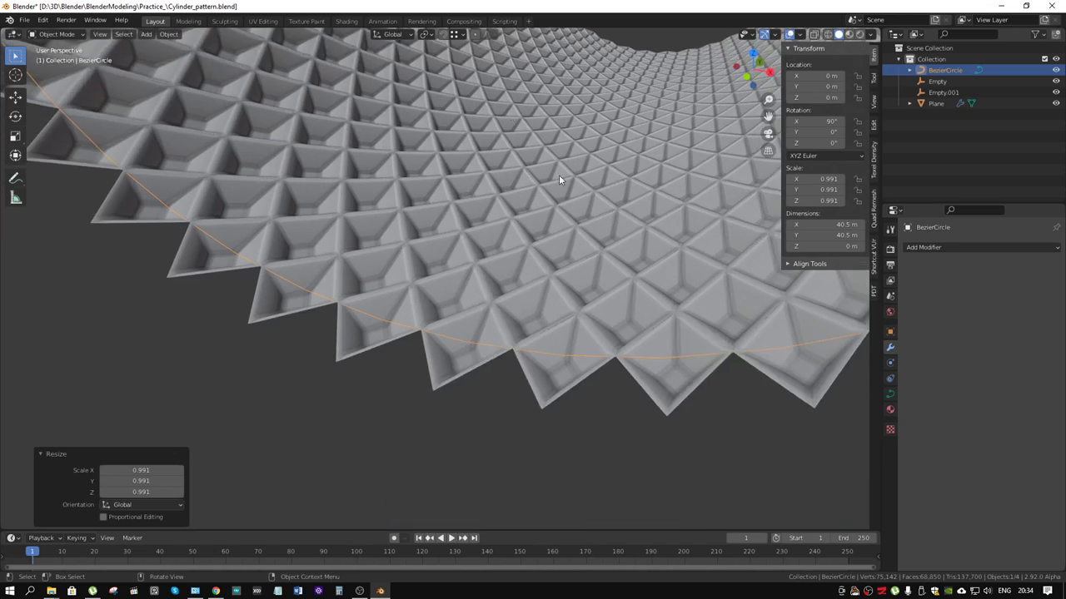
pyautogui.click(827, 34)
pyautogui.scroll(2, 537, 392)
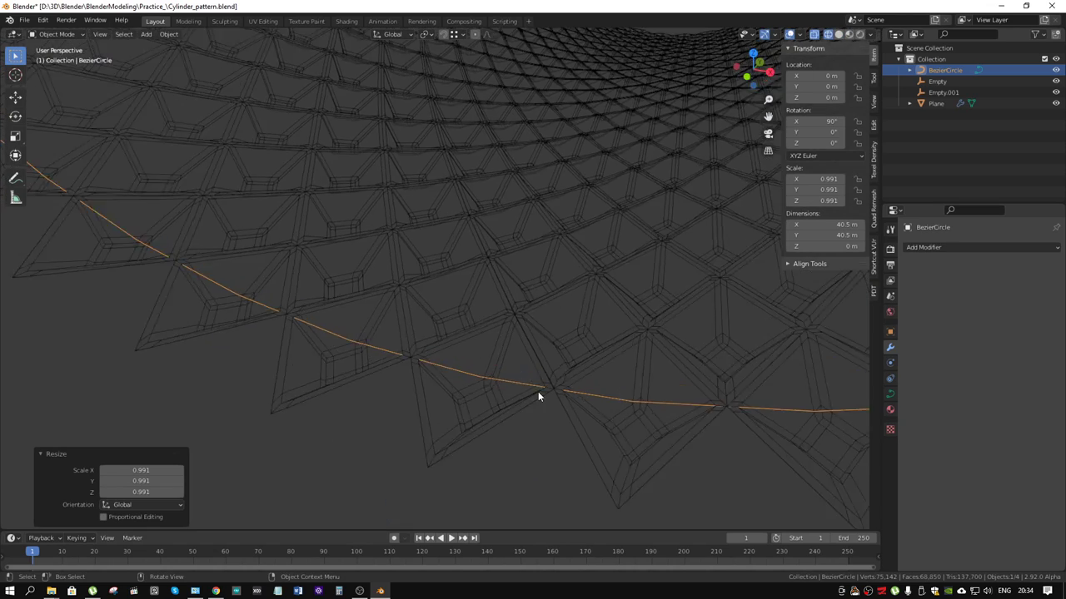
pyautogui.scroll(2, 586, 404)
pyautogui.scroll(2, 499, 363)
pyautogui.scroll(2, 499, 363)
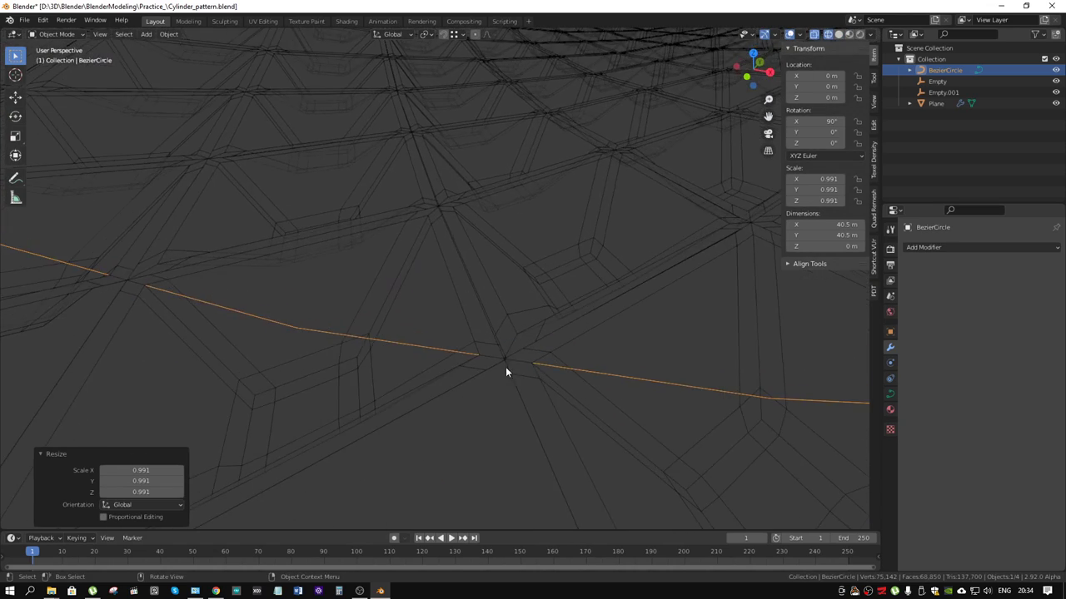
pyautogui.press('s')
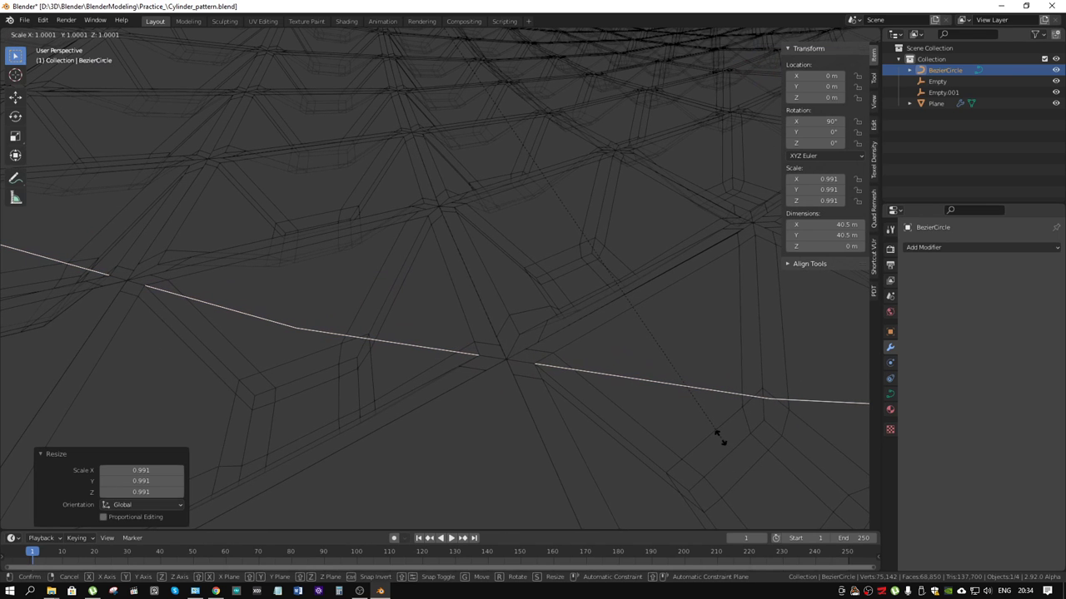
# Step: Select the Plane and set Array.001's merge distance to 0.05 m
pyautogui.click(717, 437)
pyautogui.click(581, 345)
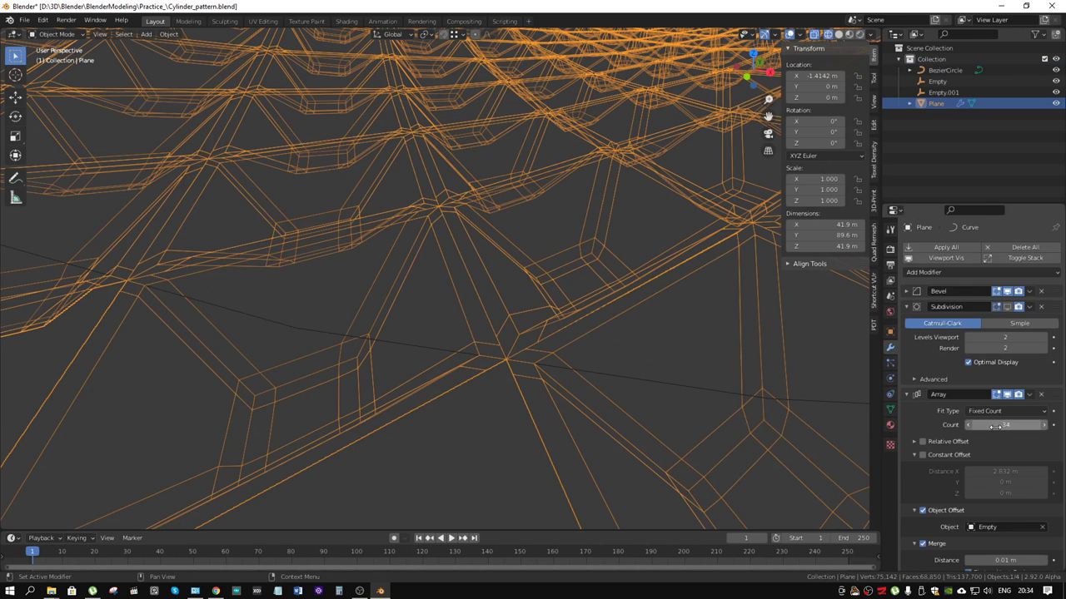
pyautogui.scroll(-3, 1004, 546)
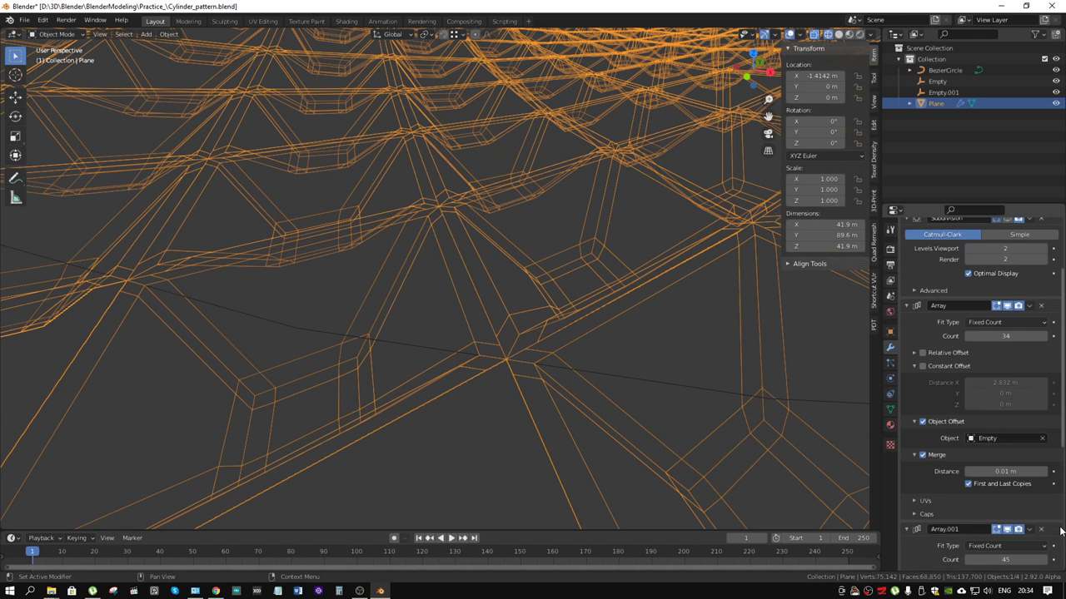
pyautogui.scroll(-4, 1062, 533)
pyautogui.scroll(-3, 1062, 494)
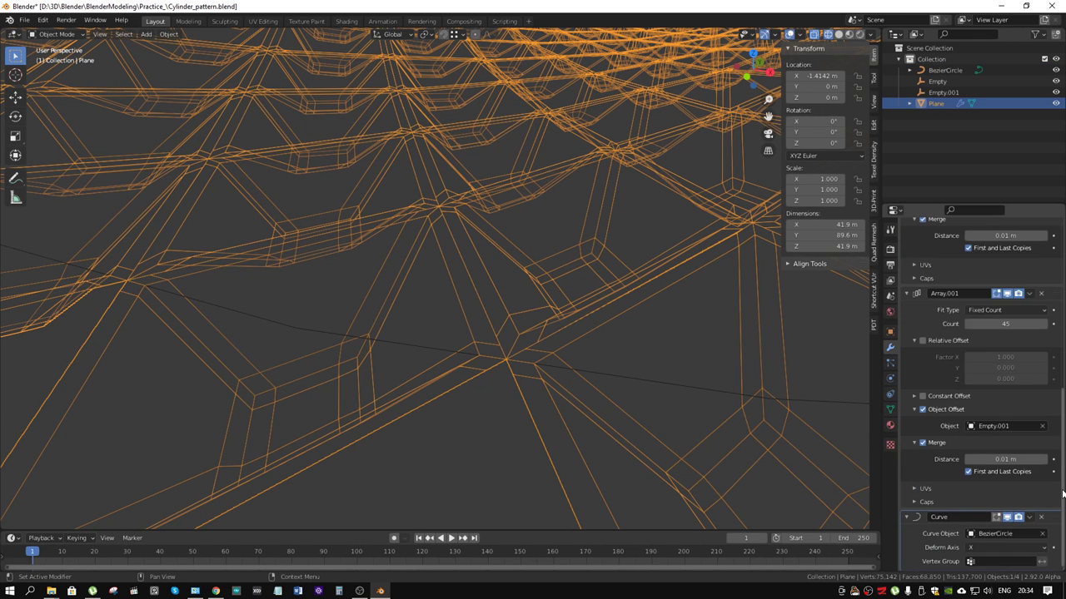
pyautogui.click(979, 458)
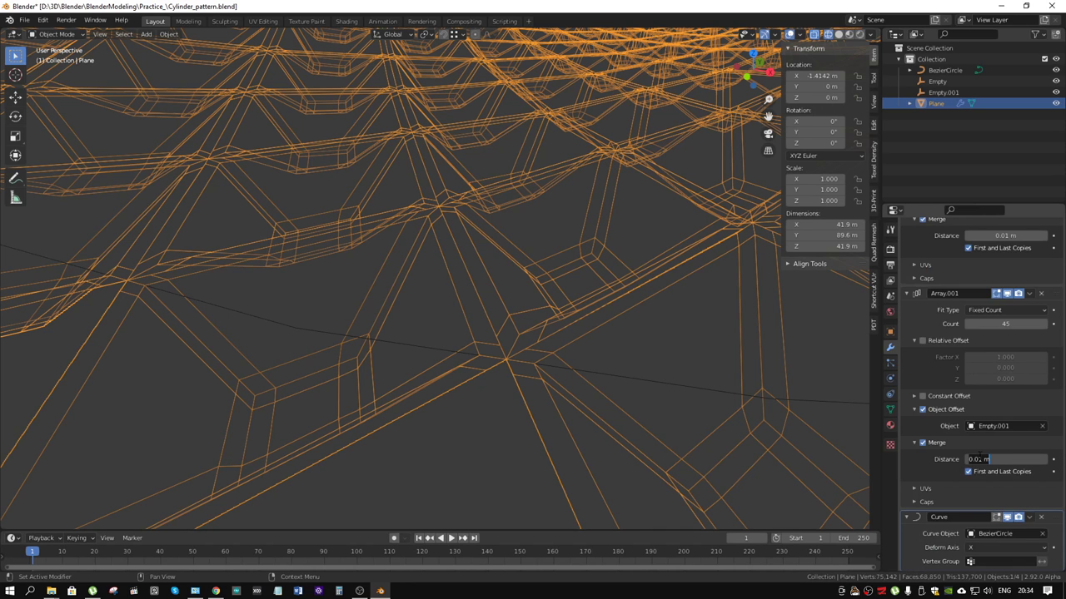
pyautogui.hotkey('ctrl', 'a')
# Step: Frame the Plane's mesh in Edit Mode, then return to Object Mode
pyautogui.moveTo(517, 372); pyautogui.dragTo(519, 368, button='middle')
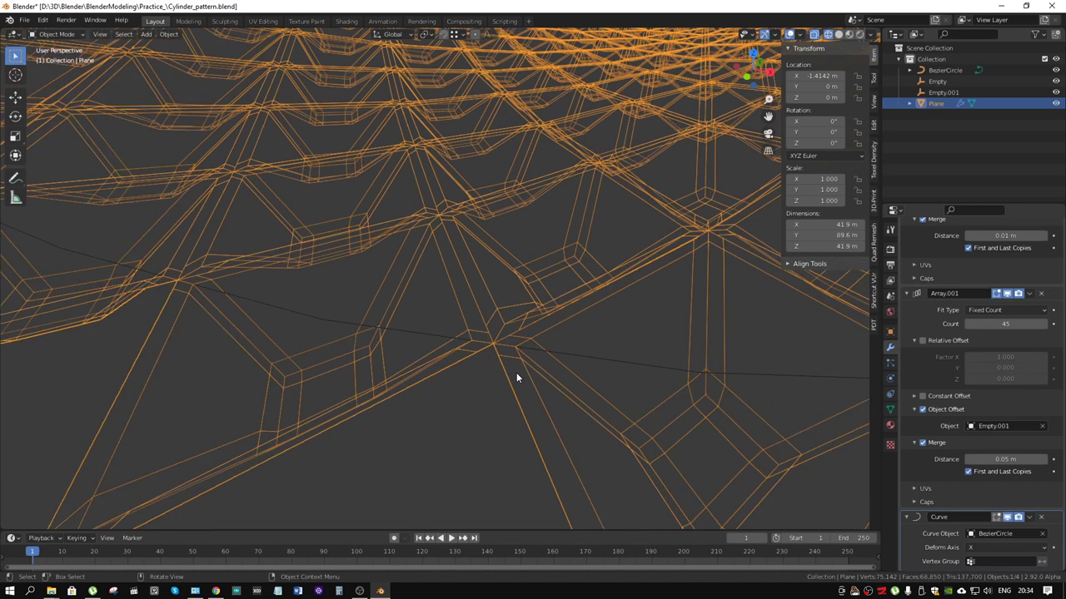
pyautogui.press('Tab')
pyautogui.press('KP_Decimal')
pyautogui.scroll(-5, 531, 359)
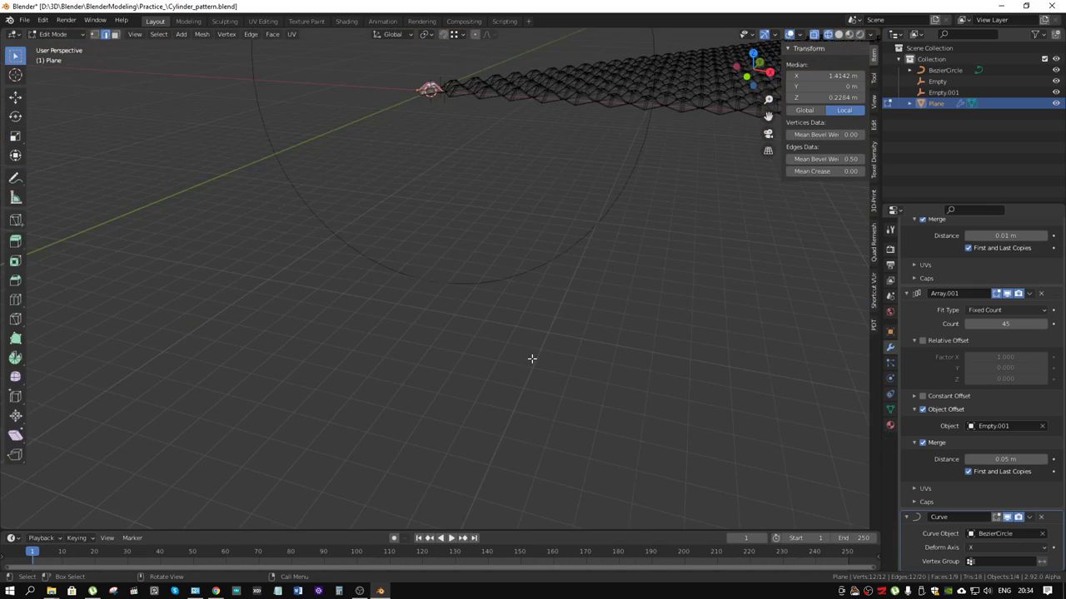
pyautogui.scroll(-3, 531, 358)
pyautogui.press('Tab')
# Step: Switch back to Solid shading, view the tiles up close, and bring up the File menu
pyautogui.moveTo(558, 279); pyautogui.dragTo(604, 227, button='middle')
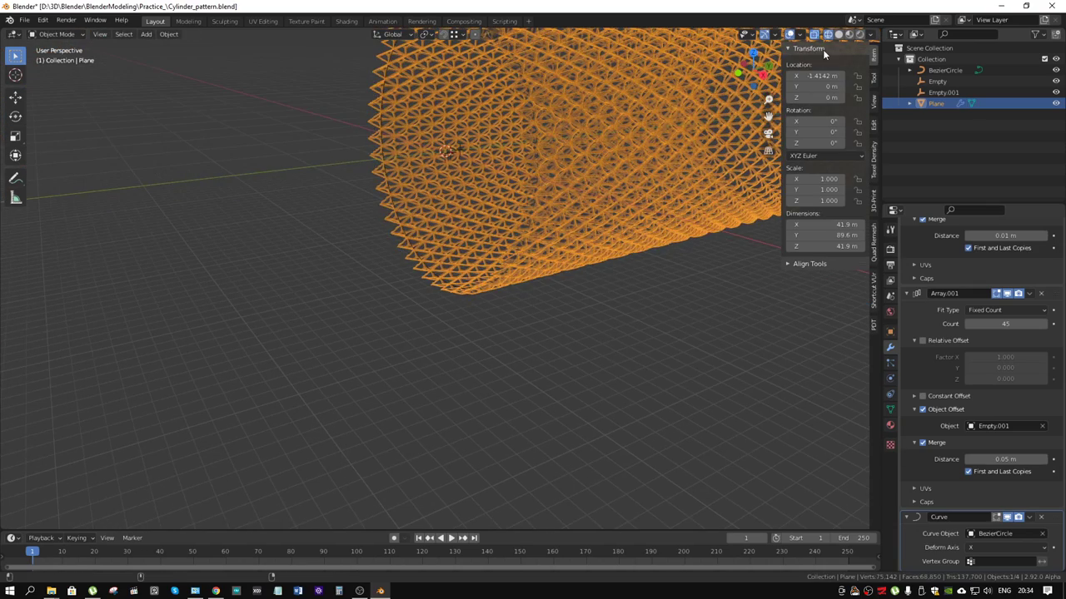
pyautogui.click(839, 35)
pyautogui.scroll(5, 392, 362)
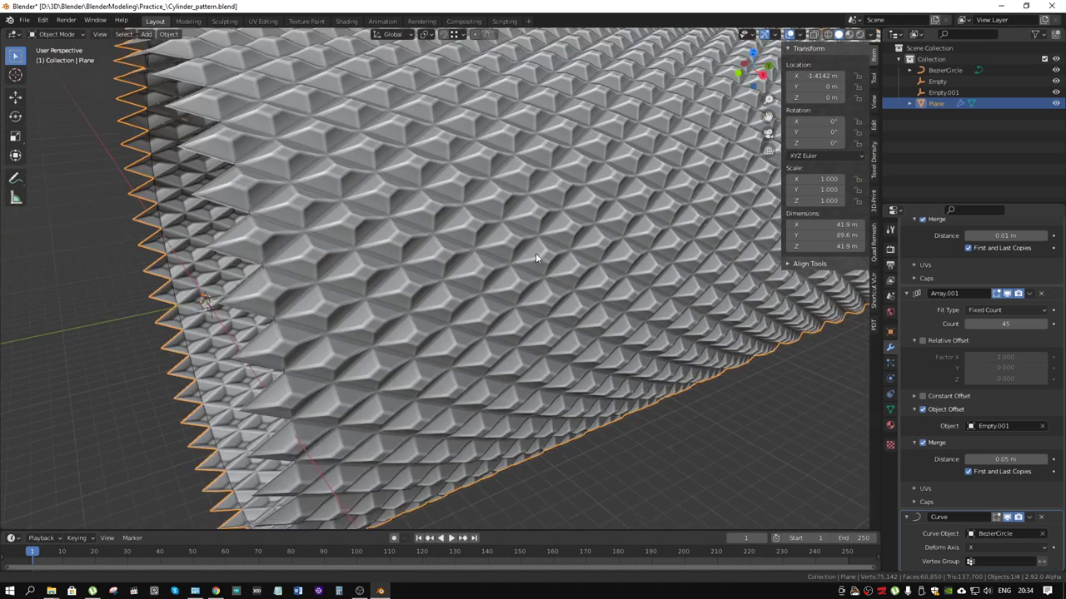
pyautogui.moveTo(391, 362); pyautogui.dragTo(525, 263, button='middle')
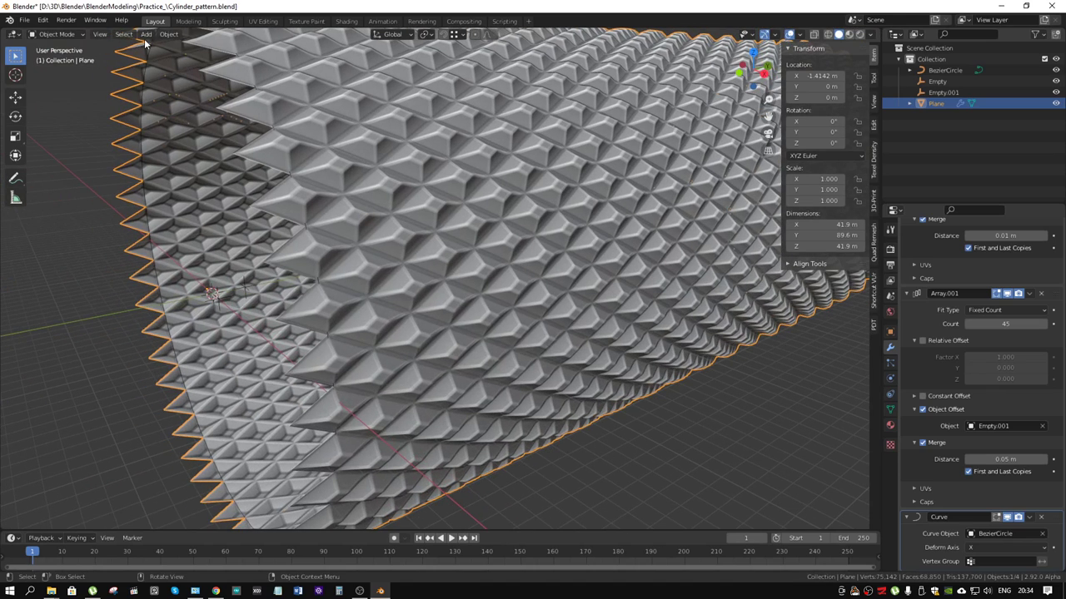
pyautogui.click(25, 20)
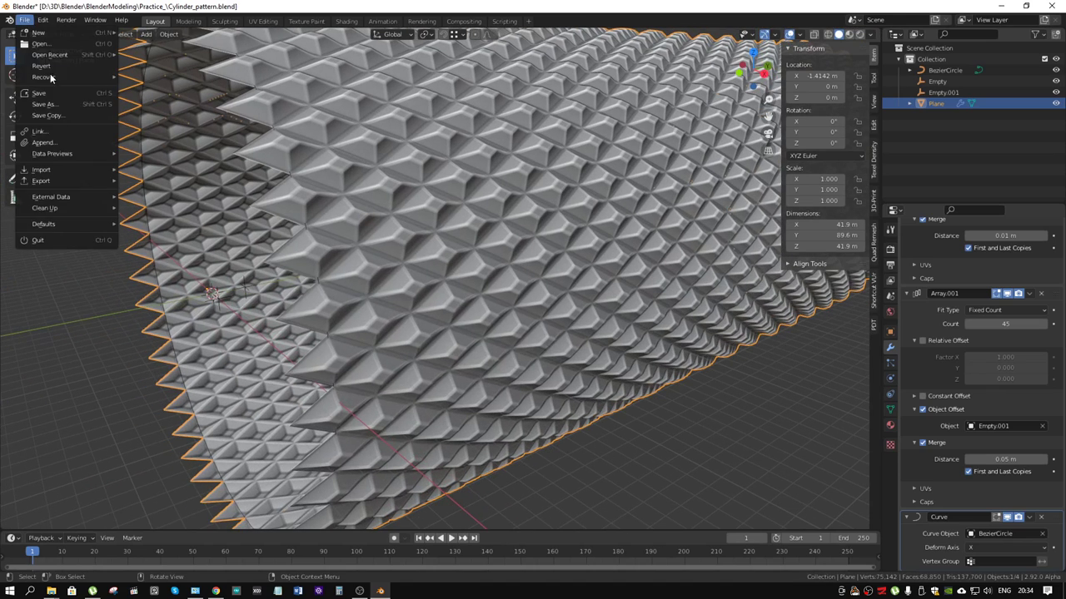
# Step: Save the scene as Cylinder_pattern_2.blend, then collapse the Array.001 panel
pyautogui.click(46, 104)
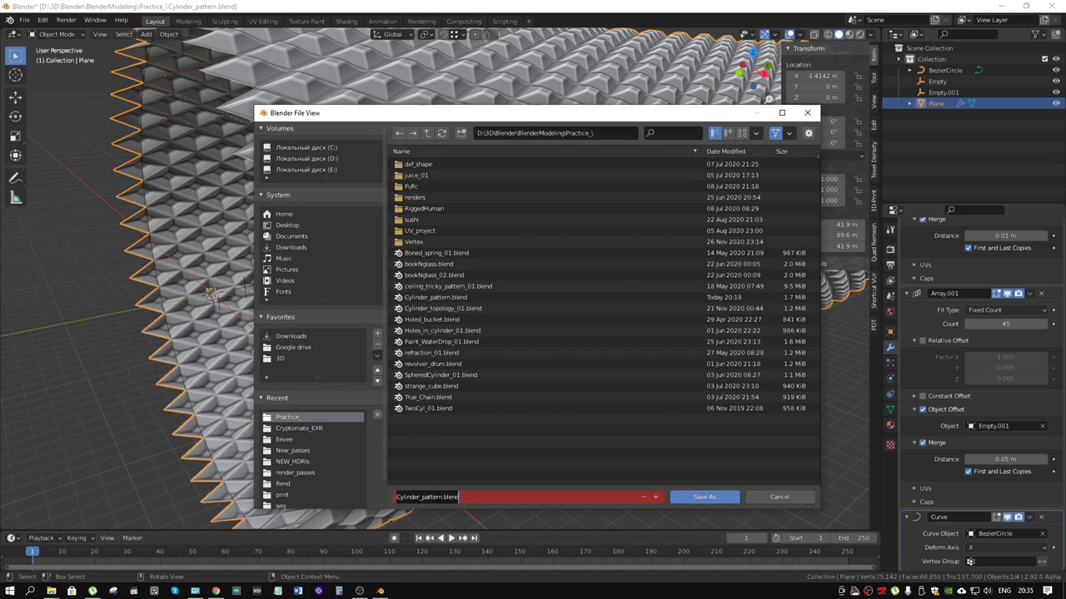
pyautogui.click(442, 497)
pyautogui.write('_2')
pyautogui.press('Return')
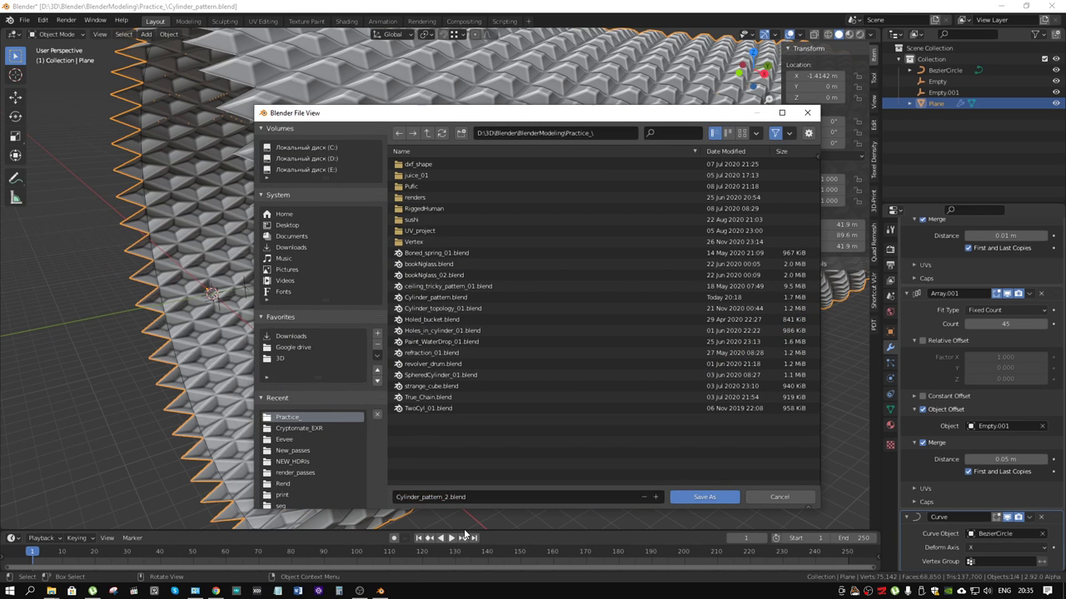
pyautogui.click(716, 498)
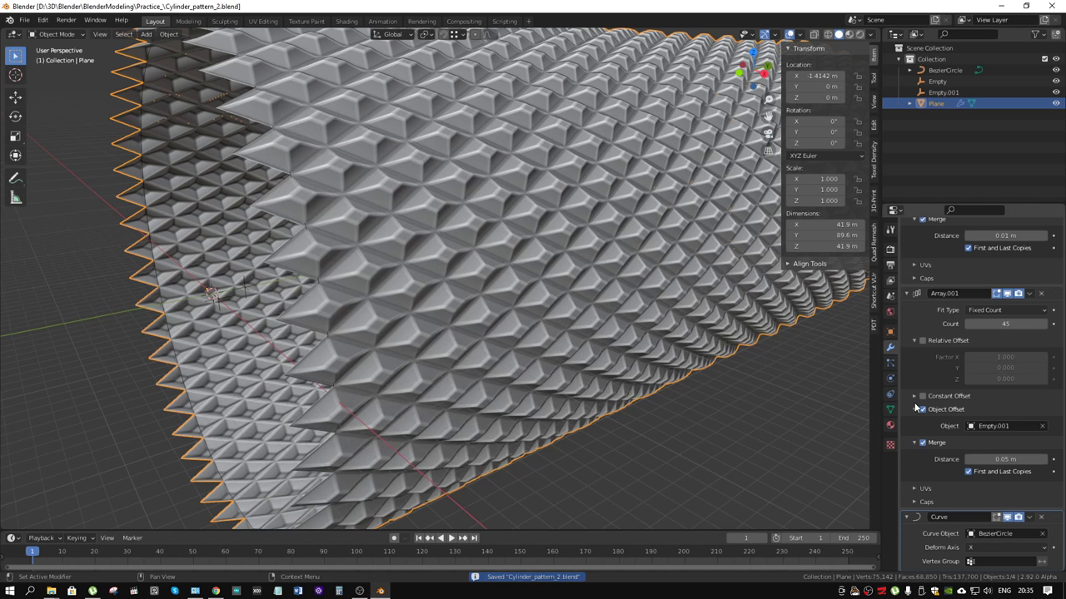
pyautogui.click(907, 292)
# Step: Collapse the first Array and Curve panels and move Subdivision to the bottom of the stack
pyautogui.click(906, 277)
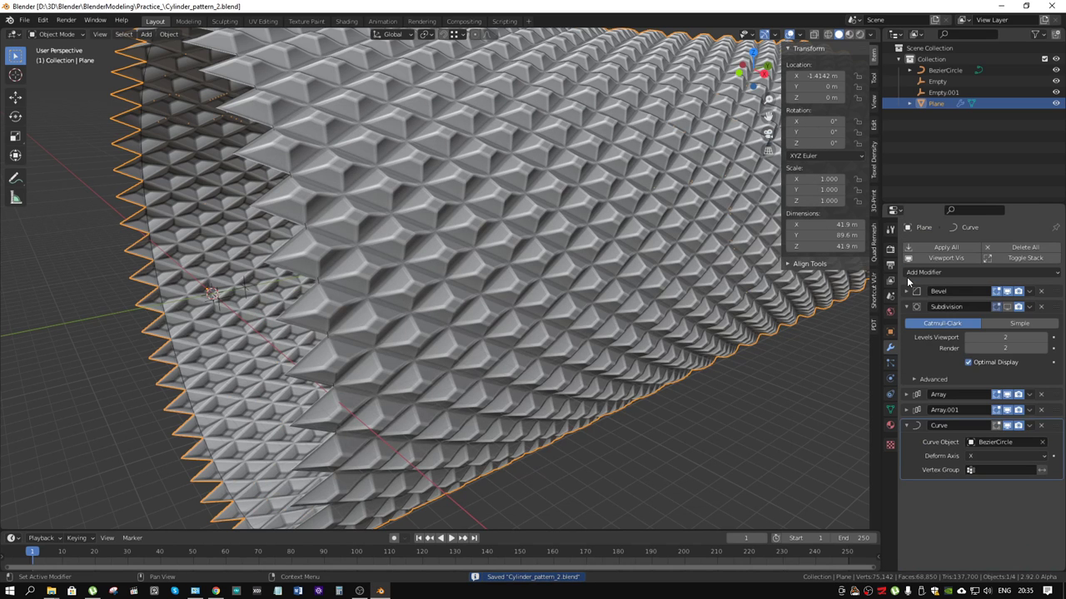
pyautogui.click(907, 426)
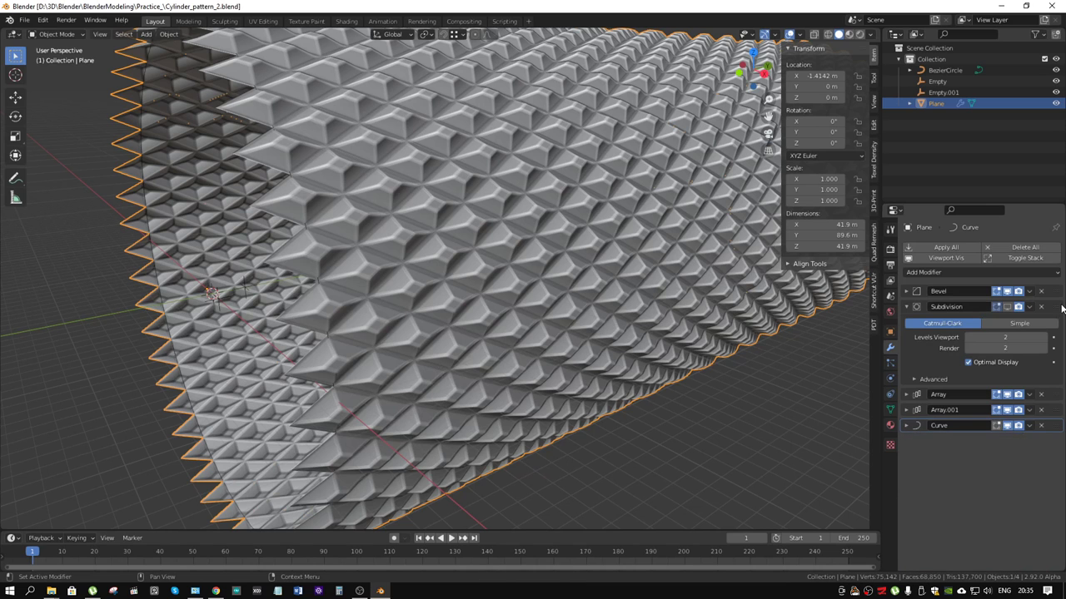
pyautogui.moveTo(1062, 308); pyautogui.dragTo(1057, 366)
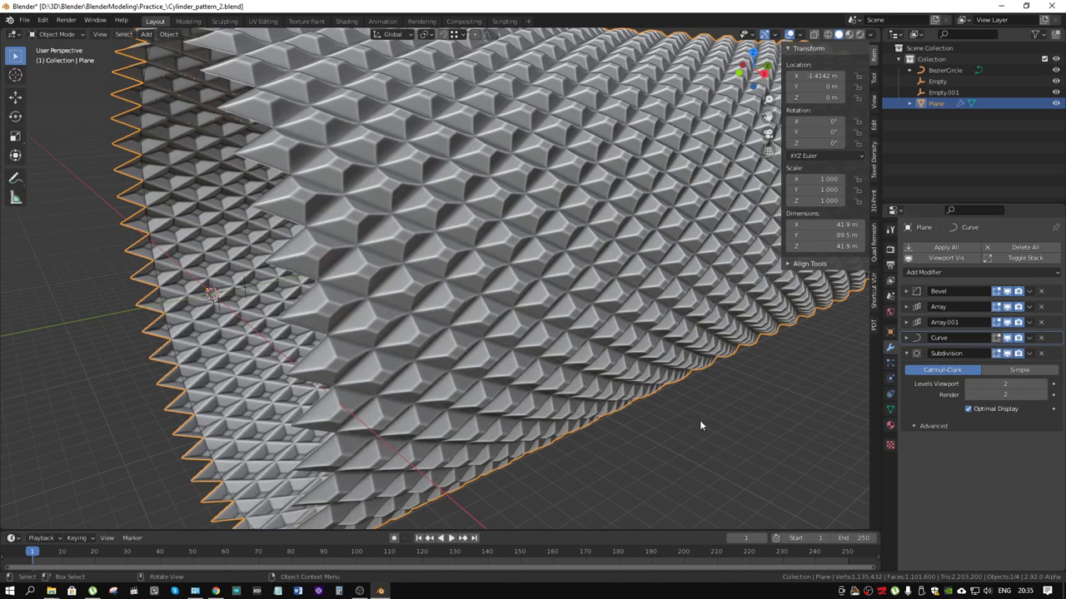
# Step: Check the object context menu and the Plane's mesh data settings, then return to modifiers
pyautogui.moveTo(699, 420)
pyautogui.mouseDown(button='middle')
pyautogui.moveTo(673, 391)
pyautogui.moveTo(721, 359)
pyautogui.moveTo(739, 361)
pyautogui.moveTo(726, 323)
pyautogui.moveTo(735, 267)
pyautogui.moveTo(796, 280)
pyautogui.moveTo(844, 323)
pyautogui.moveTo(751, 384)
pyautogui.moveTo(562, 325)
pyautogui.moveTo(462, 322)
pyautogui.moveTo(549, 286)
pyautogui.mouseUp(button='middle')
pyautogui.scroll(5, 475, 313)
pyautogui.rightClick(549, 214)
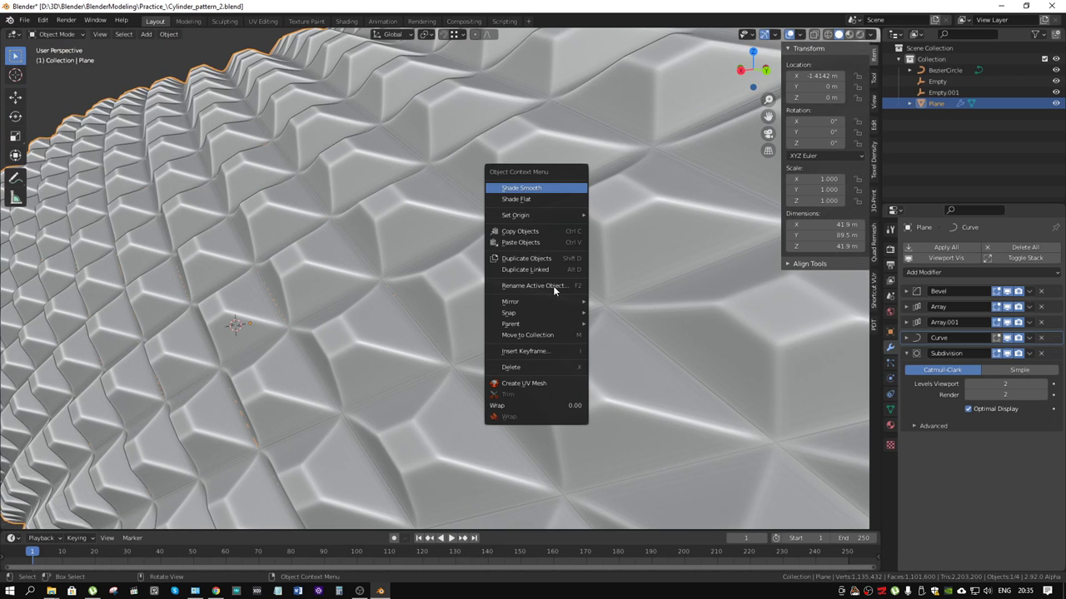
pyautogui.press('Escape')
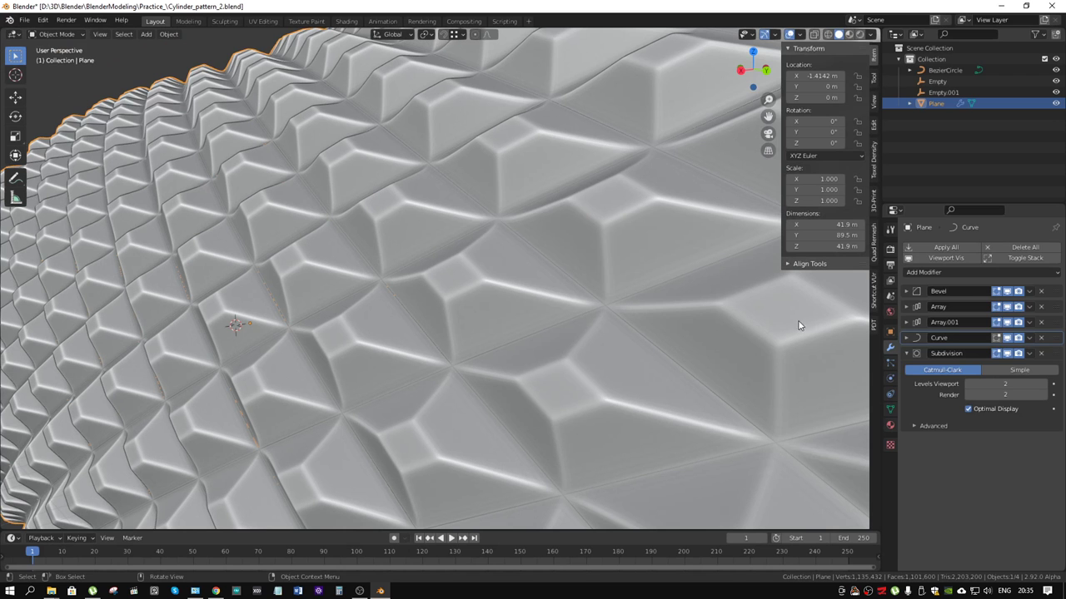
pyautogui.click(891, 410)
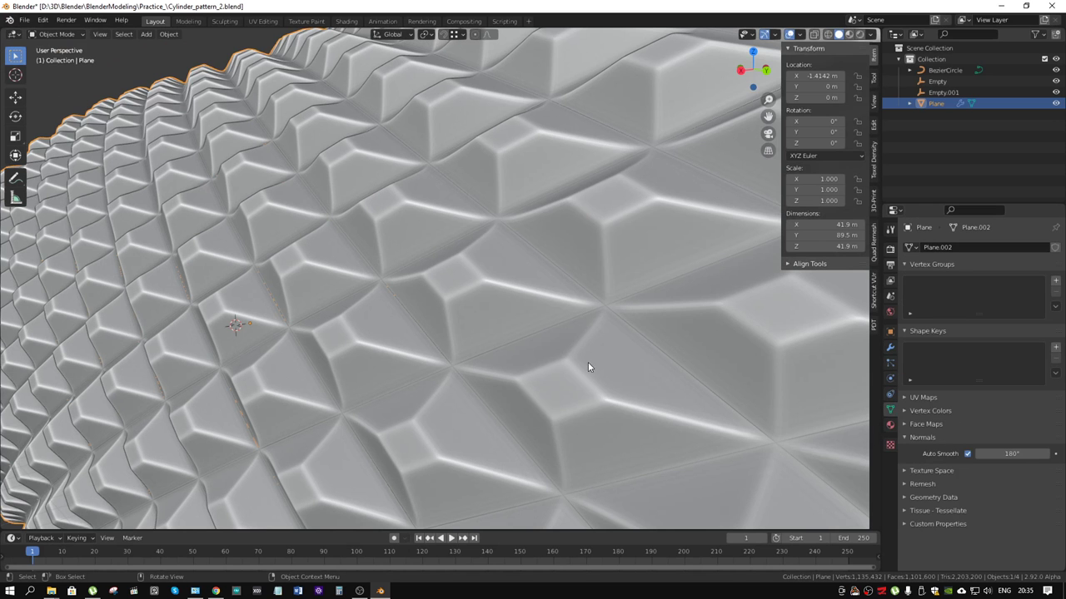
pyautogui.scroll(-5, 587, 366)
pyautogui.scroll(3, 584, 365)
pyautogui.scroll(5, 583, 365)
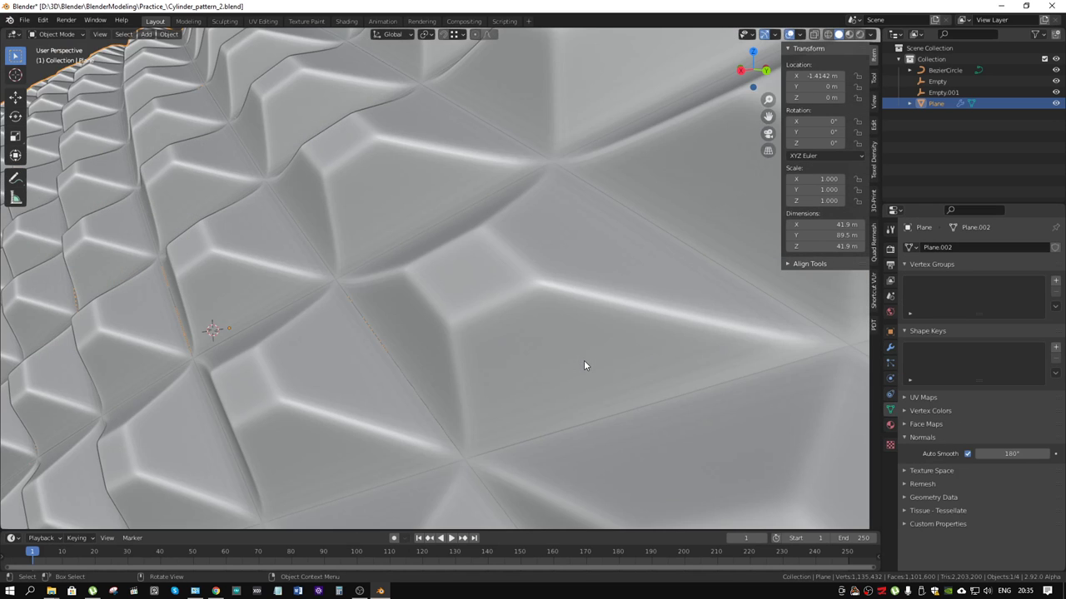
pyautogui.scroll(-5, 583, 365)
pyautogui.click(890, 348)
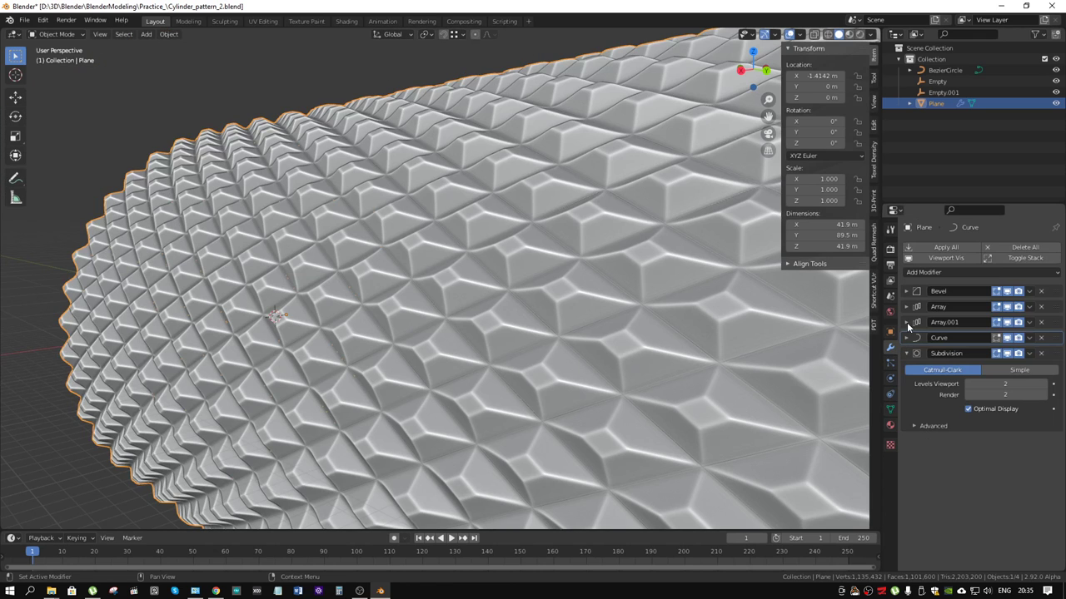
# Step: Inspect the cylinder's inner surface and switch the viewport to Wireframe
pyautogui.moveTo(604, 271)
pyautogui.mouseDown(button='middle')
pyautogui.moveTo(632, 299)
pyautogui.moveTo(557, 276)
pyautogui.mouseUp(button='middle')
pyautogui.scroll(2, 538, 276)
pyautogui.scroll(3, 538, 277)
pyautogui.scroll(-4, 557, 275)
pyautogui.moveTo(636, 263); pyautogui.dragTo(682, 266, button='middle')
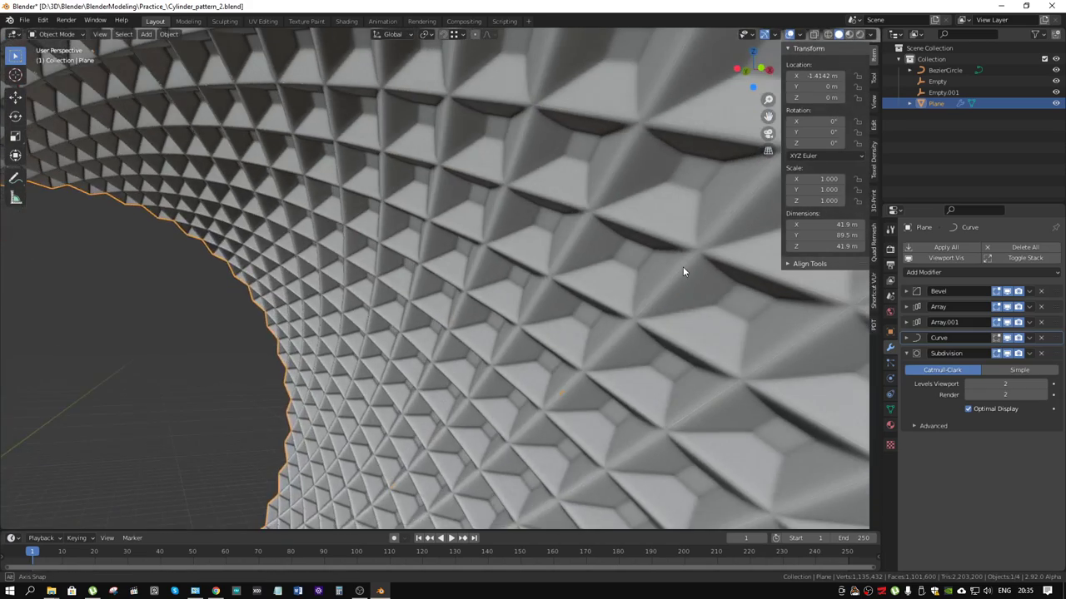
pyautogui.scroll(3, 683, 271)
pyautogui.keyDown('shift'); pyautogui.moveTo(585, 292); pyautogui.dragTo(804, 67, button='middle'); pyautogui.keyUp('shift')
pyautogui.click(828, 34)
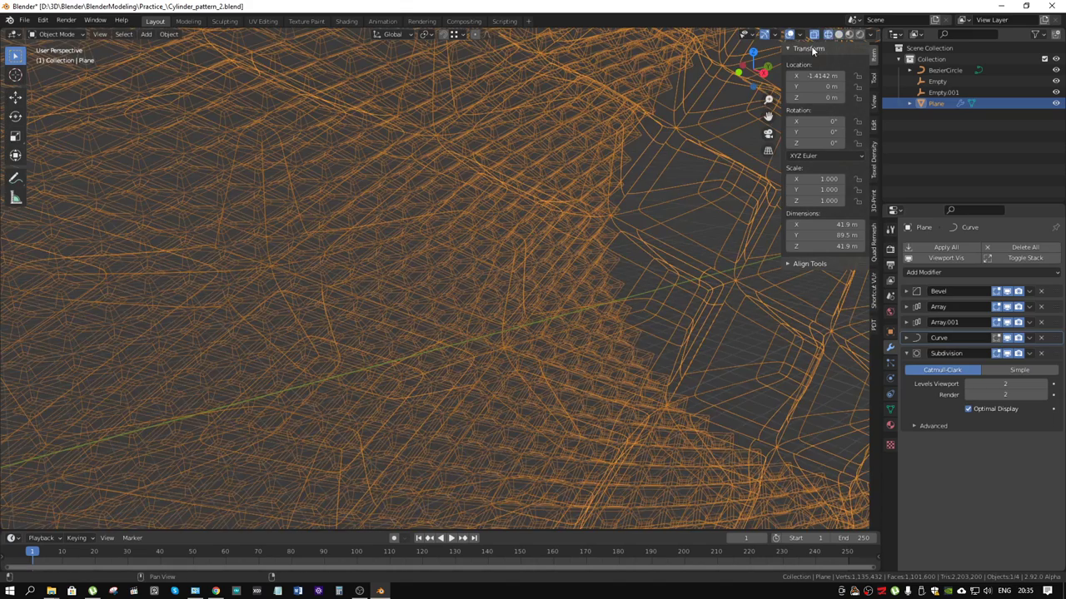
# Step: Disable the Subdivision modifier in the viewport and orbit the simplified wireframe mesh
pyautogui.moveTo(571, 199); pyautogui.dragTo(582, 211, button='middle')
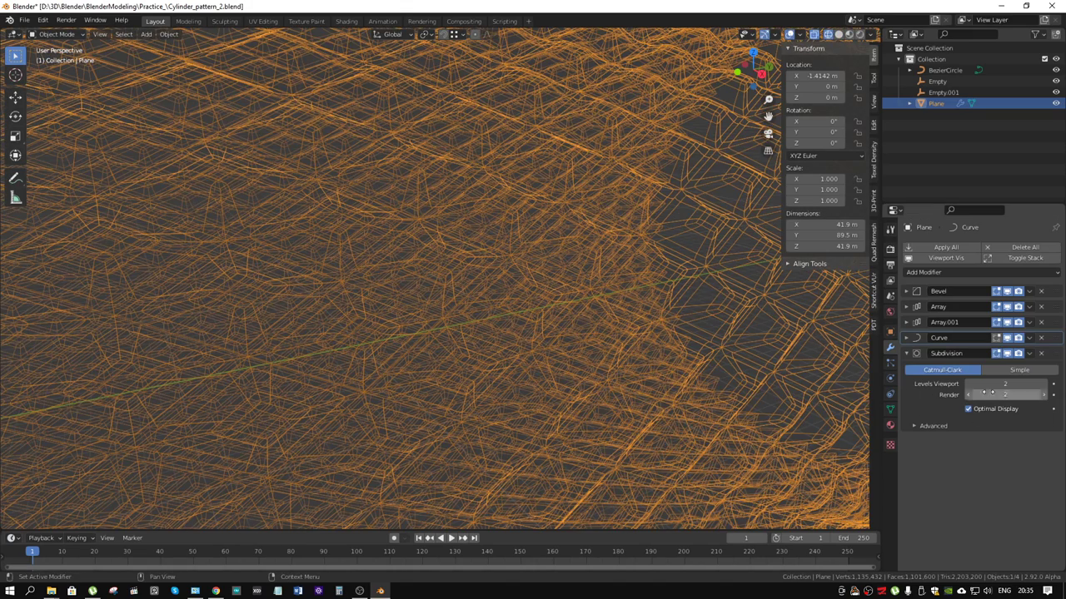
pyautogui.click(1008, 354)
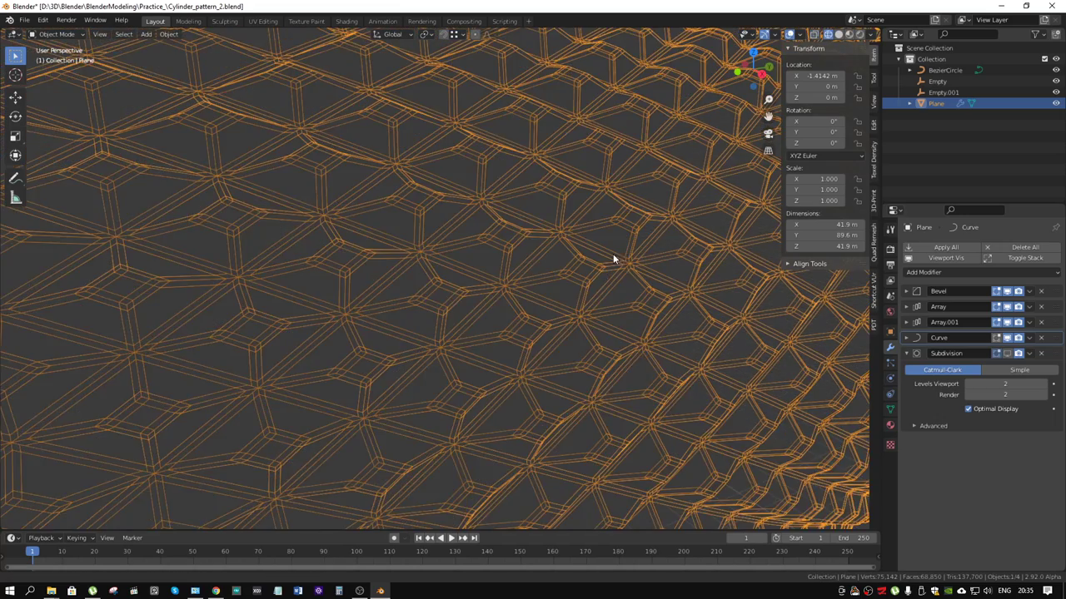
pyautogui.moveTo(613, 258)
pyautogui.mouseDown(button='middle')
pyautogui.moveTo(476, 302)
pyautogui.moveTo(408, 302)
pyautogui.mouseUp(button='middle')
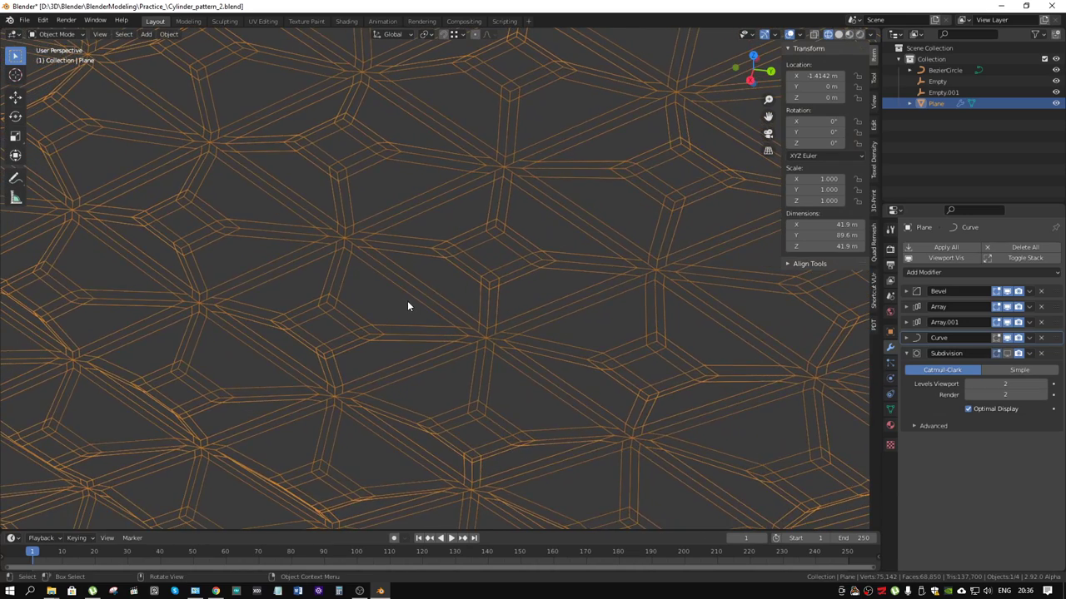
pyautogui.scroll(-5, 407, 301)
pyautogui.scroll(-3, 606, 338)
pyautogui.moveTo(606, 338); pyautogui.dragTo(471, 323, button='middle')
# Step: Enter Edit Mode and zoom onto the base diamond at the origin in Top view
pyautogui.press('Tab')
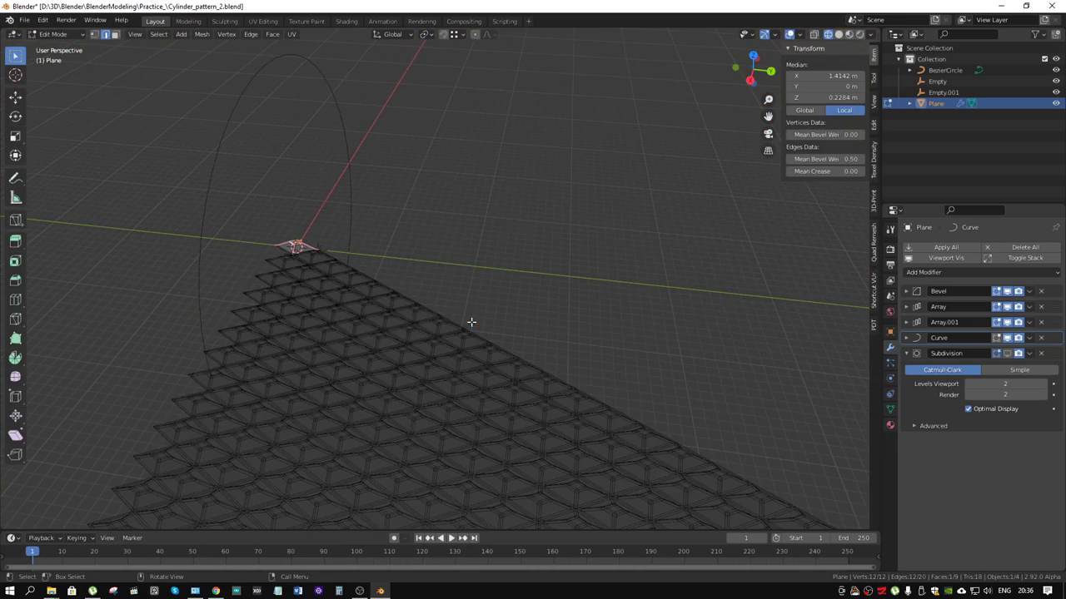
pyautogui.press('KP_7')
pyautogui.scroll(4, 295, 323)
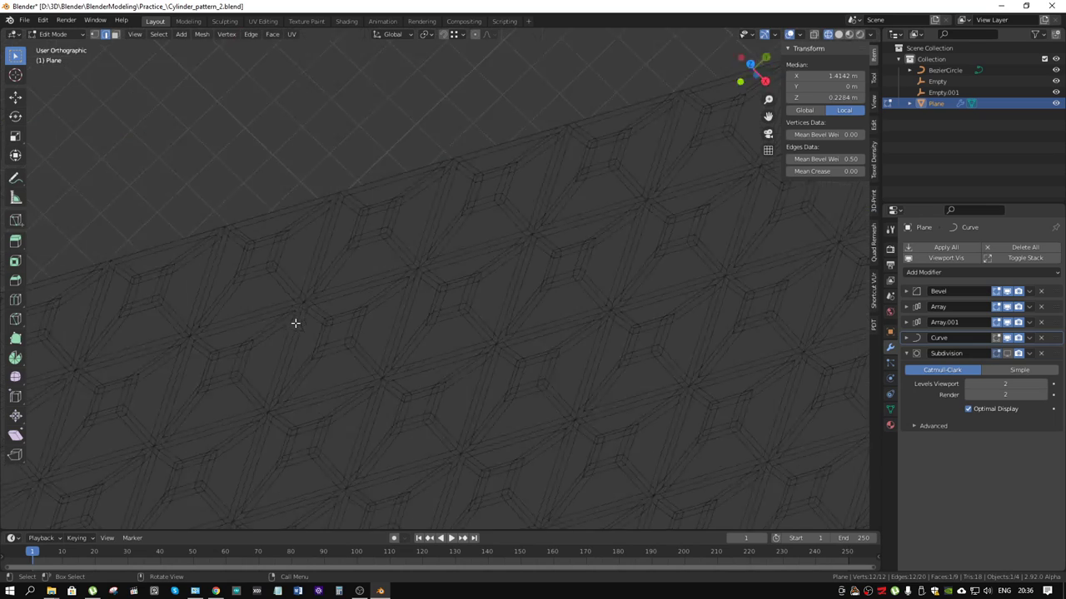
pyautogui.scroll(-5, 296, 325)
pyautogui.keyDown('shift'); pyautogui.moveTo(322, 333); pyautogui.dragTo(424, 247, button='middle'); pyautogui.keyUp('shift')
pyautogui.scroll(5, 386, 255)
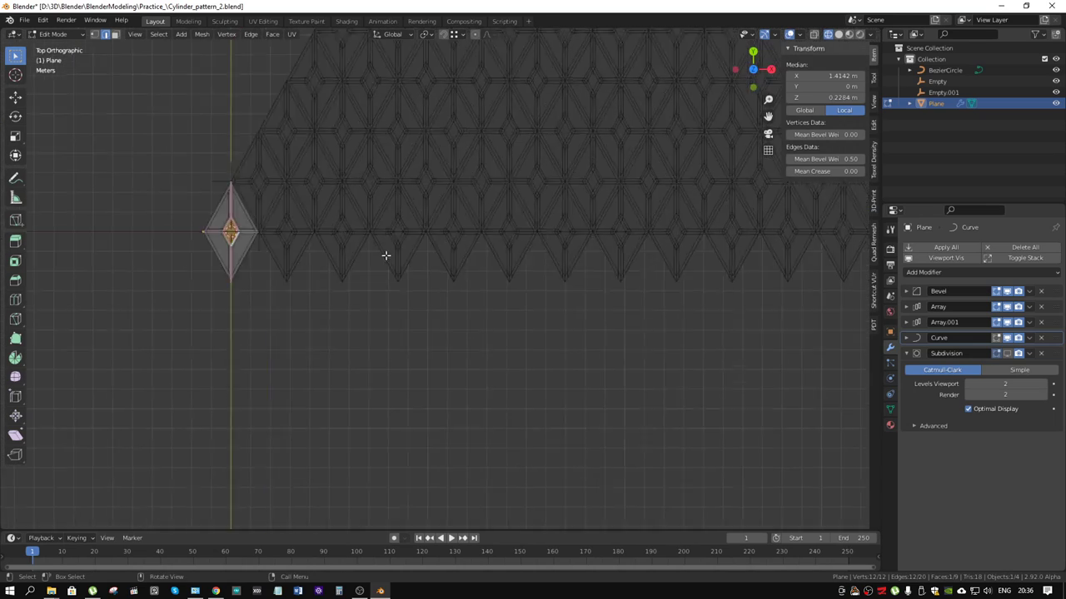
pyautogui.scroll(2, 385, 255)
pyautogui.scroll(4, 607, 264)
pyautogui.scroll(1, 471, 278)
pyautogui.keyDown('shift'); pyautogui.moveTo(455, 189); pyautogui.dragTo(551, 413, button='middle'); pyautogui.keyUp('shift')
pyautogui.scroll(4, 551, 413)
pyautogui.scroll(-3, 544, 397)
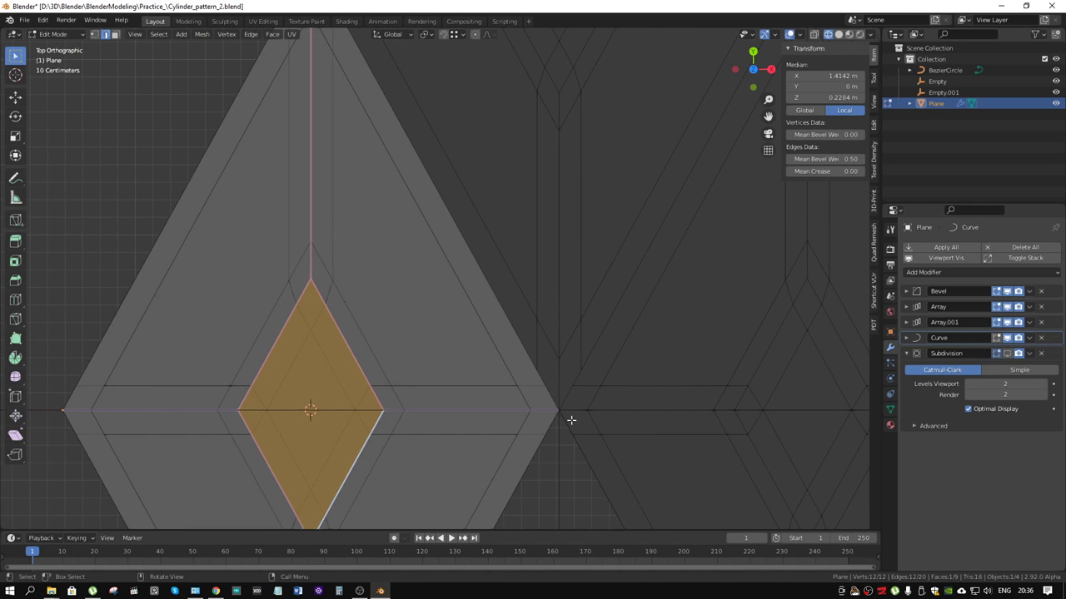
# Step: Select the diamond's right tip vertex, then return to Object Mode and open the Bevel modifier menu
pyautogui.press('1')
pyautogui.click(546, 384)
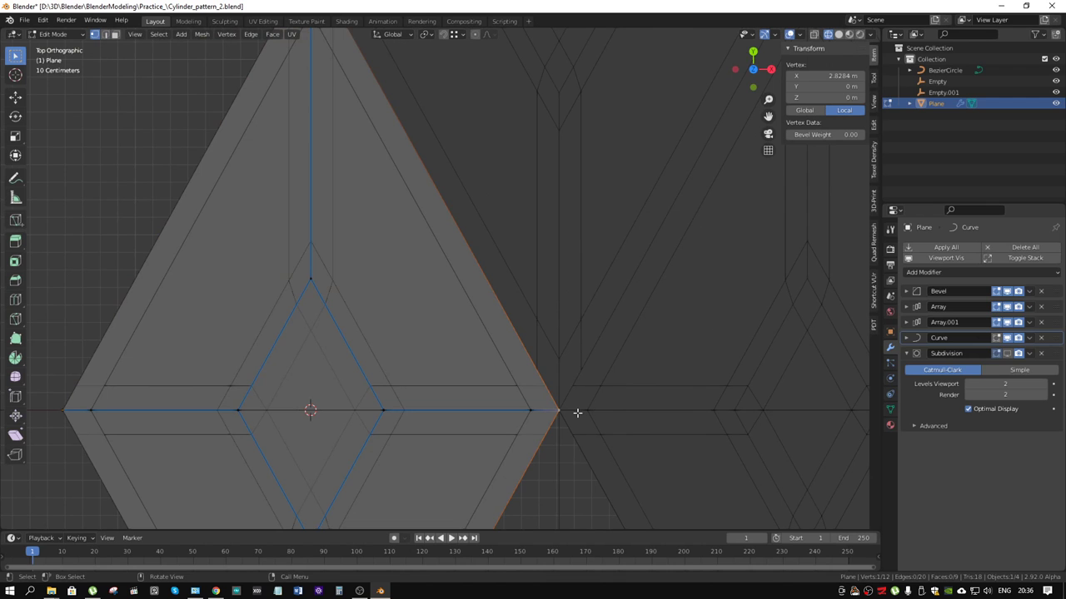
pyautogui.keyDown('shift'); pyautogui.scroll(2, 533, 374); pyautogui.keyUp('shift')
pyautogui.keyDown('shift'); pyautogui.scroll(3, 496, 339); pyautogui.keyUp('shift')
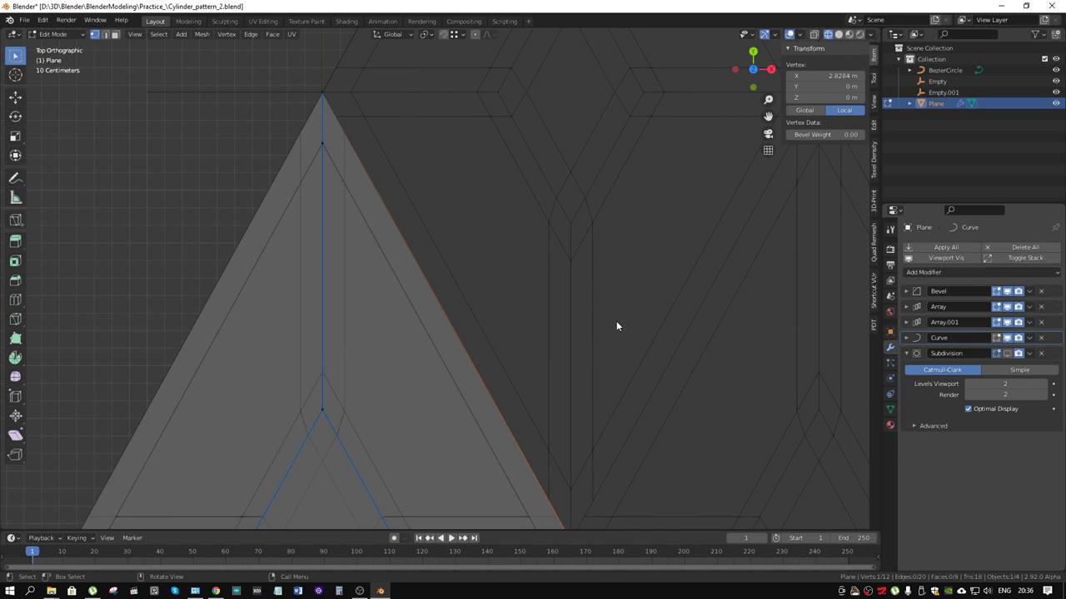
pyautogui.press('Tab')
pyautogui.click(1029, 291)
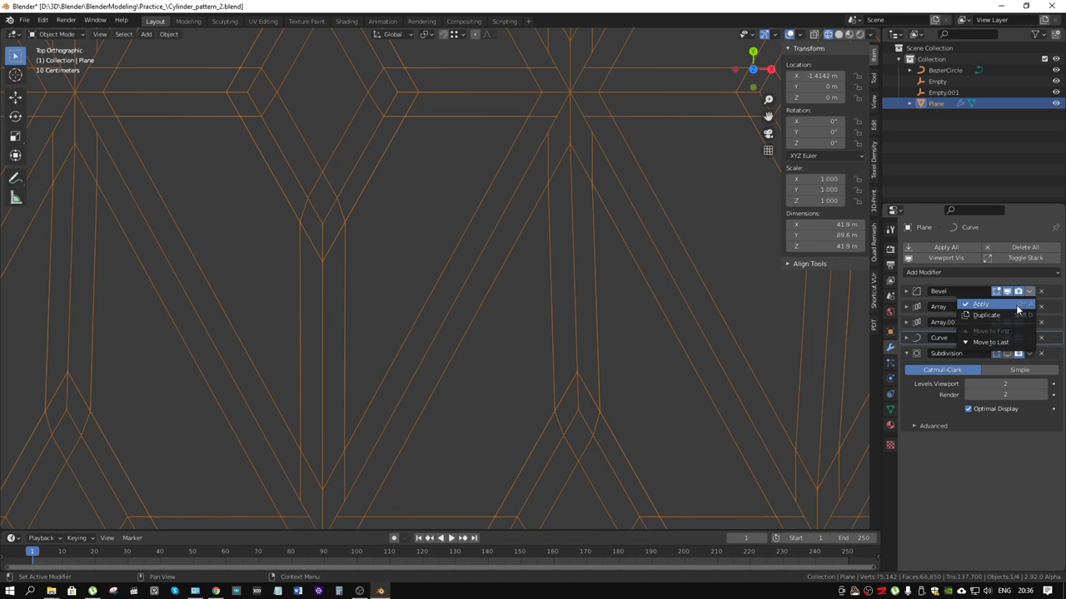
# Step: Apply the Bevel modifier, then vertex-slide the vertex above the right tip by factor 0.044
pyautogui.click(1016, 305)
pyautogui.press('Tab')
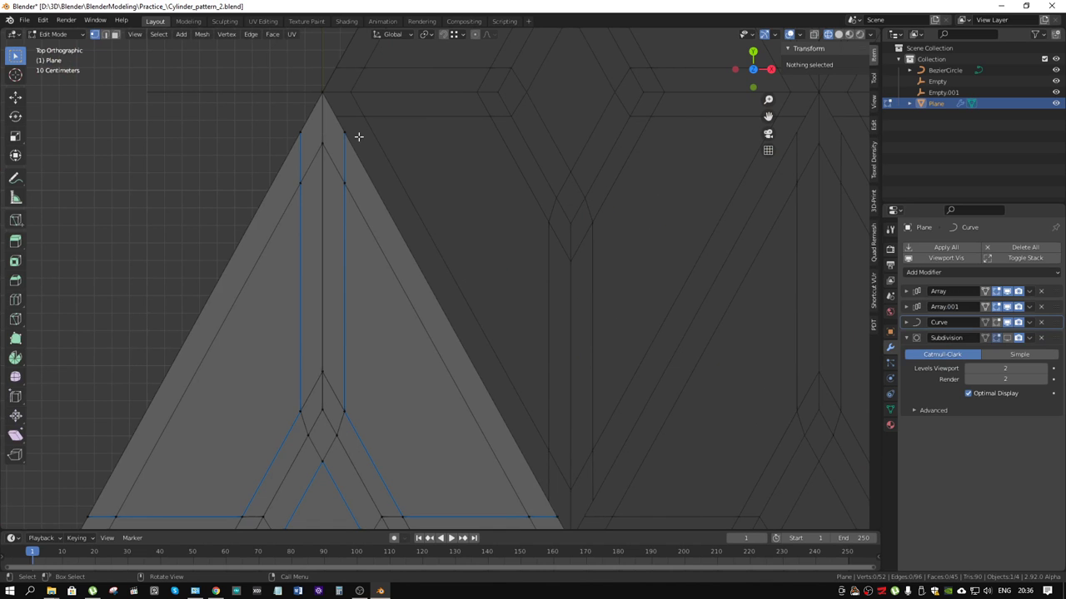
pyautogui.keyDown('shift'); pyautogui.moveTo(607, 464); pyautogui.dragTo(538, 353, button='middle'); pyautogui.keyUp('shift')
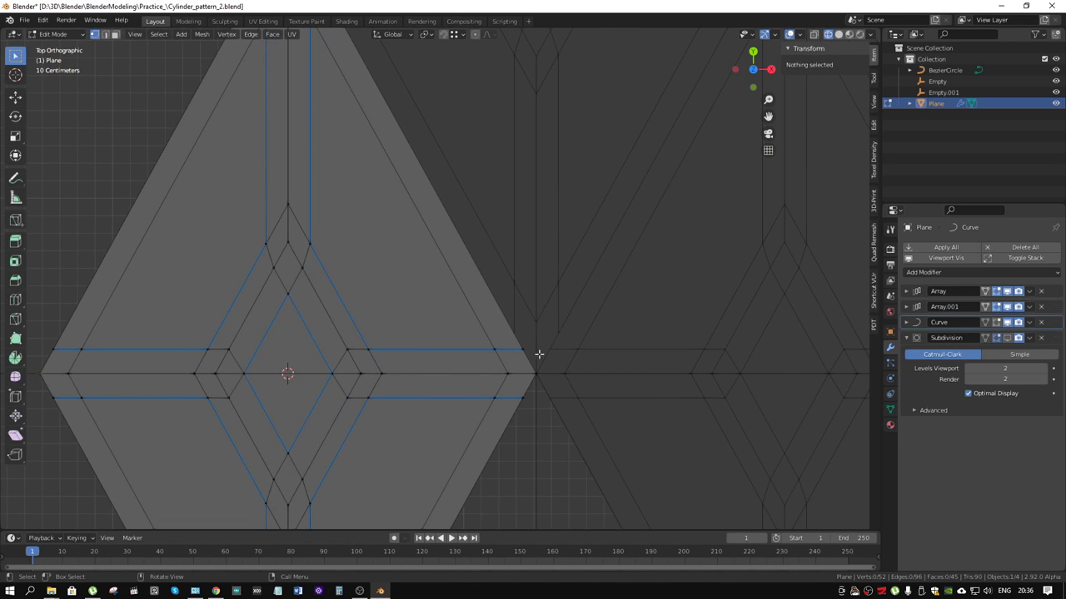
pyautogui.click(522, 346)
pyautogui.keyDown('shift'); pyautogui.moveTo(614, 392); pyautogui.dragTo(575, 316, button='middle'); pyautogui.keyUp('shift')
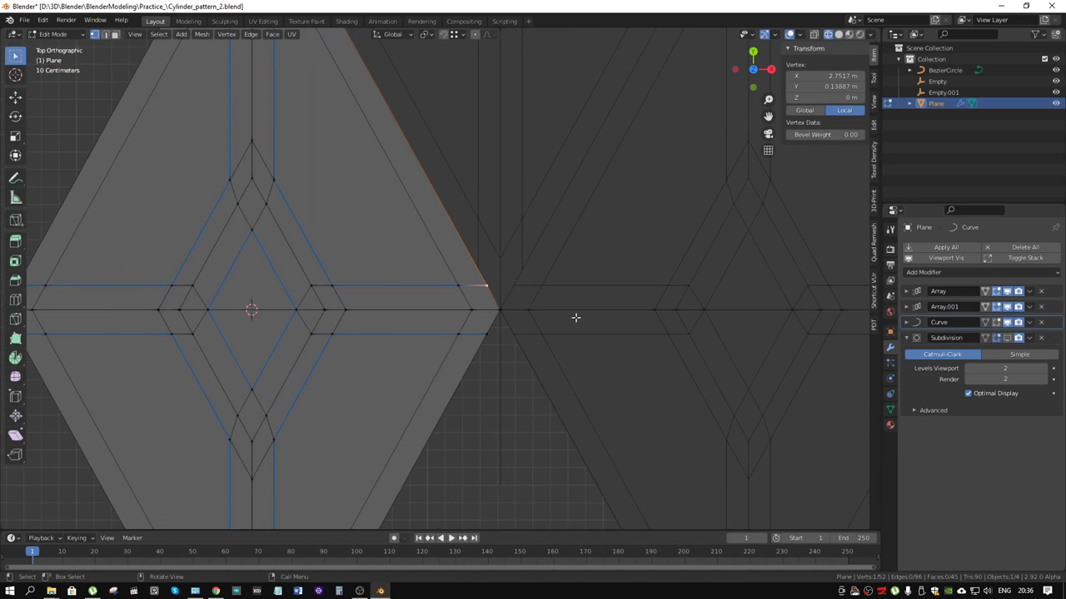
pyautogui.scroll(1, 576, 321)
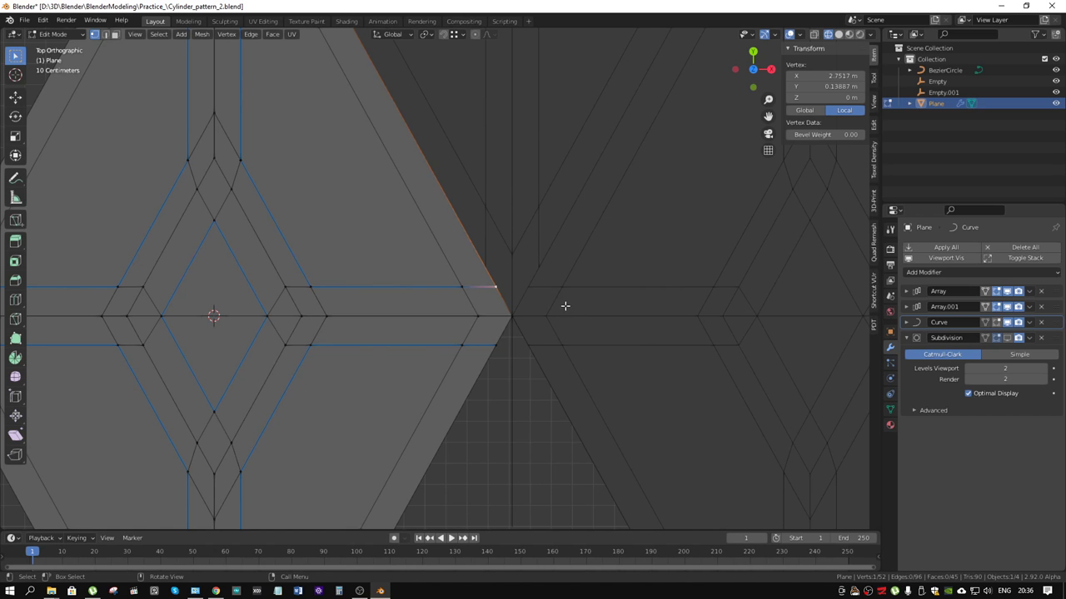
pyautogui.scroll(3, 559, 307)
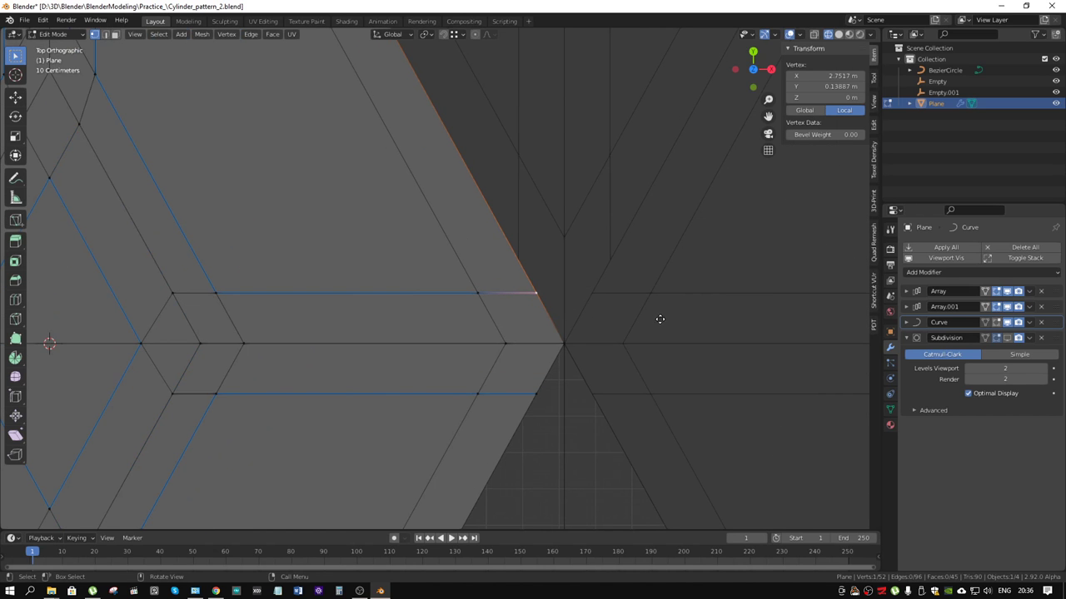
pyautogui.hotkey('shift', 'v')
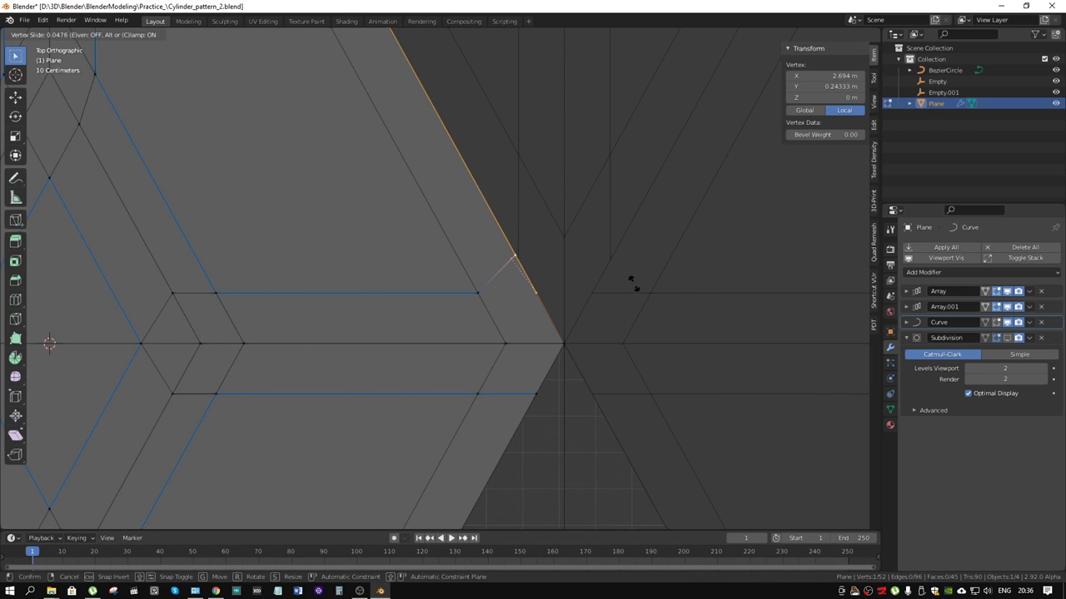
pyautogui.click(633, 287)
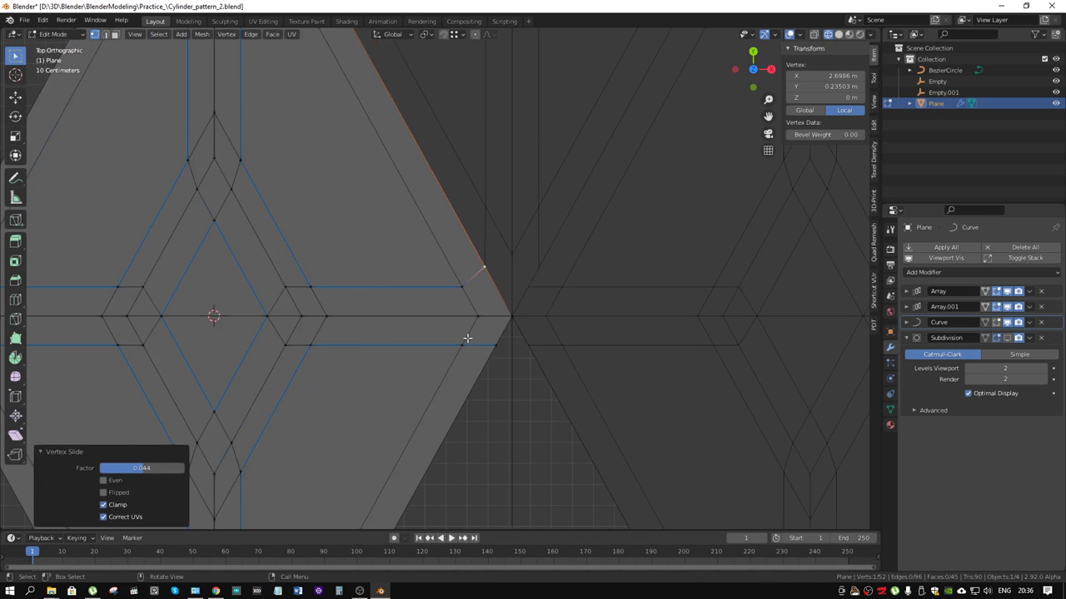
# Step: Knife a vertical cut and a horizontal cut through the inner diamond
pyautogui.scroll(-3, 468, 338)
pyautogui.moveTo(500, 356)
pyautogui.keyDown('shift'); pyautogui.mouseDown(button='middle')
pyautogui.moveTo(666, 325)
pyautogui.moveTo(655, 402)
pyautogui.mouseUp(button='middle'); pyautogui.keyUp('shift')
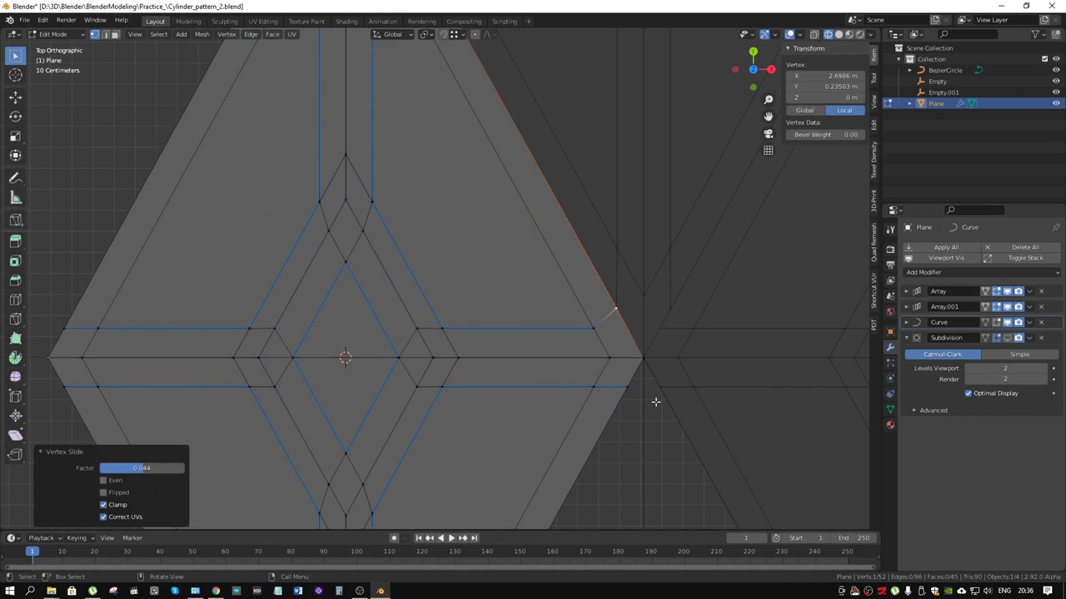
pyautogui.scroll(-4, 443, 323)
pyautogui.scroll(3, 426, 321)
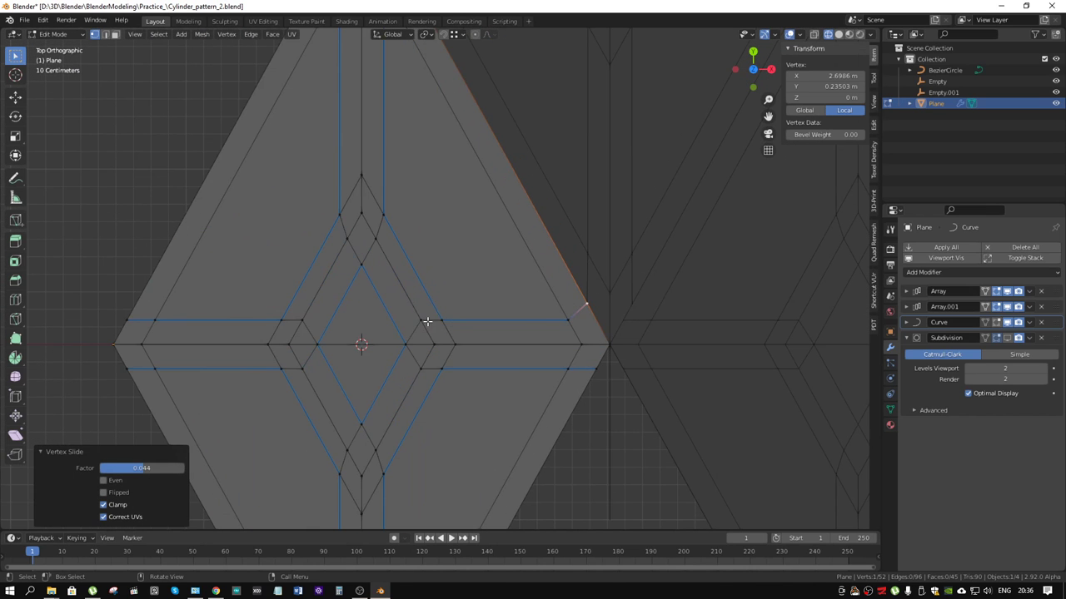
pyautogui.press('k')
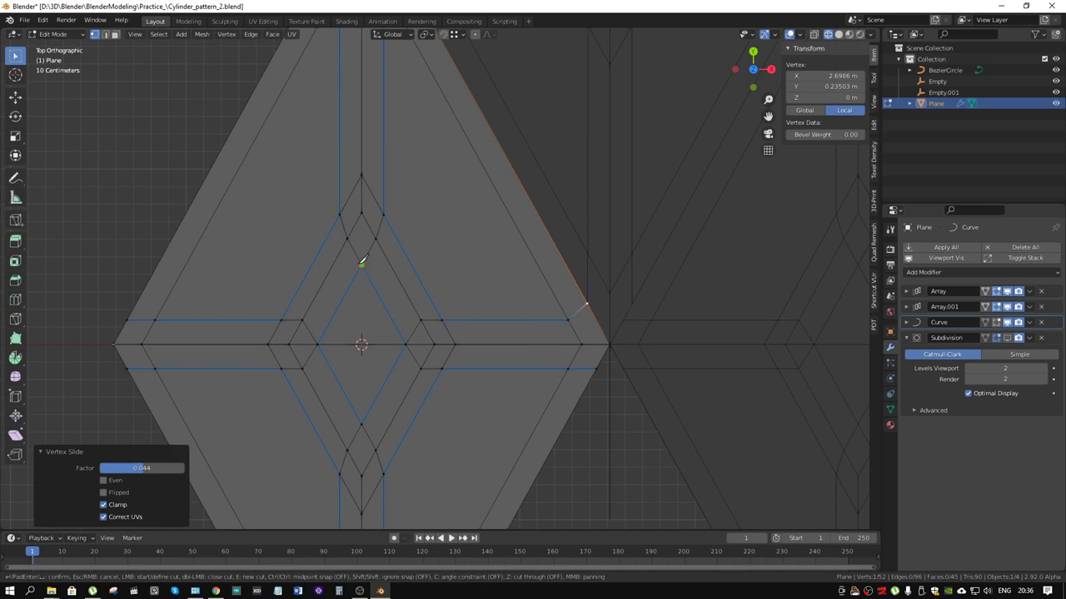
pyautogui.click(360, 425)
pyautogui.press('Return')
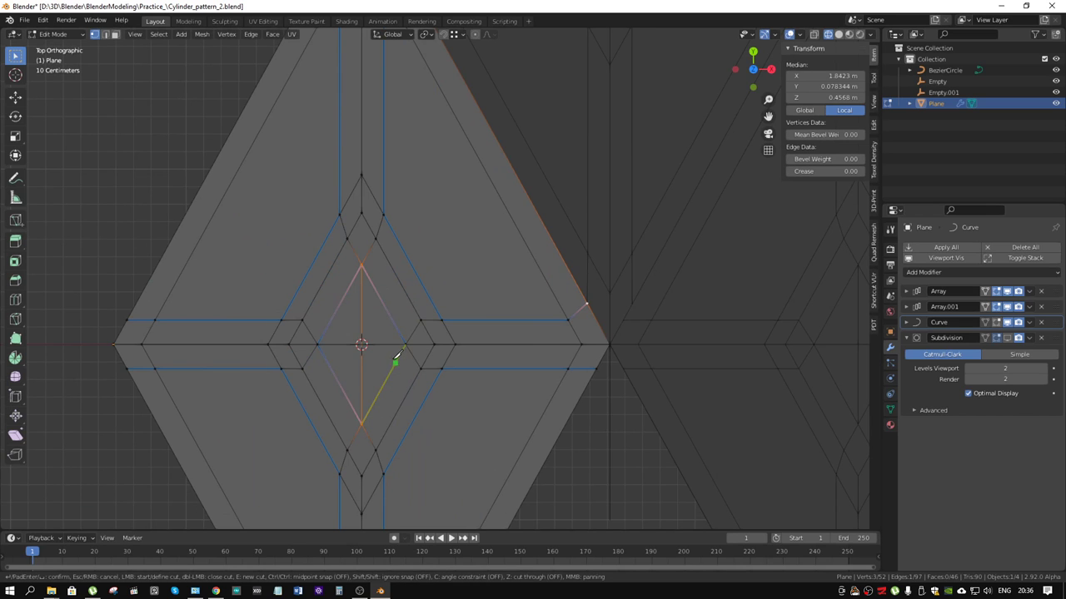
pyautogui.click(405, 341)
pyautogui.click(316, 343)
pyautogui.press('Return')
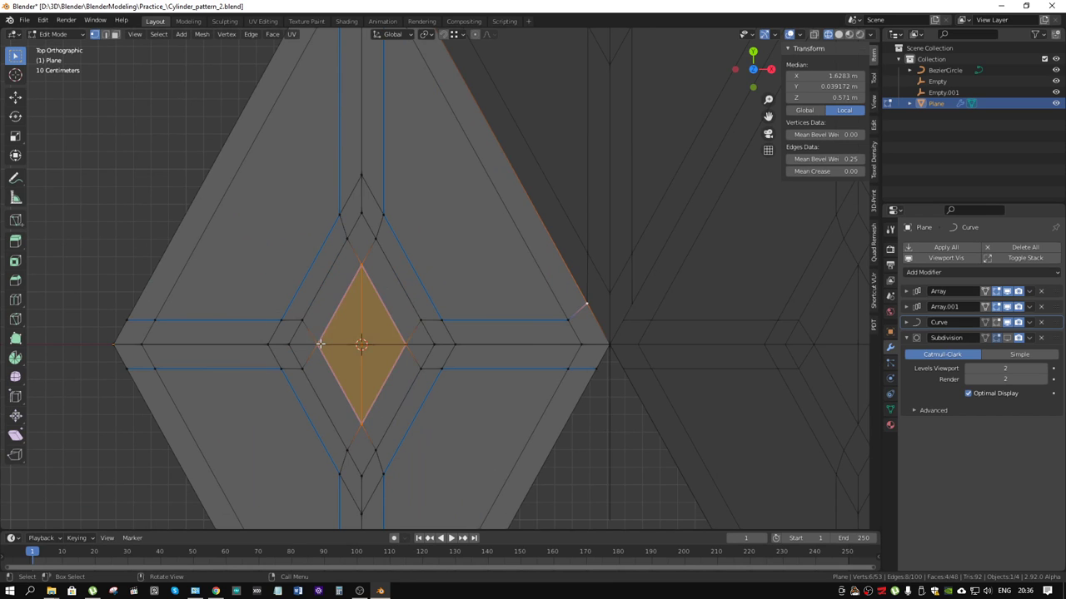
pyautogui.scroll(-1, 368, 336)
pyautogui.scroll(-2, 368, 336)
# Step: Select the diamond's lower-half faces, then clear and undo twice back to the earlier diamond selection
pyautogui.press('3')
pyautogui.moveTo(530, 314); pyautogui.dragTo(245, 533)
pyautogui.scroll(3, 429, 330)
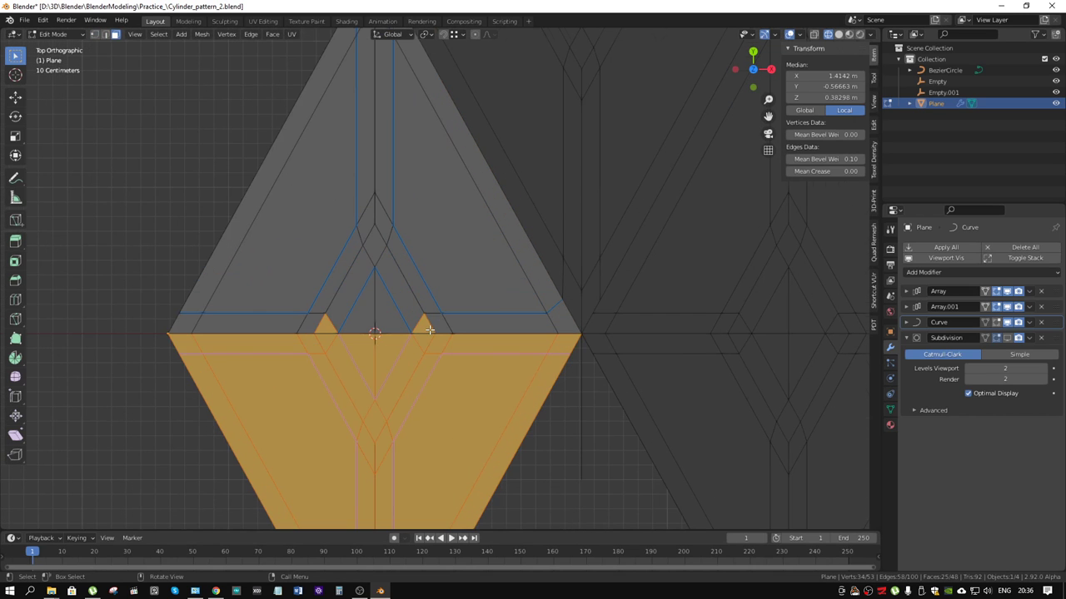
pyautogui.hotkey('alt', 'a')
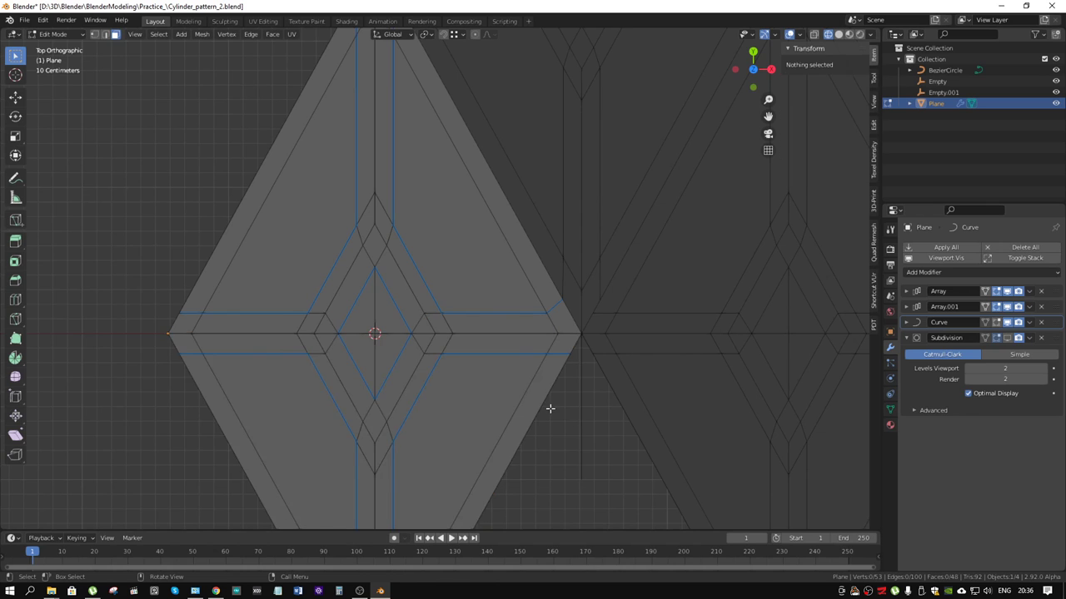
pyautogui.scroll(2, 448, 344)
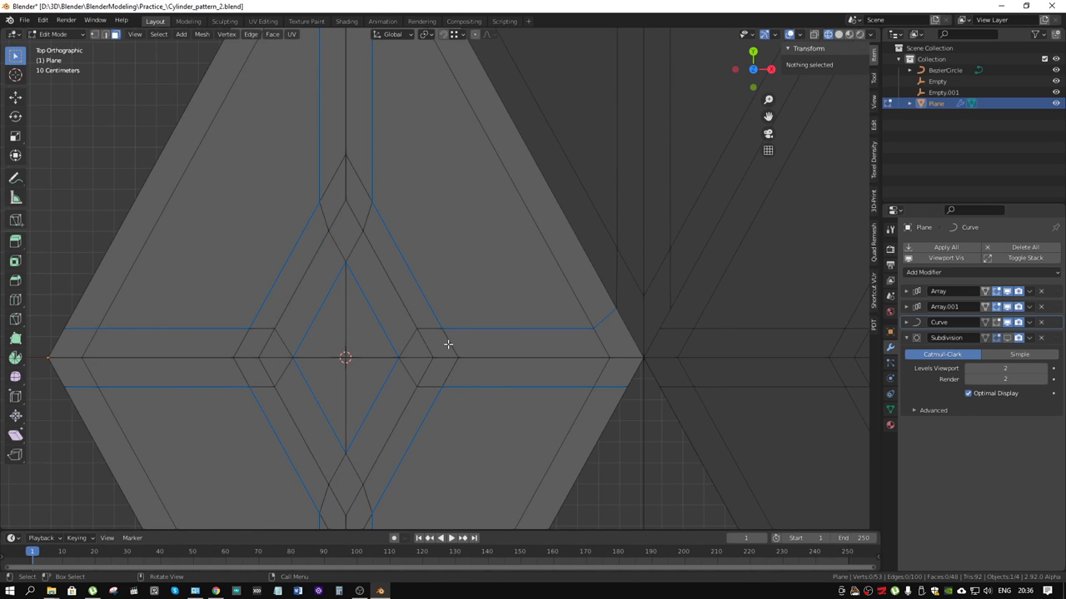
pyautogui.hotkey('ctrl', 'z')
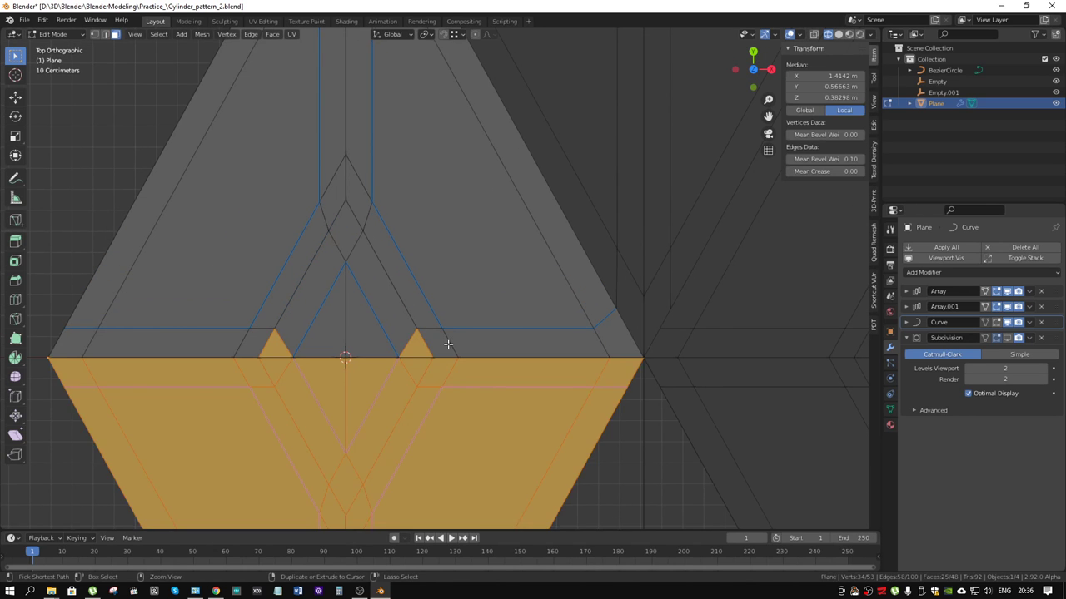
pyautogui.hotkey('ctrl', 'z')
pyautogui.hotkey('ctrl', 'z')
pyautogui.hotkey('ctrl', 'z')
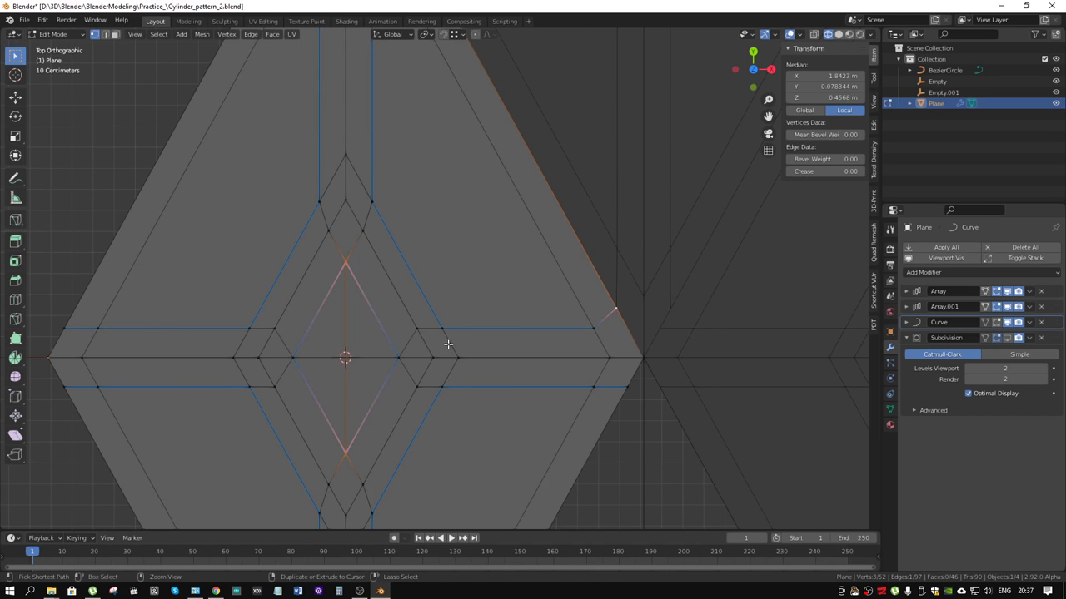
pyautogui.scroll(-1, 448, 344)
pyautogui.scroll(-1, 448, 344)
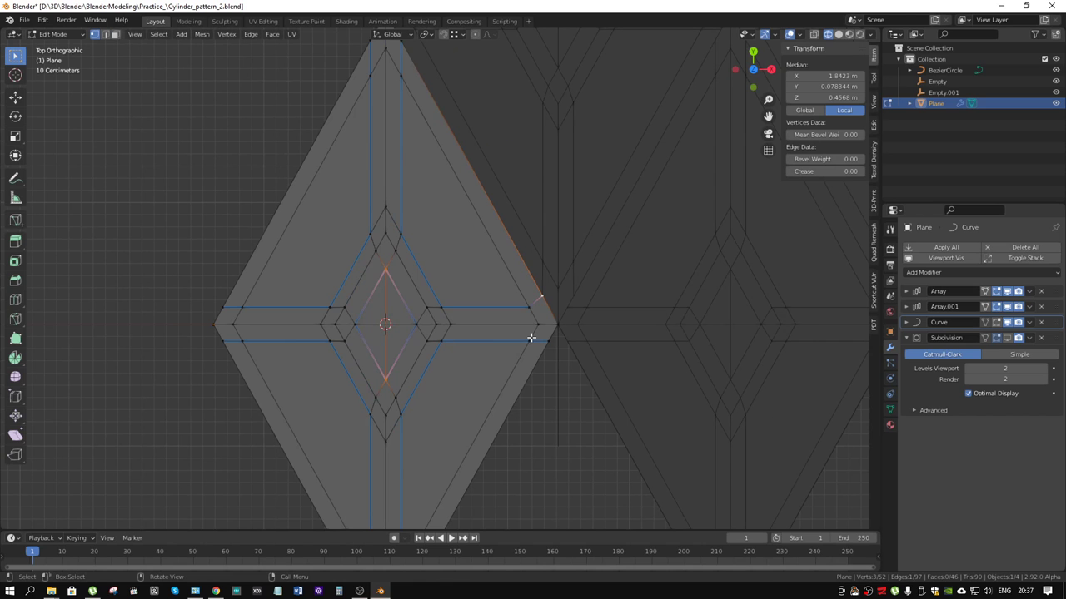
pyautogui.scroll(-1, 516, 356)
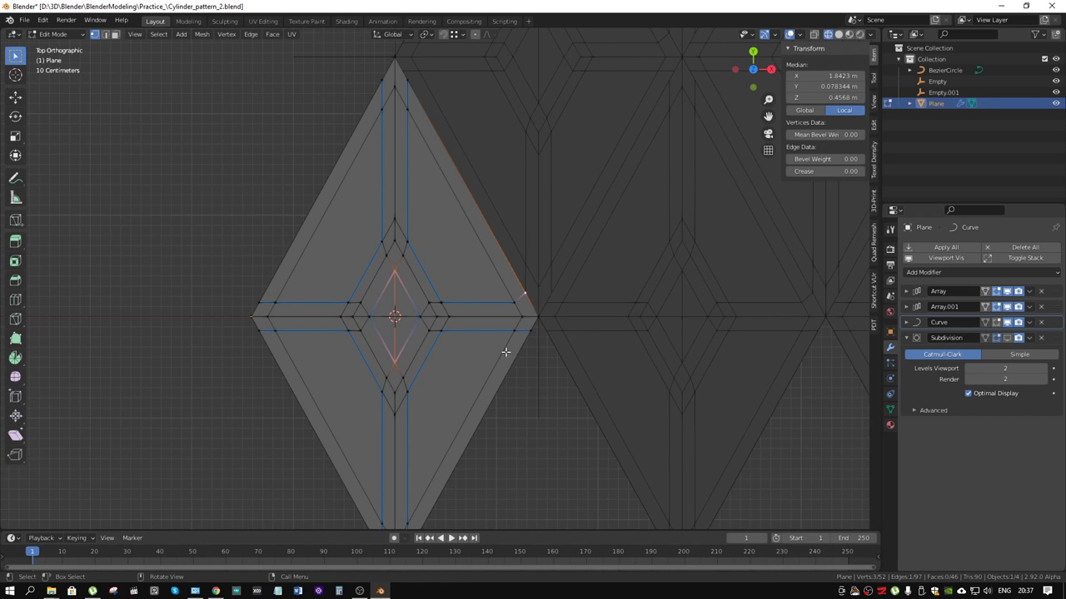
pyautogui.hotkey('shift', 'a')
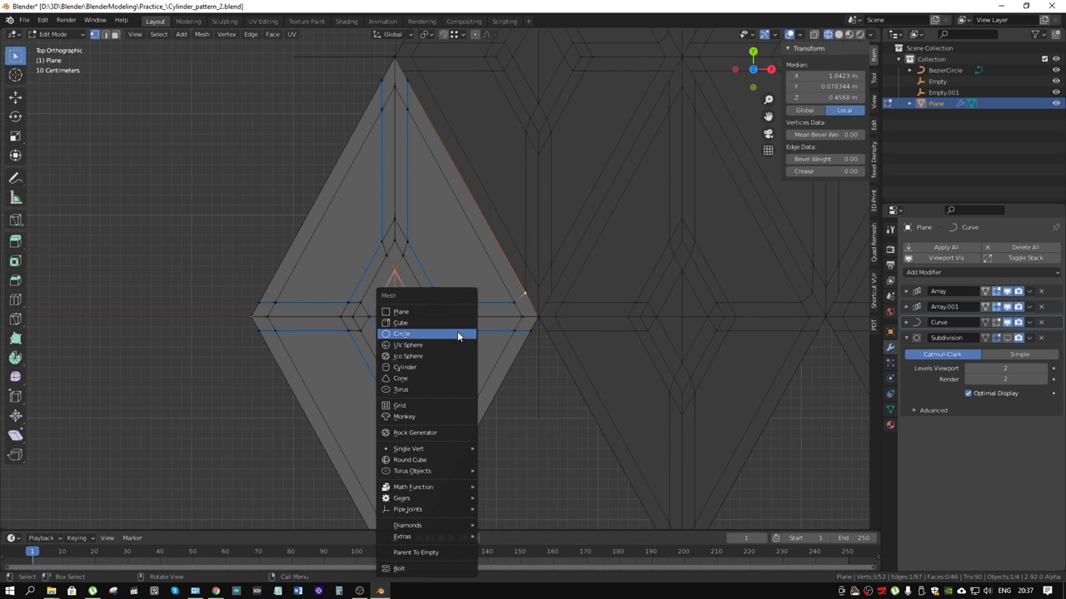
# Step: Return to Object Mode and add an Arrows empty at the world origin
pyautogui.press('Escape')
pyautogui.hotkey('shift', 'a')
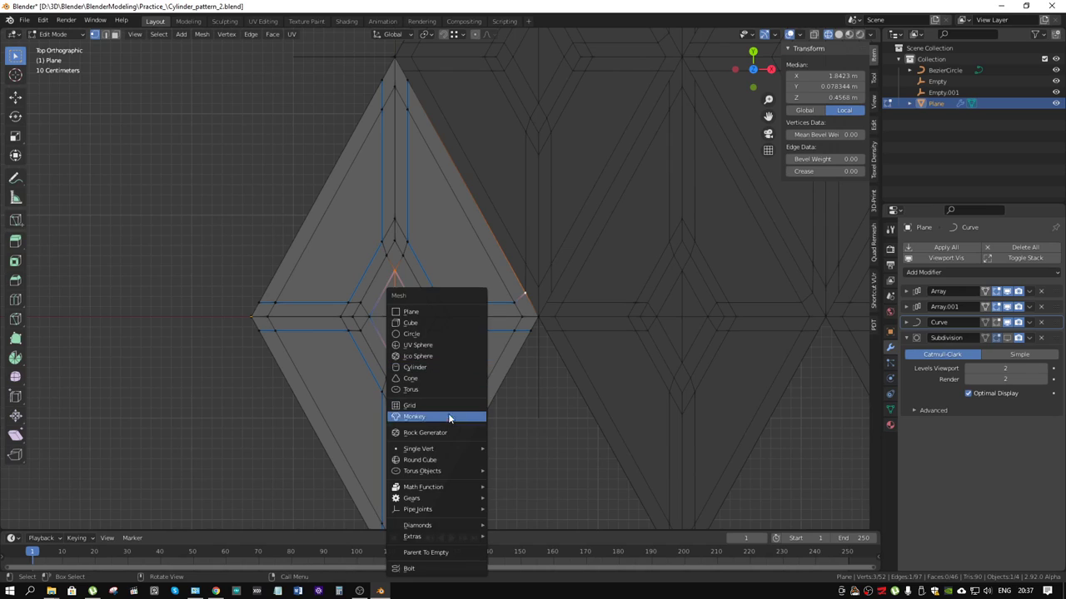
pyautogui.press('Escape')
pyautogui.press('Tab')
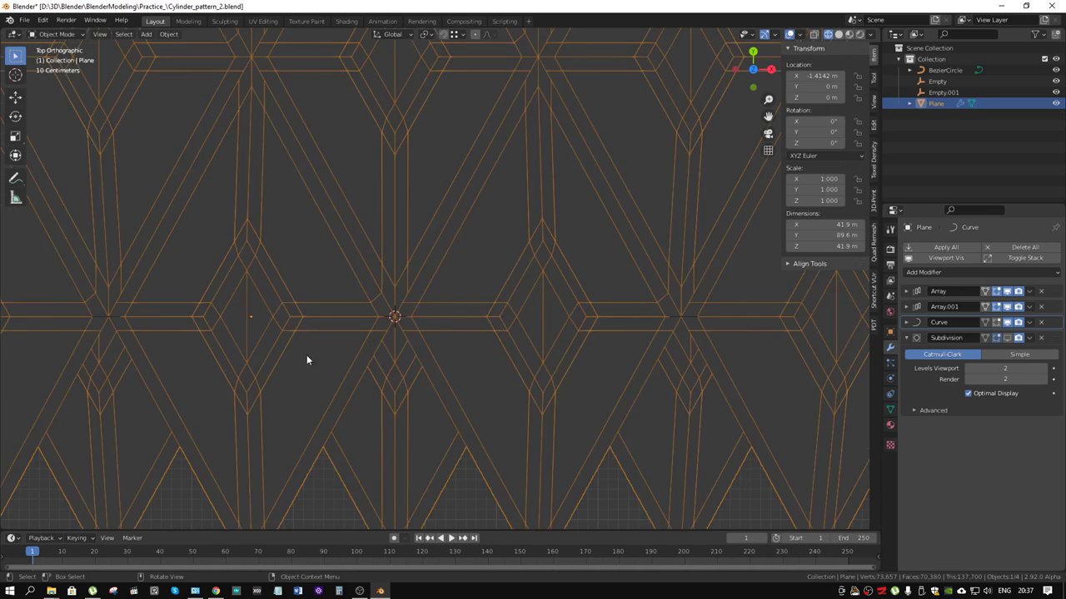
pyautogui.moveTo(305, 361)
pyautogui.mouseDown(button='middle')
pyautogui.moveTo(452, 321)
pyautogui.moveTo(449, 347)
pyautogui.mouseUp(button='middle')
pyautogui.hotkey('shift', 'a')
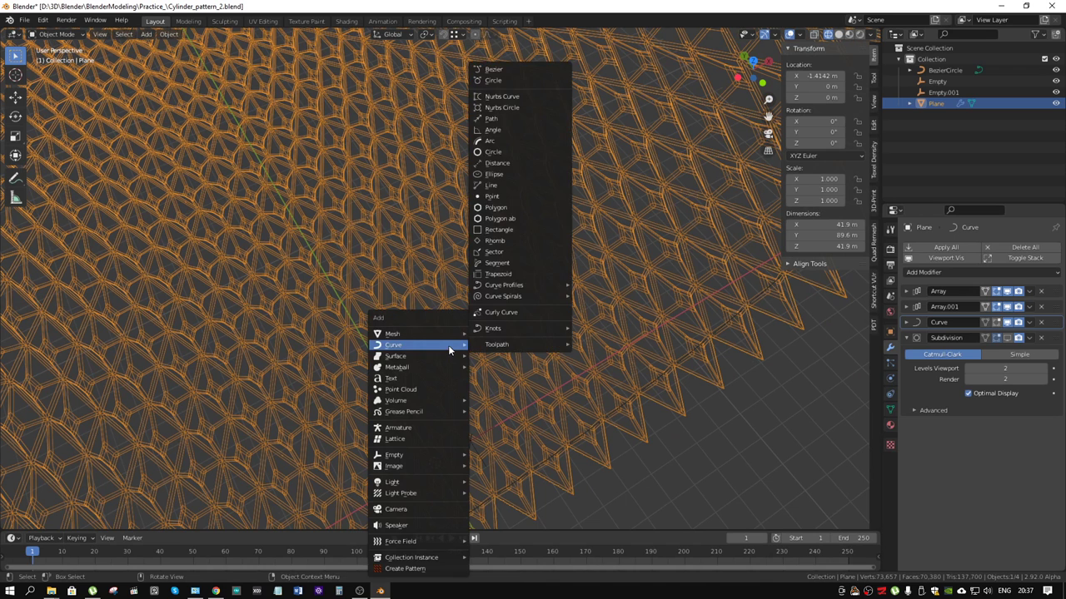
pyautogui.moveTo(395, 454)
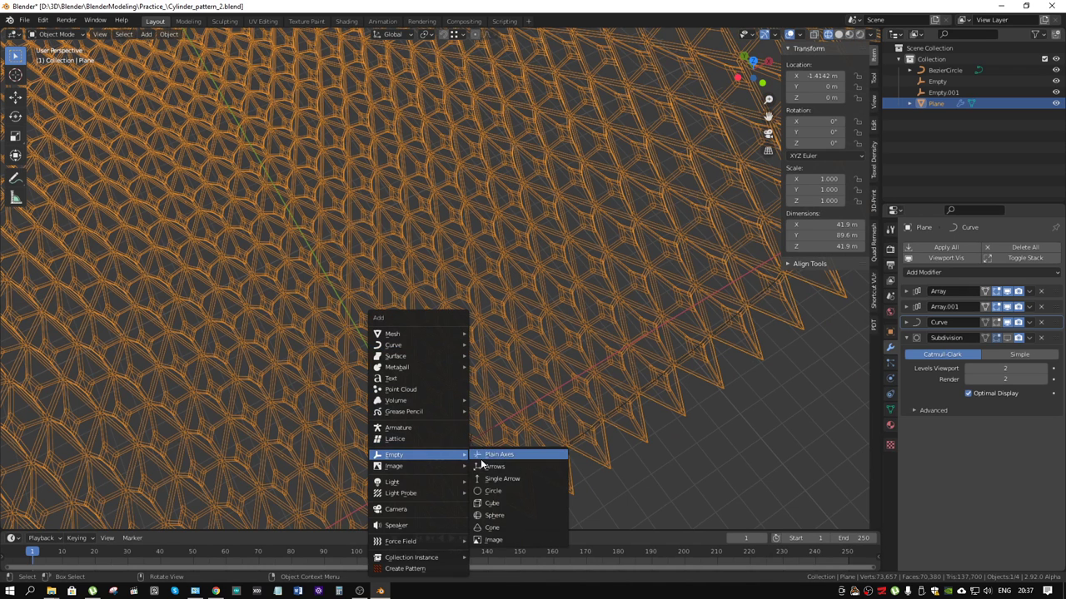
pyautogui.click(496, 466)
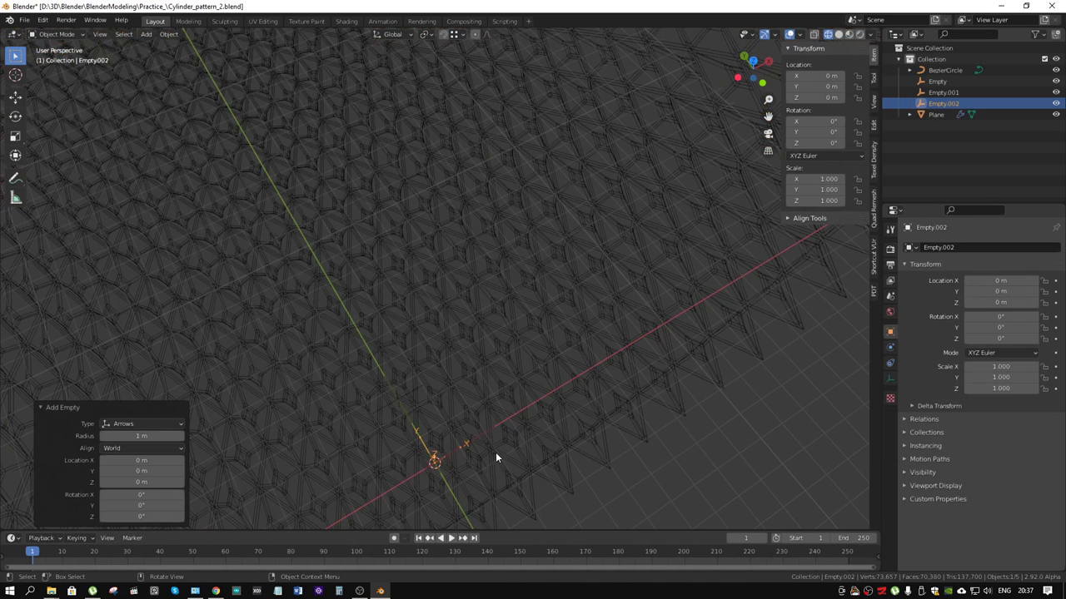
# Step: Select the Plane, enter Edit Mode and frame the diamond base plane
pyautogui.click(538, 381)
pyautogui.press('Tab')
pyautogui.press('KP_Decimal')
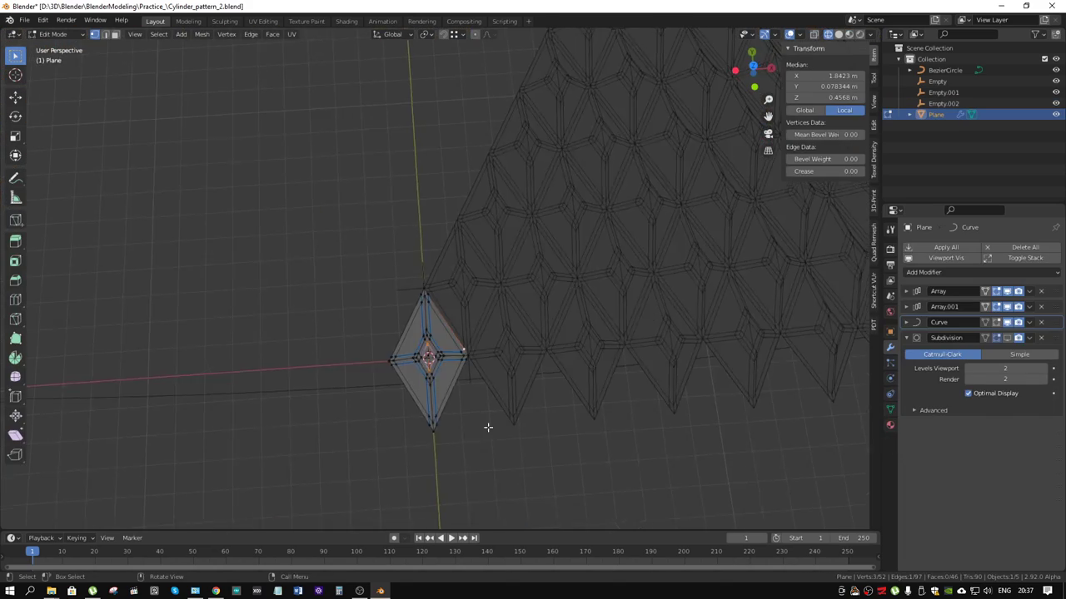
pyautogui.scroll(6, 451, 350)
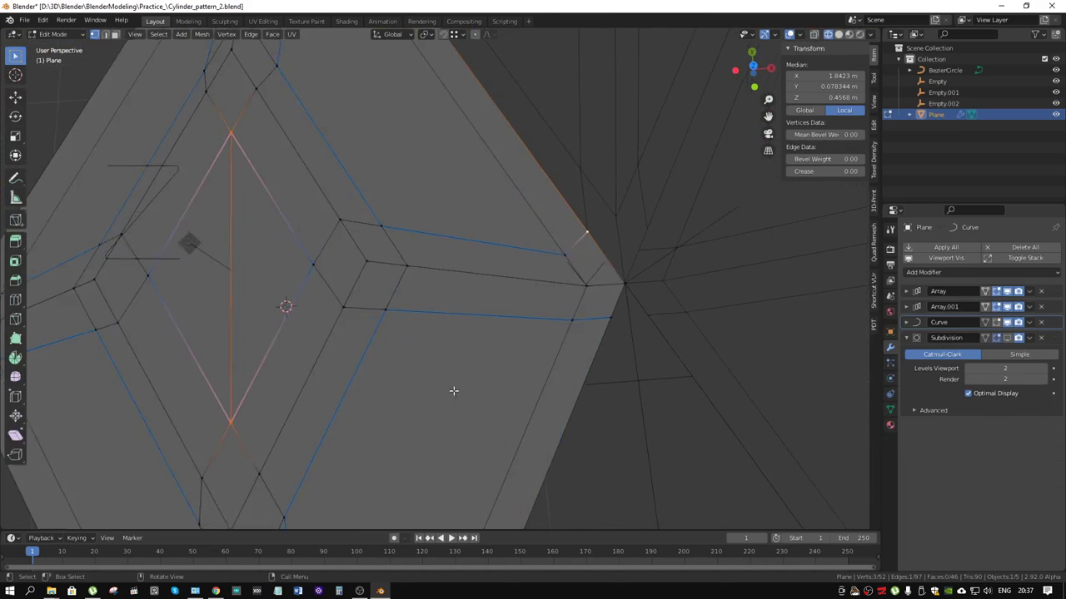
pyautogui.scroll(-5, 449, 321)
pyautogui.moveTo(487, 278)
pyautogui.mouseDown(button='middle')
pyautogui.moveTo(469, 252)
pyautogui.moveTo(463, 268)
pyautogui.mouseUp(button='middle')
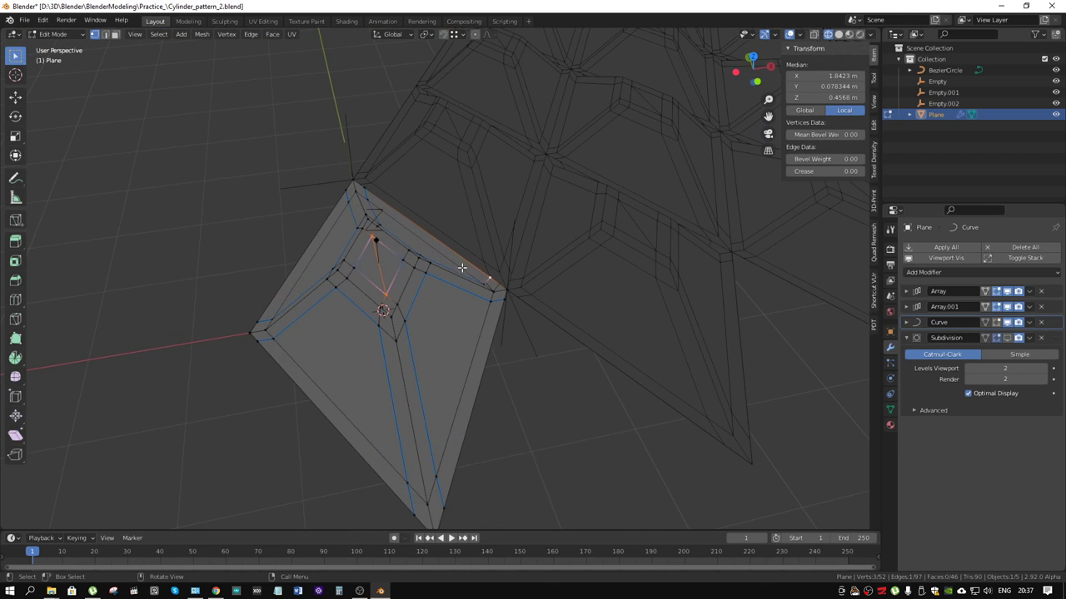
# Step: Add a Mirror modifier, move it above Array at the top of the stack, and check the mirrored diamond
pyautogui.click(948, 274)
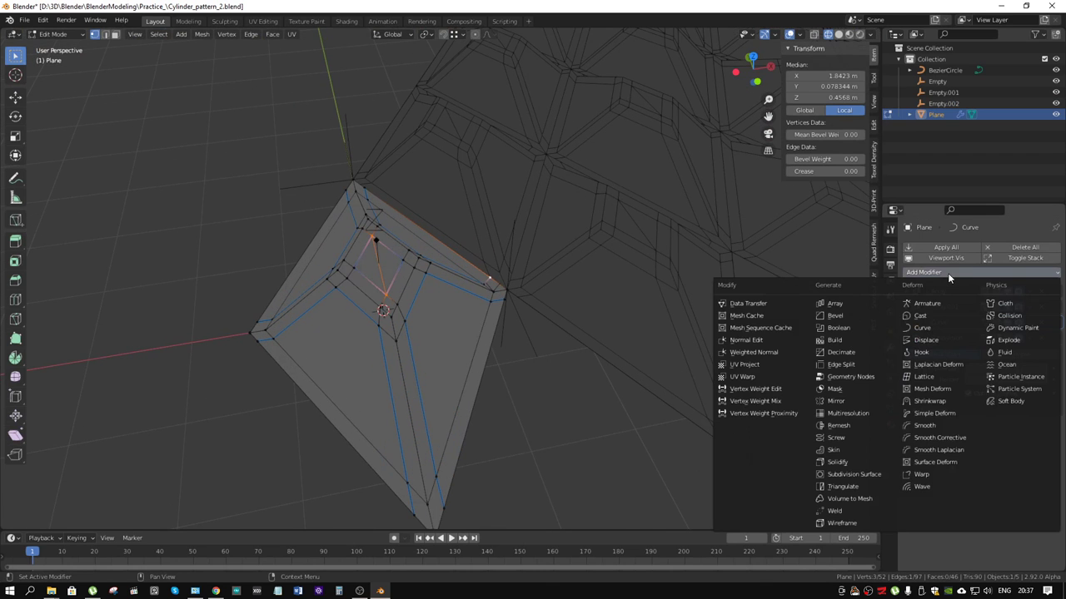
pyautogui.click(852, 402)
pyautogui.moveTo(678, 359)
pyautogui.mouseDown(button='middle')
pyautogui.moveTo(572, 305)
pyautogui.moveTo(571, 319)
pyautogui.mouseUp(button='middle')
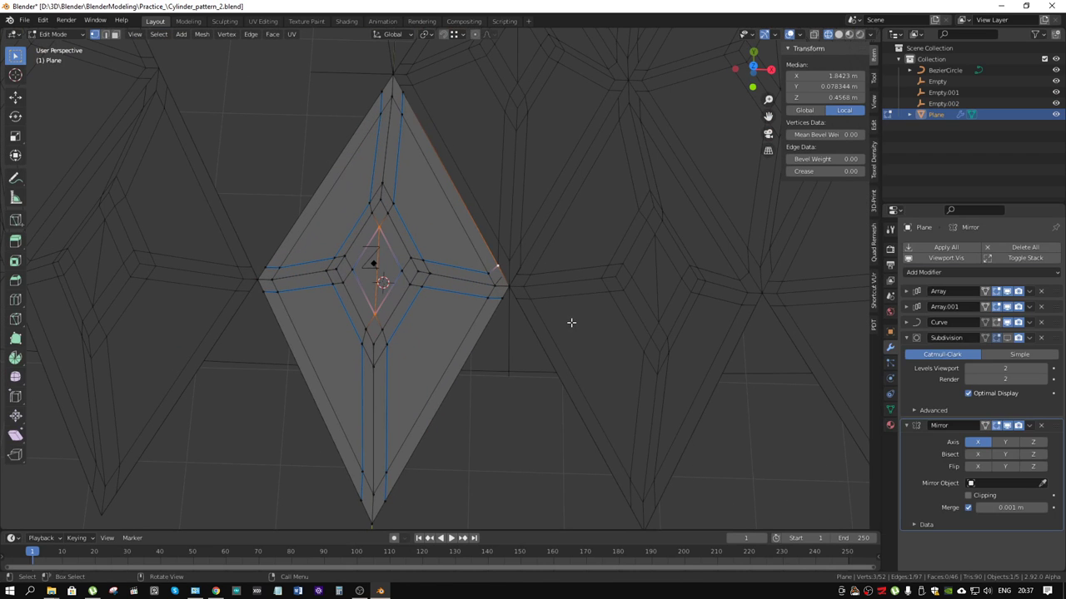
pyautogui.moveTo(1057, 428); pyautogui.dragTo(1055, 293)
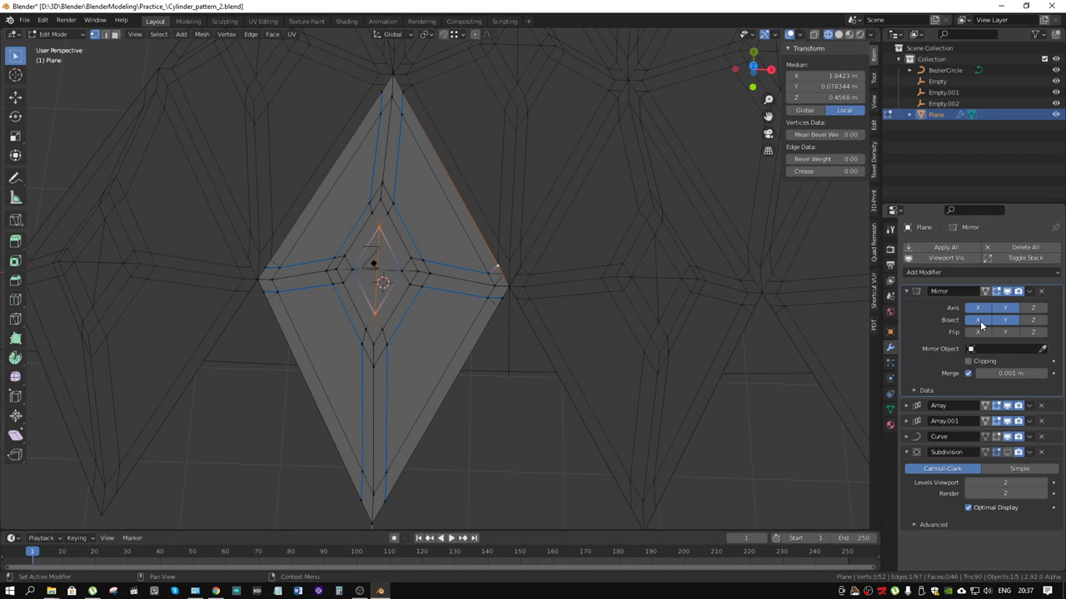
pyautogui.click(982, 334)
pyautogui.click(982, 332)
pyautogui.moveTo(519, 241)
pyautogui.mouseDown(button='middle')
pyautogui.moveTo(480, 252)
pyautogui.moveTo(566, 335)
pyautogui.moveTo(543, 308)
pyautogui.moveTo(514, 302)
pyautogui.moveTo(516, 333)
pyautogui.moveTo(480, 320)
pyautogui.moveTo(563, 352)
pyautogui.moveTo(554, 352)
pyautogui.moveTo(578, 268)
pyautogui.moveTo(566, 305)
pyautogui.moveTo(528, 303)
pyautogui.moveTo(545, 330)
pyautogui.moveTo(528, 361)
pyautogui.moveTo(555, 364)
pyautogui.moveTo(569, 358)
pyautogui.moveTo(557, 167)
pyautogui.mouseUp(button='middle')
pyautogui.scroll(5, 566, 335)
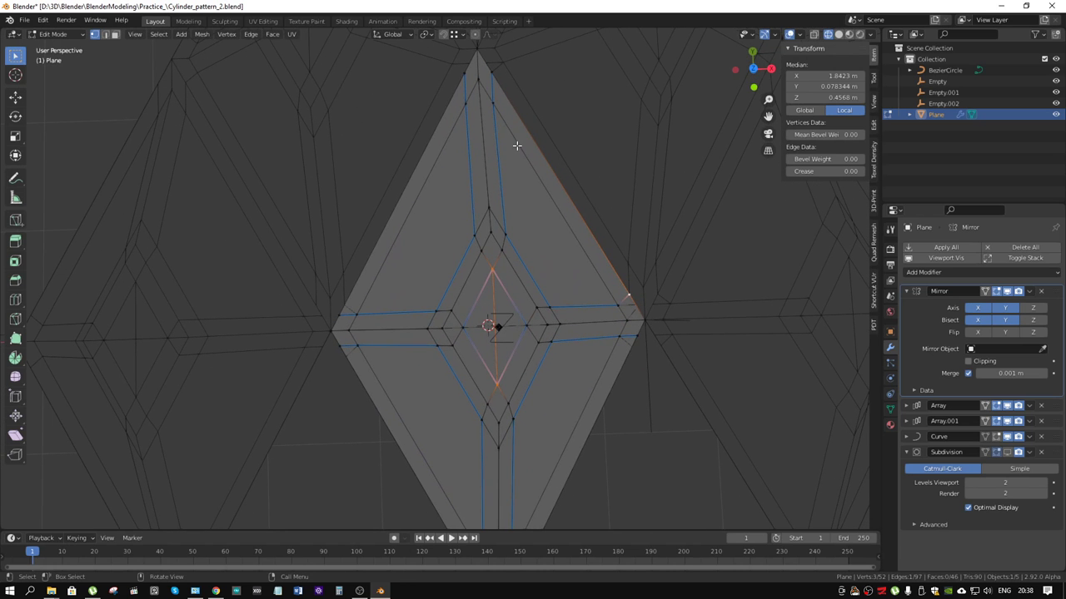
# Step: In Object Mode, inspect the mirrored pyramid tiling in Solid and then Wireframe shading
pyautogui.press('Tab')
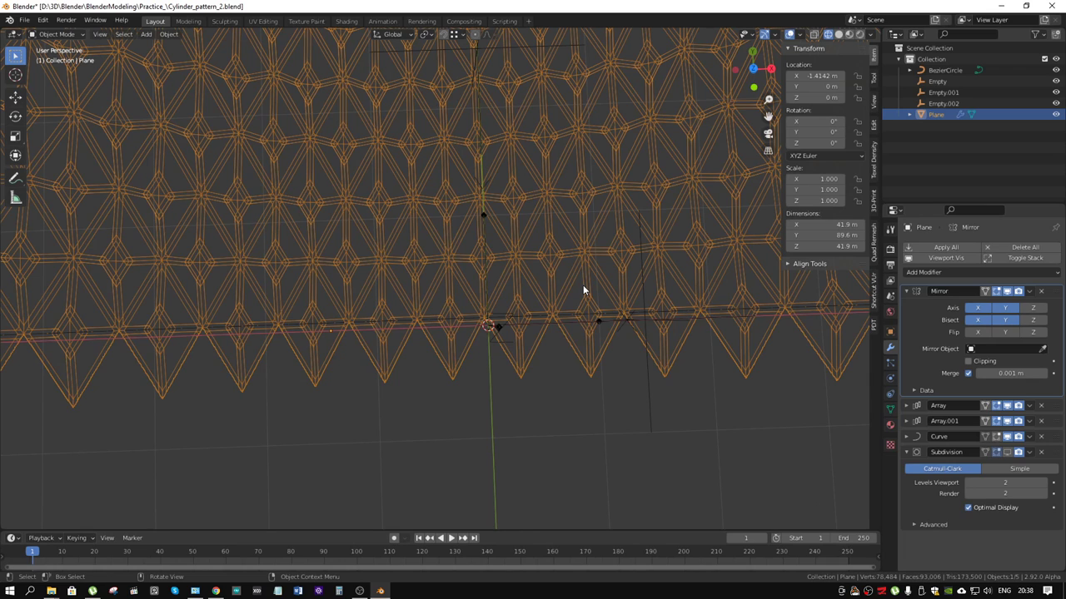
pyautogui.scroll(-2, 473, 275)
pyautogui.scroll(-2, 473, 276)
pyautogui.scroll(-2, 473, 275)
pyautogui.scroll(-2, 473, 275)
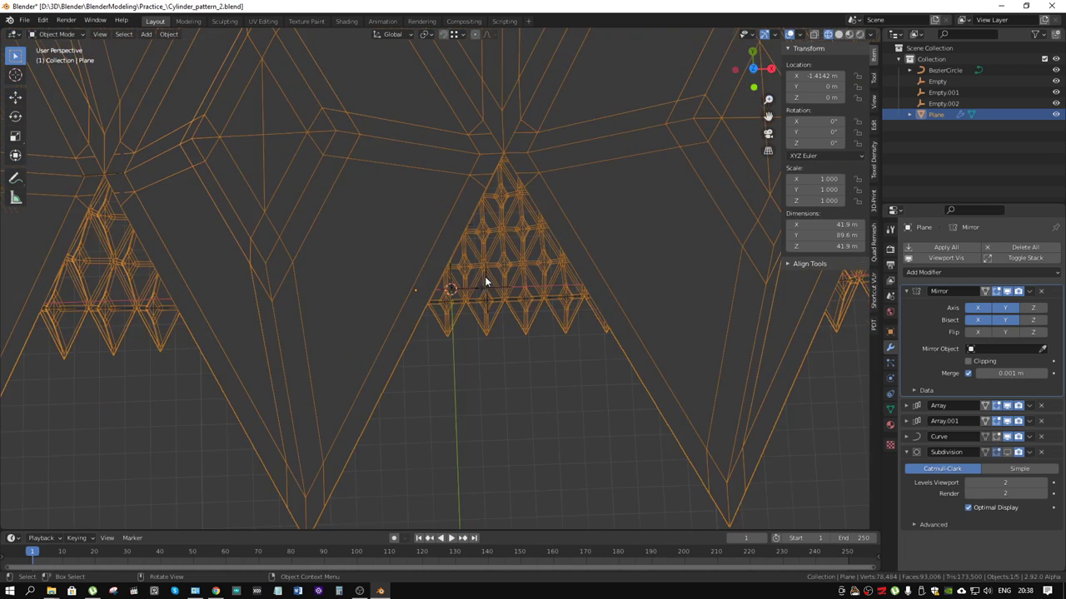
pyautogui.click(839, 34)
pyautogui.moveTo(466, 275)
pyautogui.mouseDown(button='middle')
pyautogui.moveTo(444, 178)
pyautogui.moveTo(418, 195)
pyautogui.mouseUp(button='middle')
pyautogui.scroll(4, 419, 195)
pyautogui.scroll(2, 477, 218)
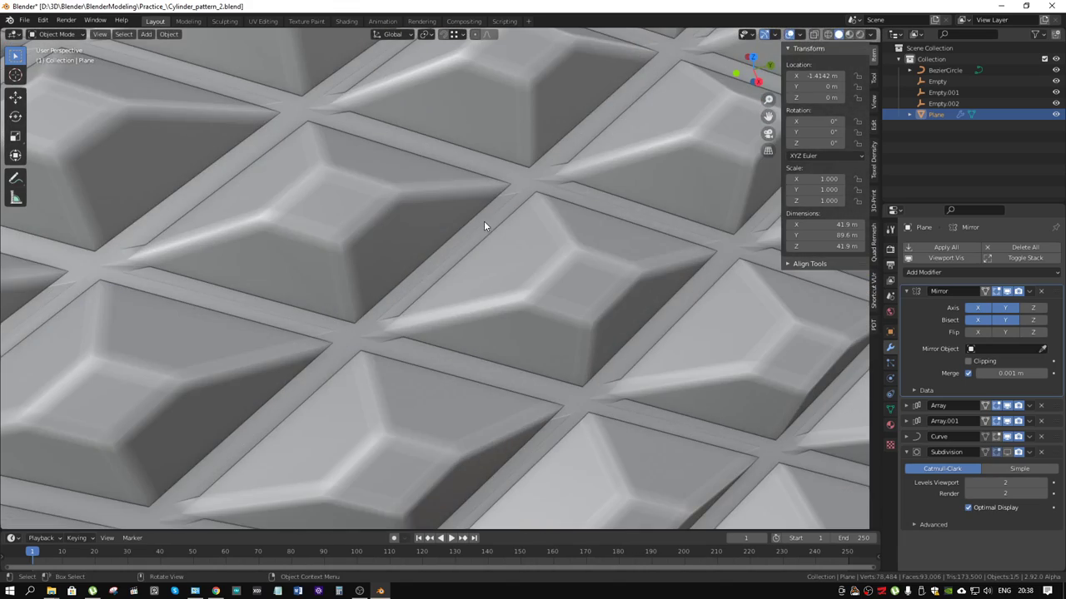
pyautogui.click(828, 34)
pyautogui.scroll(-3, 642, 202)
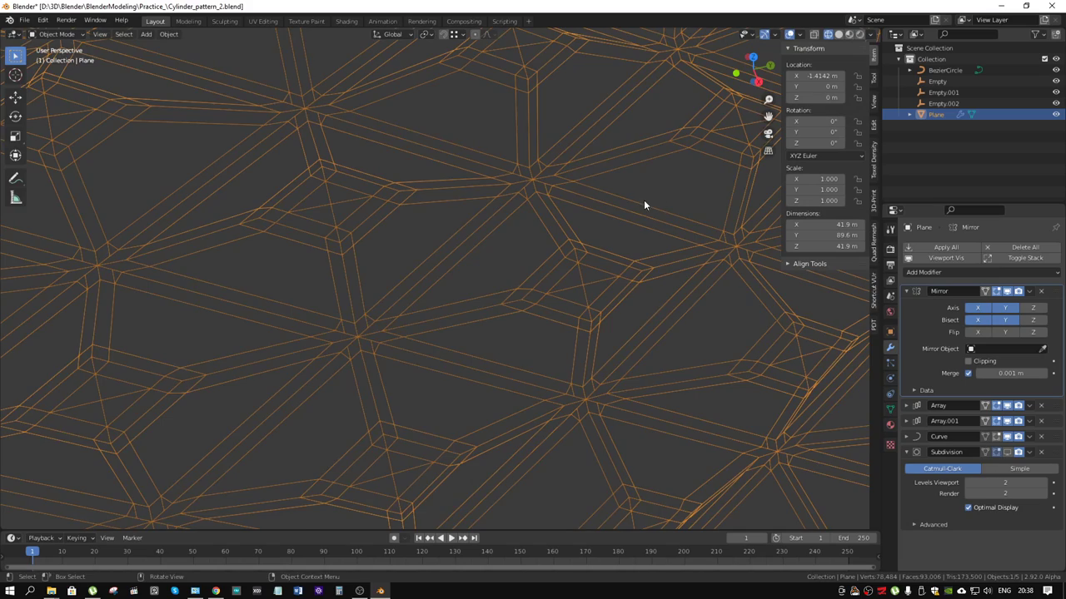
pyautogui.moveTo(642, 202); pyautogui.dragTo(467, 251, button='middle')
pyautogui.scroll(1, 604, 216)
pyautogui.scroll(-5, 467, 251)
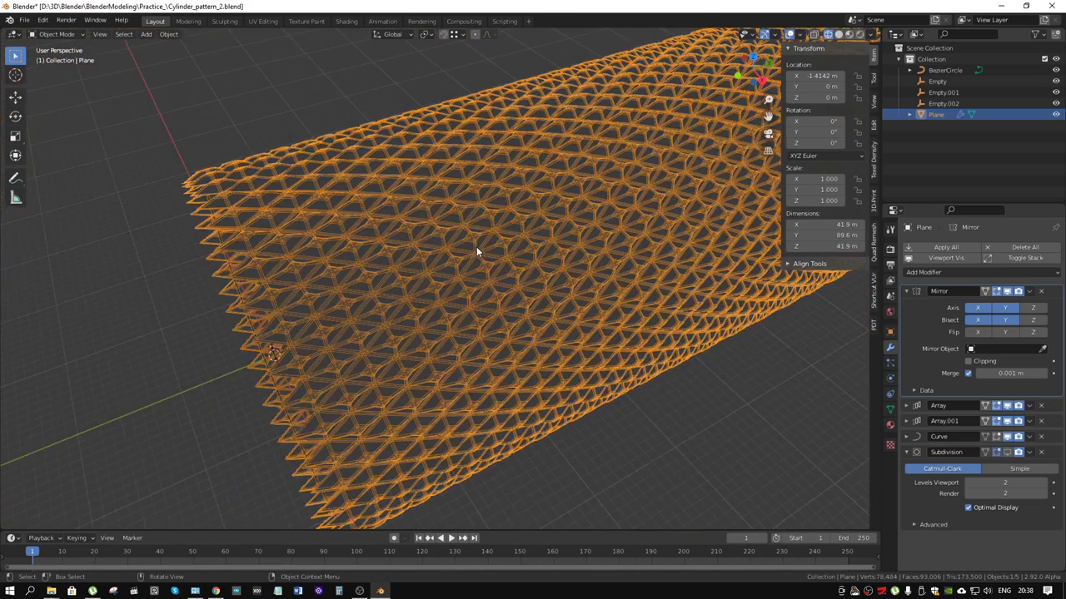
# Step: Return to Edit Mode on the Plane in solid shading, select its geometry and frame it
pyautogui.press('Tab')
pyautogui.hotkey('shift', 'z')
pyautogui.hotkey('ctrl', 'l')
pyautogui.press('KP_Decimal')
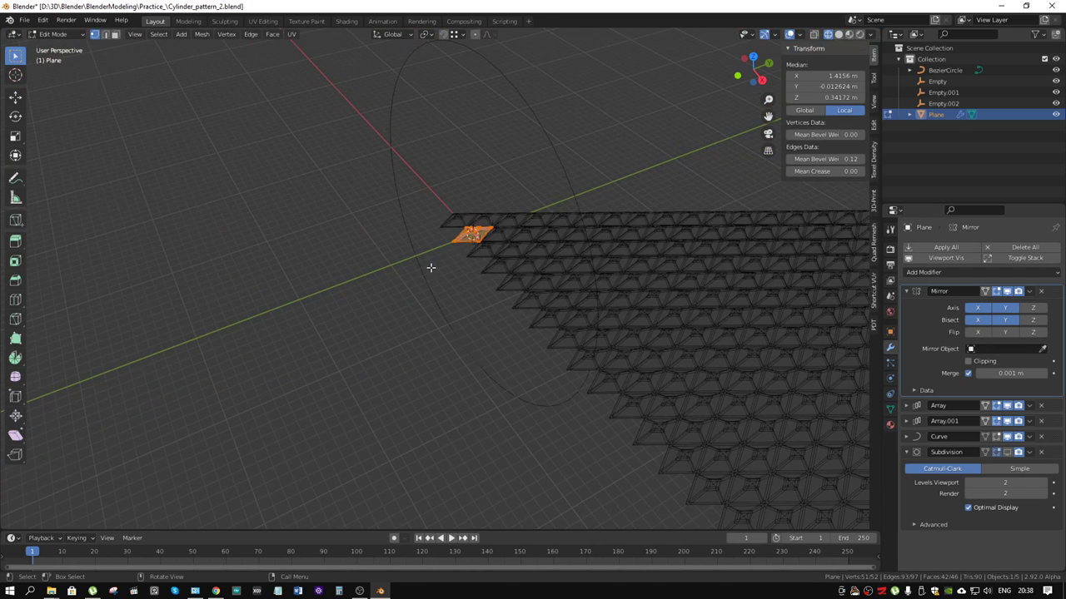
# Step: Deselect all and orbit to an oblique view of the diamond tile
pyautogui.press('KP_Decimal')
pyautogui.moveTo(474, 241)
pyautogui.mouseDown(button='middle')
pyautogui.moveTo(435, 248)
pyautogui.moveTo(582, 297)
pyautogui.moveTo(488, 261)
pyautogui.mouseUp(button='middle')
pyautogui.scroll(3, 487, 261)
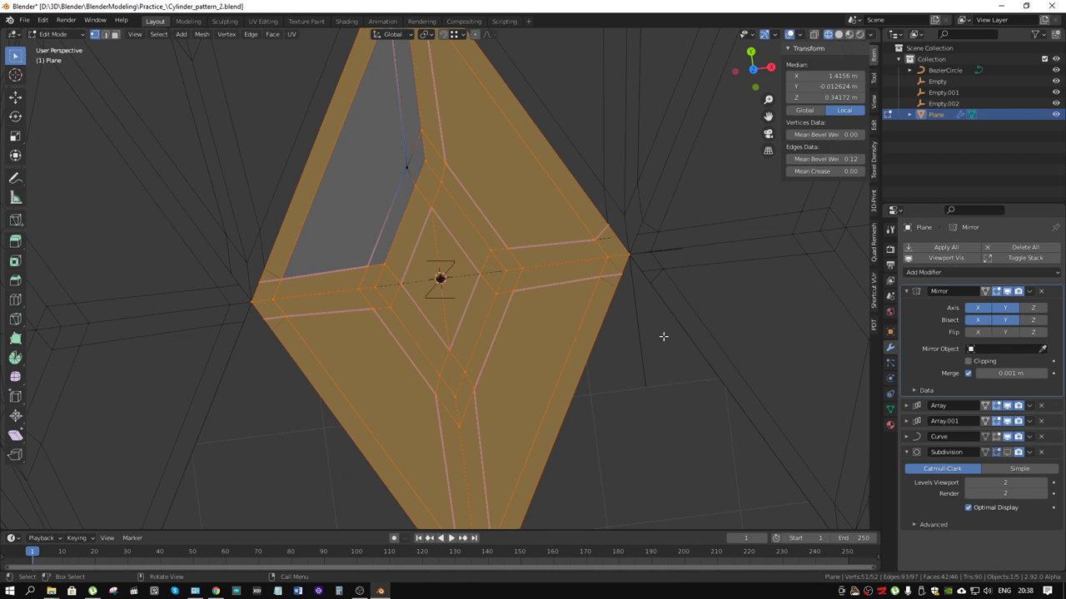
pyautogui.hotkey('alt', 'a')
pyautogui.scroll(-2, 619, 323)
pyautogui.moveTo(620, 323)
pyautogui.mouseDown(button='middle')
pyautogui.moveTo(561, 305)
pyautogui.moveTo(585, 296)
pyautogui.mouseUp(button='middle')
pyautogui.scroll(1, 585, 297)
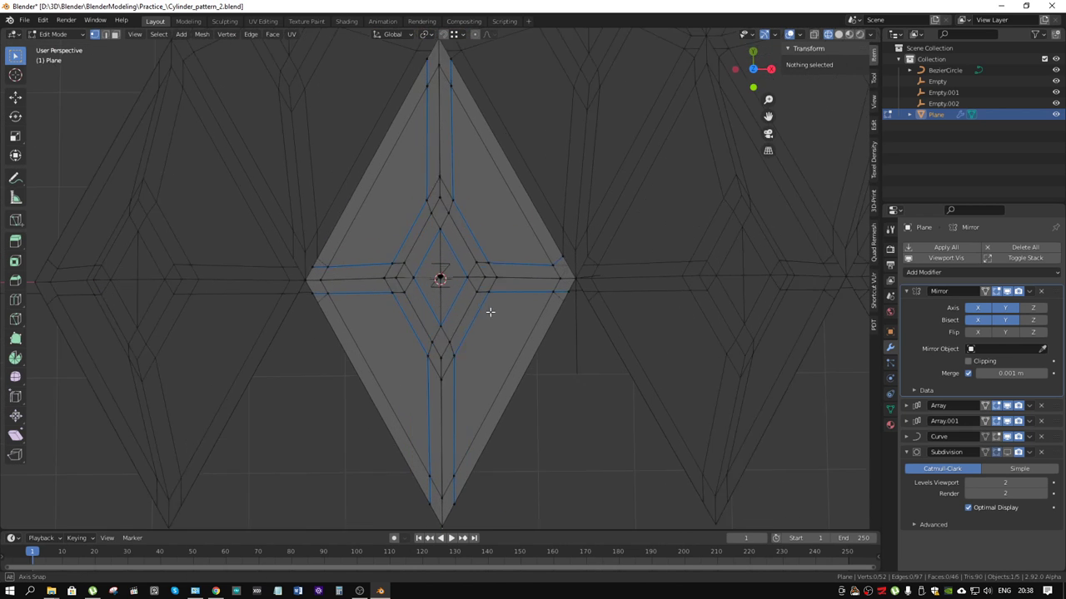
pyautogui.moveTo(490, 309)
pyautogui.mouseDown(button='middle')
pyautogui.moveTo(516, 255)
pyautogui.moveTo(419, 278)
pyautogui.moveTo(516, 255)
pyautogui.moveTo(495, 264)
pyautogui.mouseUp(button='middle')
pyautogui.scroll(1, 418, 278)
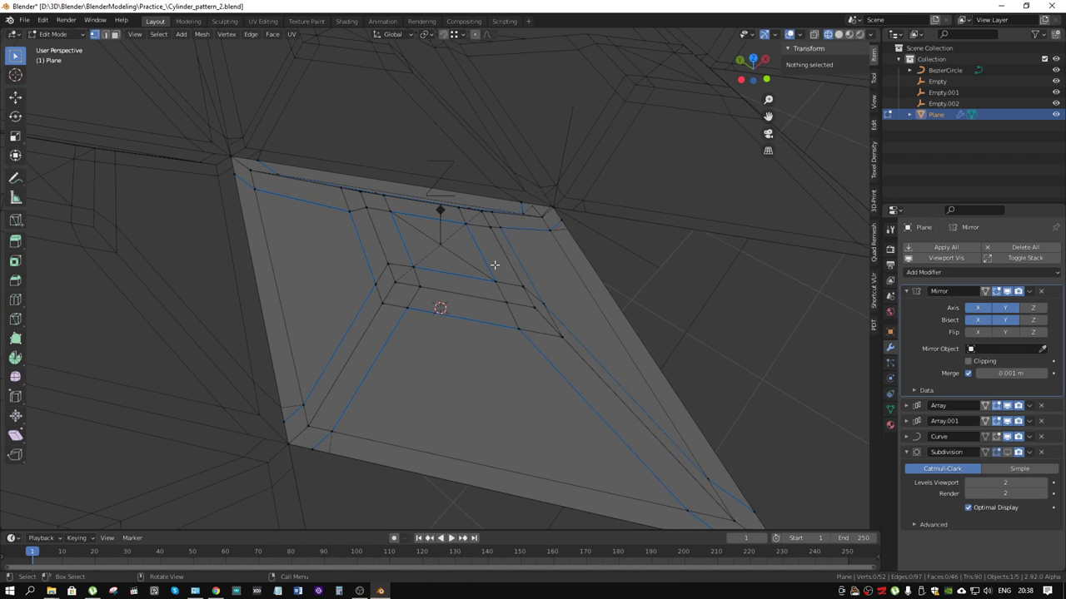
pyautogui.scroll(-2, 495, 265)
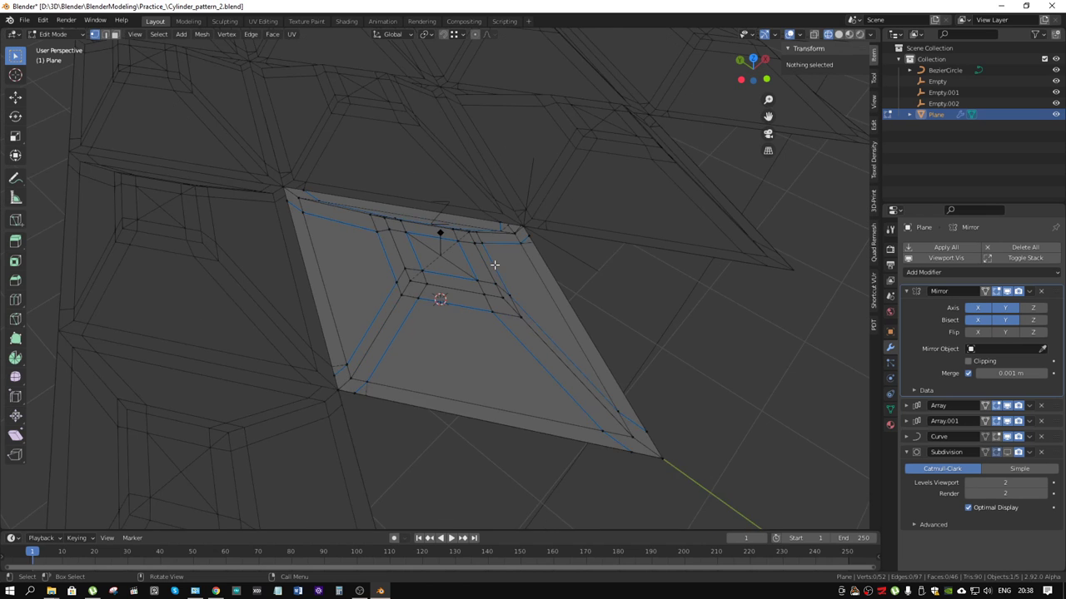
pyautogui.scroll(2, 494, 265)
pyautogui.scroll(-3, 494, 266)
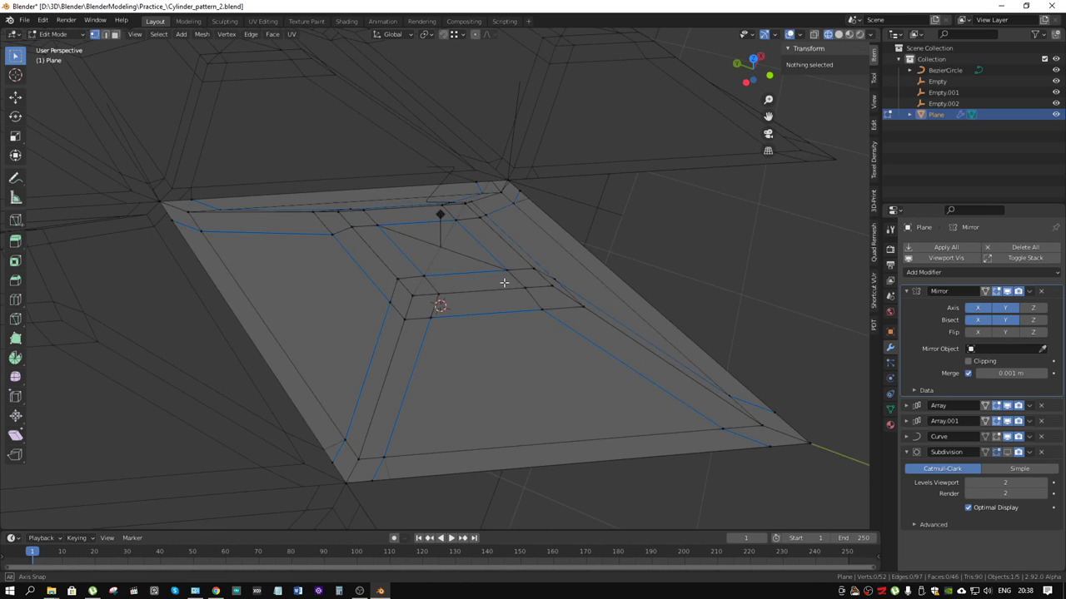
pyautogui.moveTo(504, 282)
pyautogui.mouseDown(button='middle')
pyautogui.moveTo(508, 330)
pyautogui.moveTo(528, 342)
pyautogui.moveTo(566, 308)
pyautogui.moveTo(606, 340)
pyautogui.moveTo(653, 405)
pyautogui.moveTo(499, 283)
pyautogui.moveTo(454, 292)
pyautogui.moveTo(537, 361)
pyautogui.moveTo(549, 344)
pyautogui.mouseUp(button='middle')
pyautogui.scroll(-1, 550, 344)
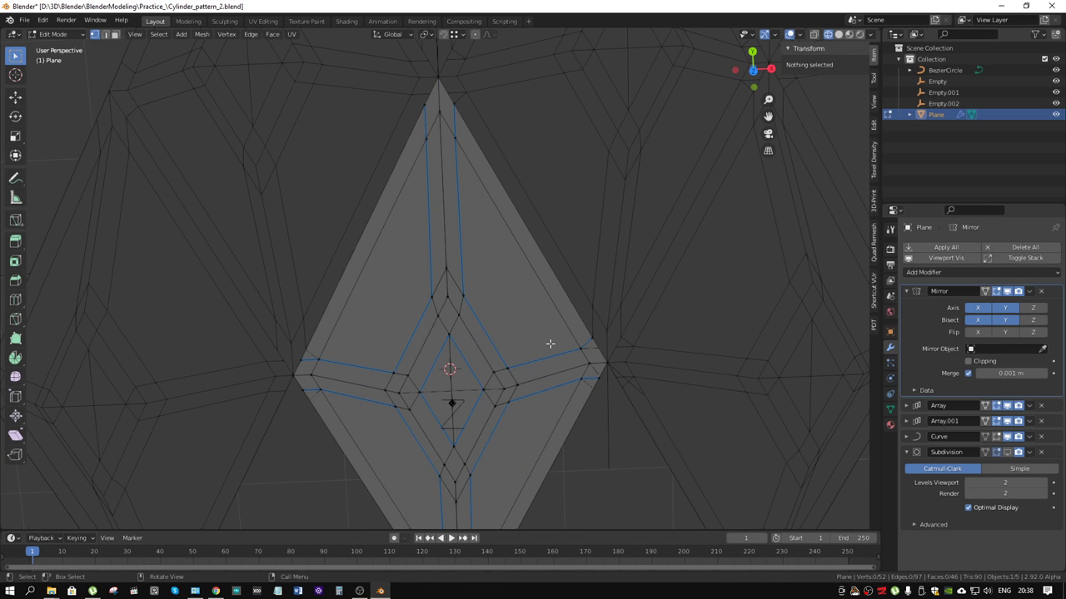
pyautogui.scroll(2, 573, 338)
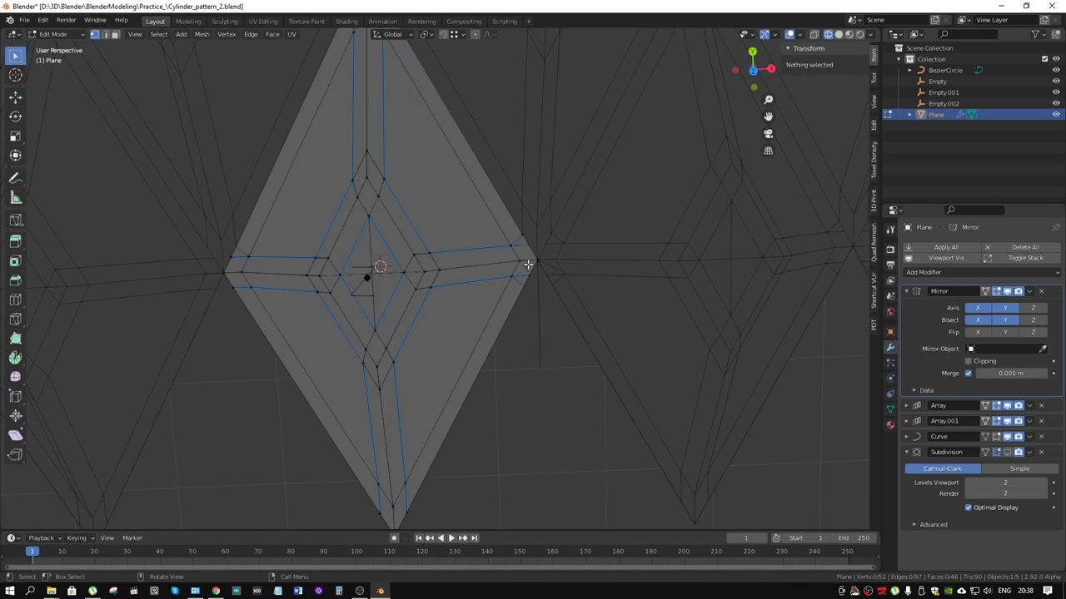
pyautogui.keyDown('shift'); pyautogui.moveTo(573, 338); pyautogui.dragTo(555, 289, button='middle'); pyautogui.keyUp('shift')
# Step: Select a vertex near the diamond's centre and vertex-slide it slightly along its edge
pyautogui.click(562, 275)
pyautogui.scroll(3, 533, 290)
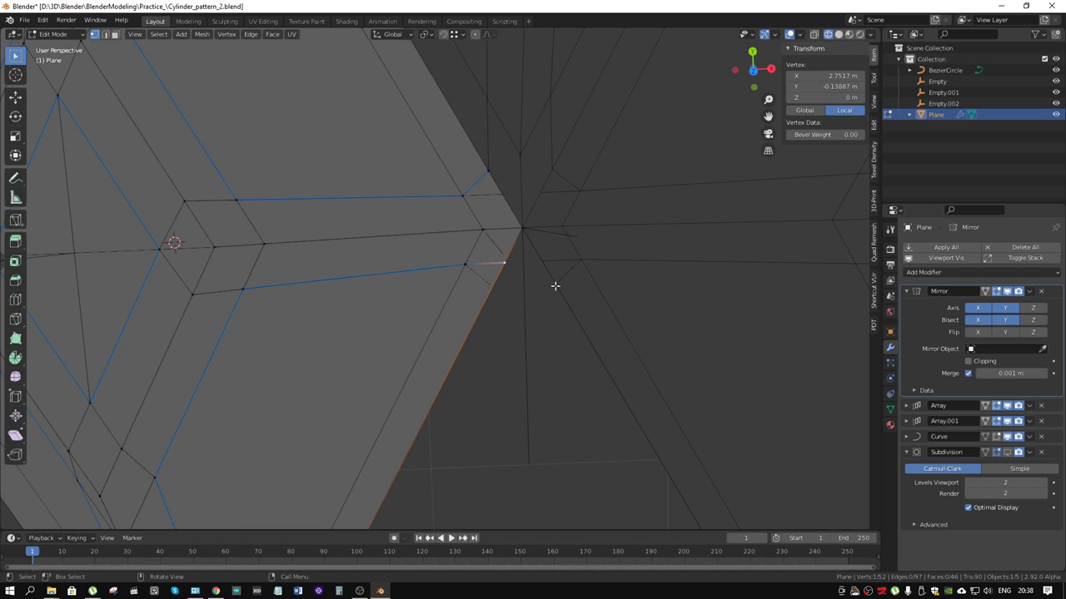
pyautogui.press('g')
pyautogui.press('y')
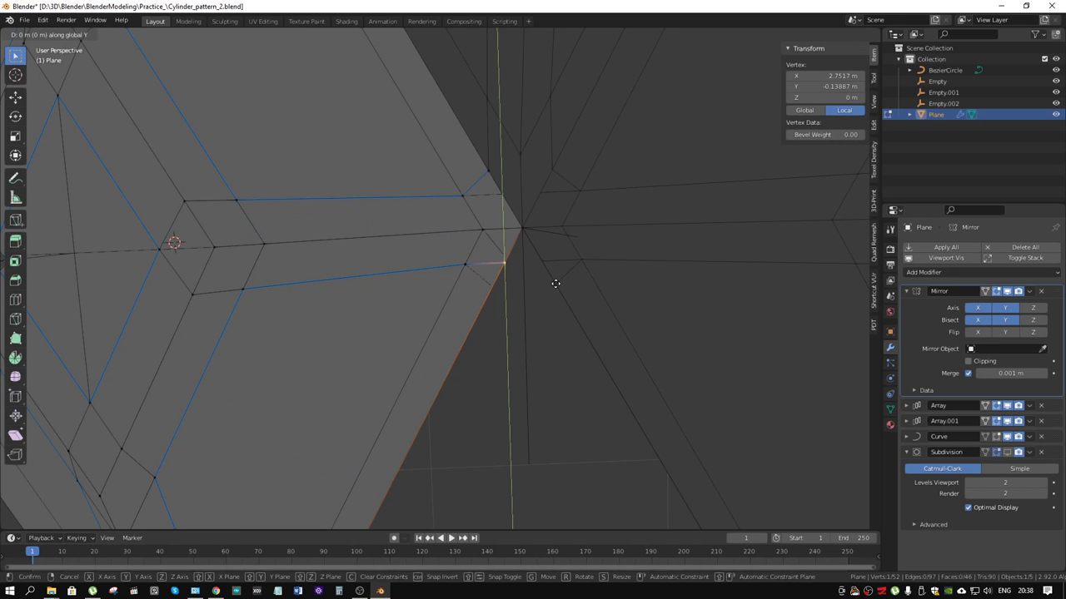
pyautogui.rightClick(528, 308)
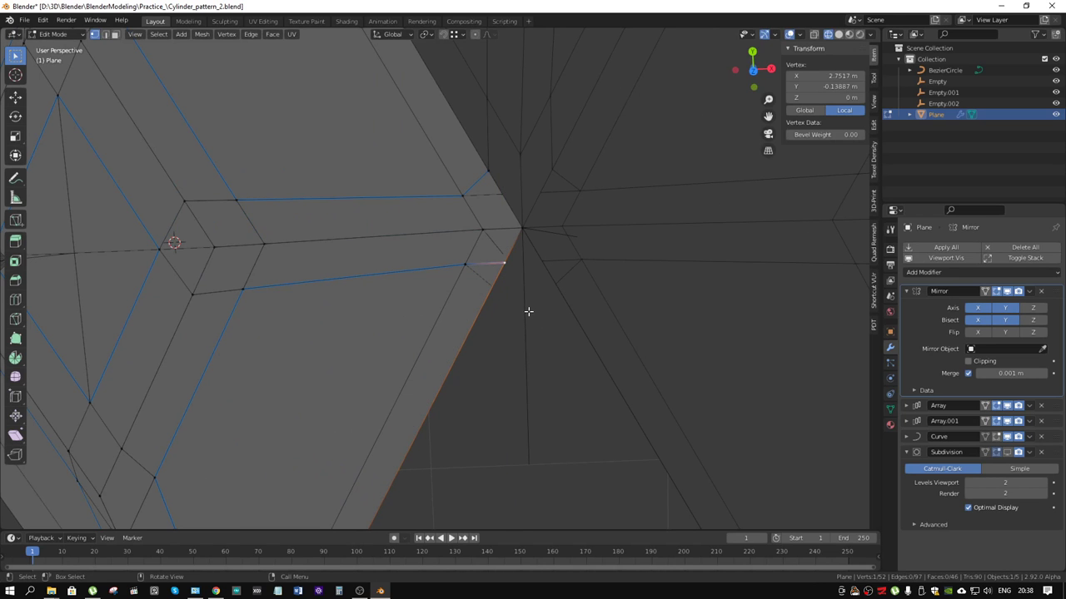
pyautogui.hotkey('shift', 'v')
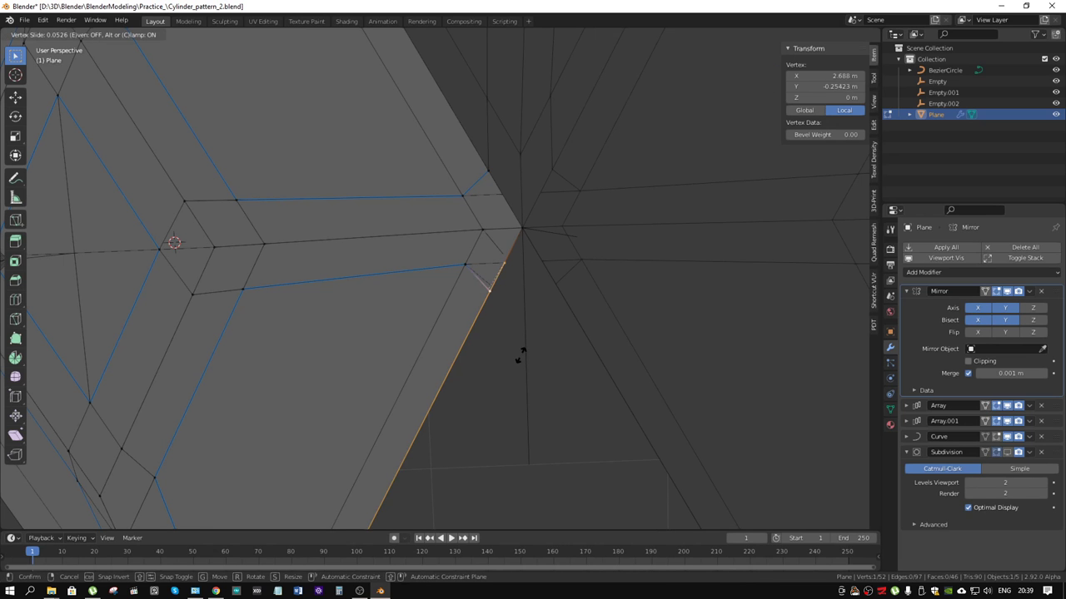
pyautogui.click(525, 350)
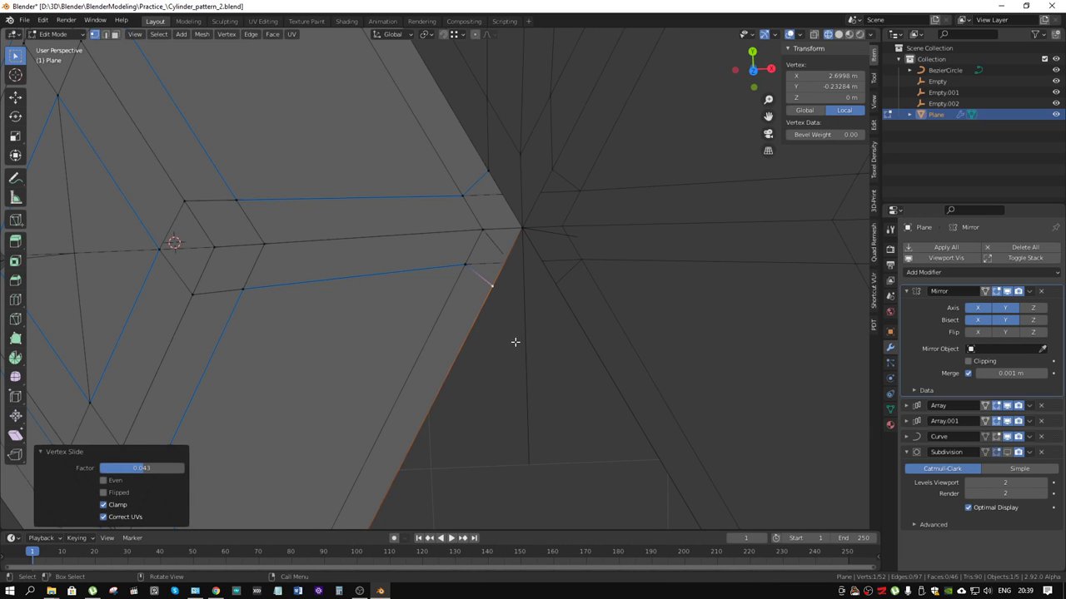
# Step: Vertex-slide the left-corner and upper-left vertices slightly inward along their edges, about factor 0.040
pyautogui.scroll(-3, 513, 339)
pyautogui.keyDown('shift'); pyautogui.moveTo(381, 304); pyautogui.dragTo(423, 308, button='middle'); pyautogui.keyUp('shift')
pyautogui.click(341, 299)
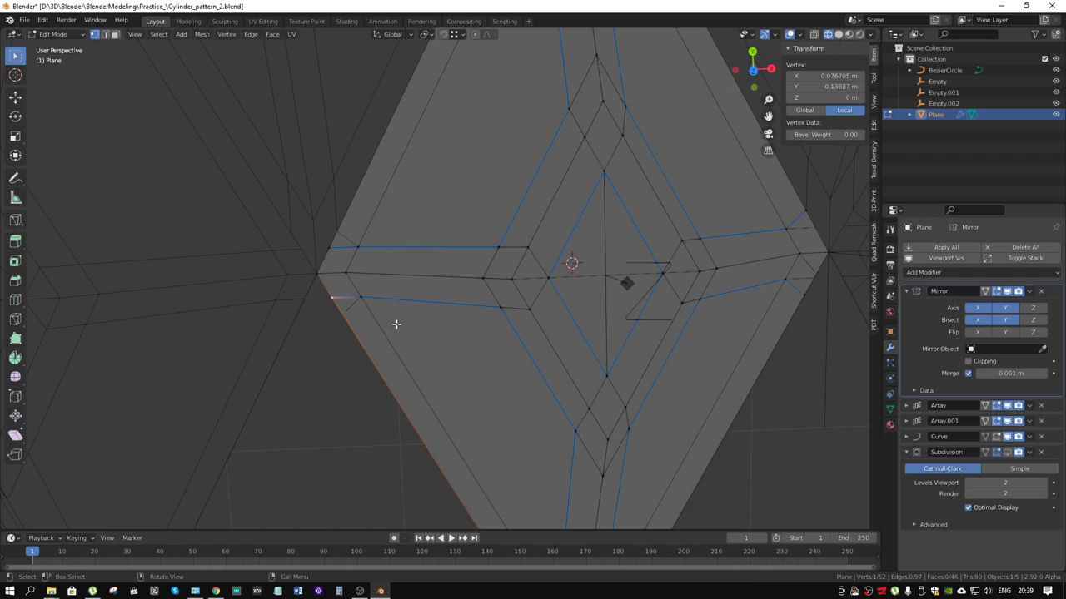
pyautogui.hotkey('shift', 'v')
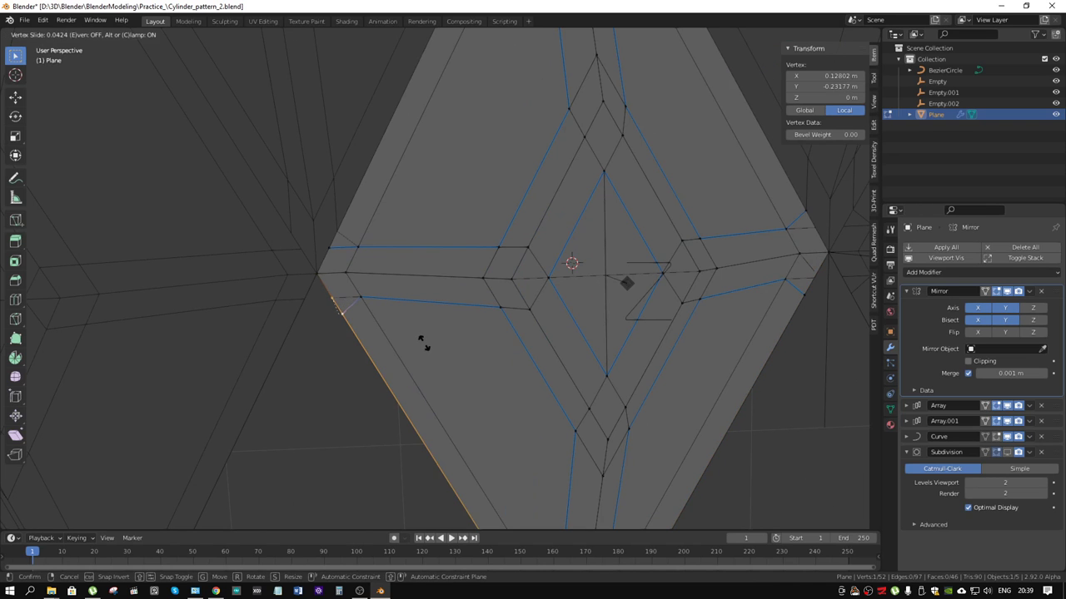
pyautogui.click(422, 344)
pyautogui.click(329, 247)
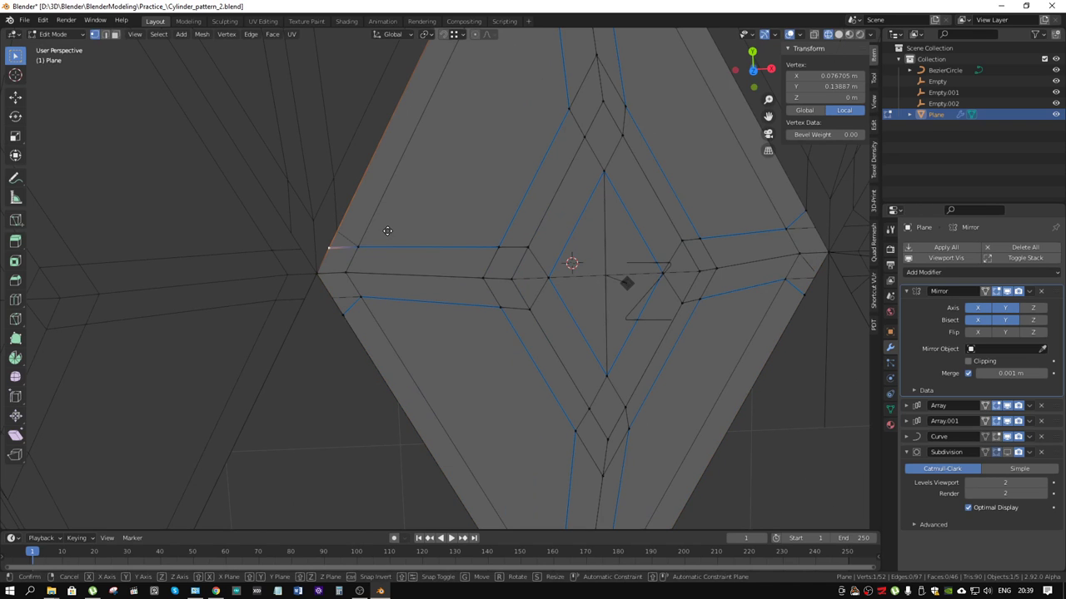
pyautogui.hotkey('shift', 'v')
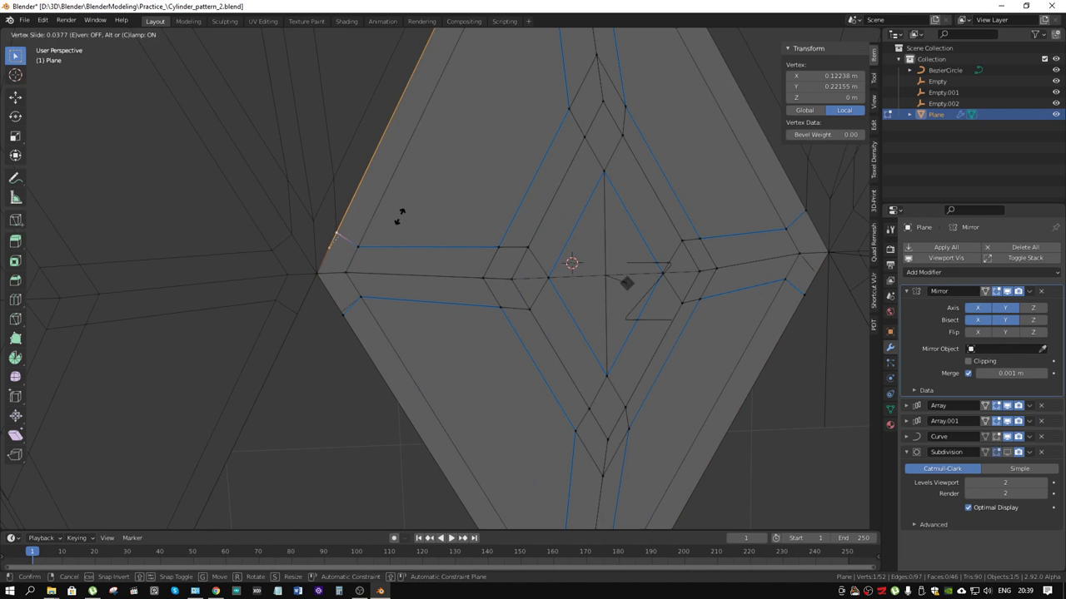
pyautogui.click(401, 213)
# Step: Return to Object Mode and view the whole arrayed mesh from an oblique angle
pyautogui.scroll(-1, 450, 238)
pyautogui.scroll(-3, 451, 238)
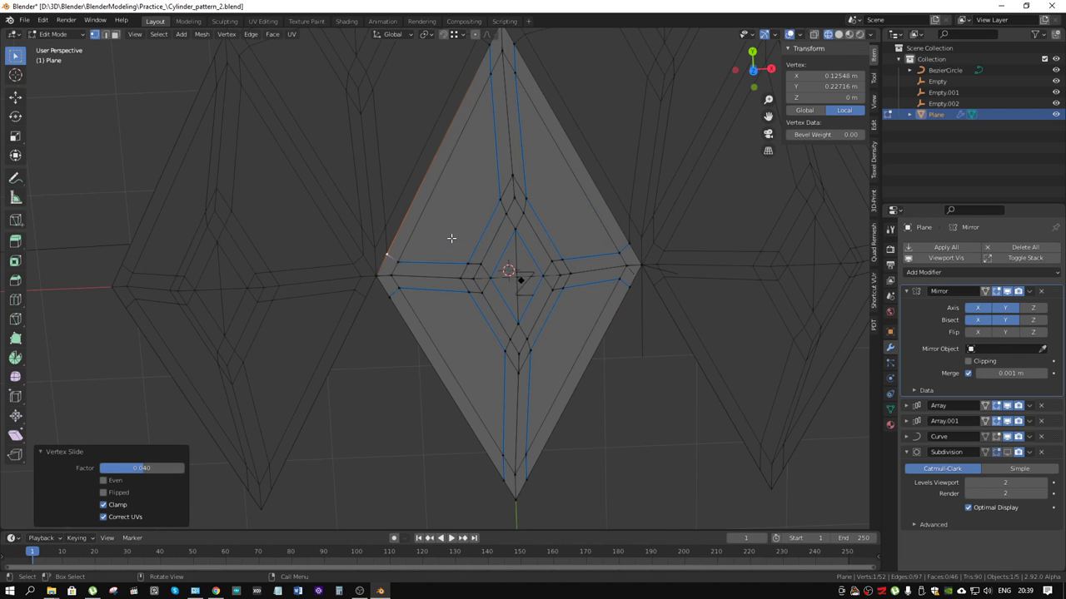
pyautogui.keyDown('shift'); pyautogui.moveTo(553, 144); pyautogui.dragTo(525, 227, button='middle'); pyautogui.keyUp('shift')
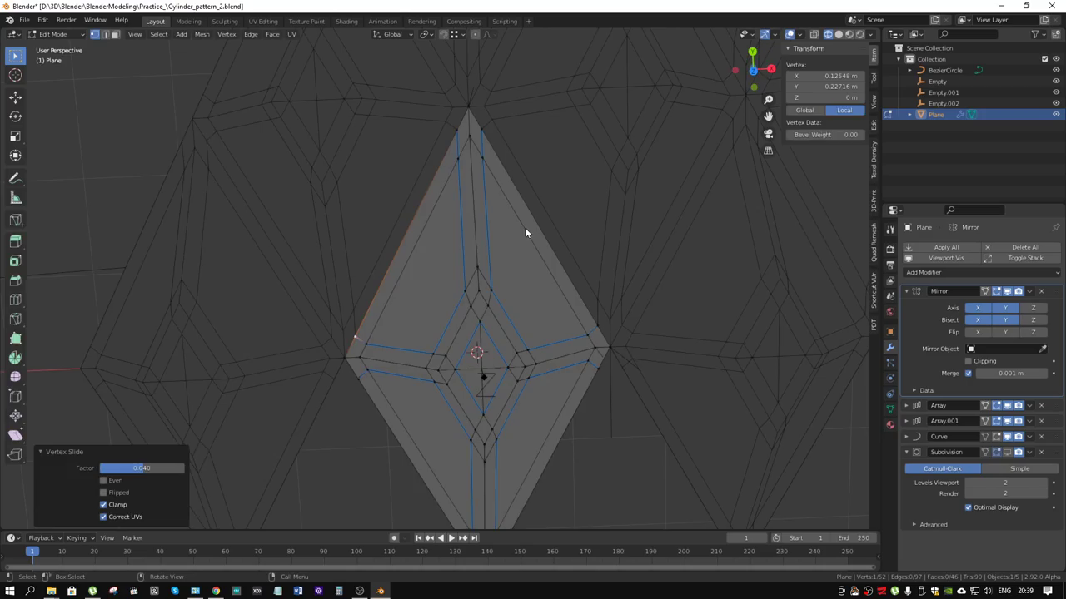
pyautogui.press('Tab')
pyautogui.moveTo(655, 288)
pyautogui.mouseDown(button='middle')
pyautogui.moveTo(608, 251)
pyautogui.moveTo(642, 260)
pyautogui.moveTo(440, 239)
pyautogui.mouseUp(button='middle')
# Step: Switch the viewport to Solid shading and take a close look at the tiles
pyautogui.scroll(-4, 539, 254)
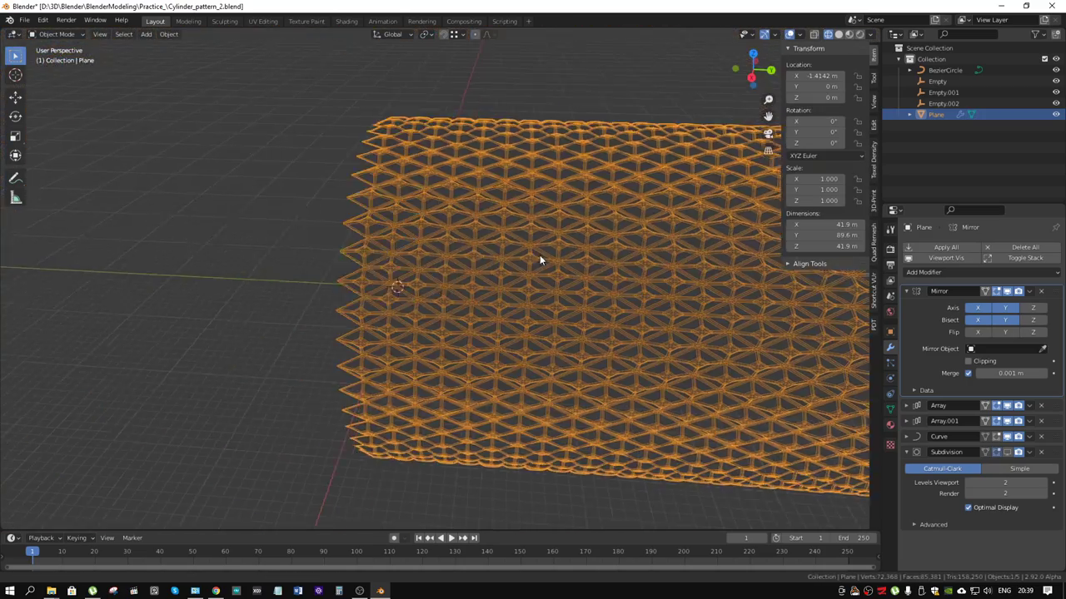
pyautogui.moveTo(540, 255); pyautogui.dragTo(512, 259, button='middle')
pyautogui.click(839, 35)
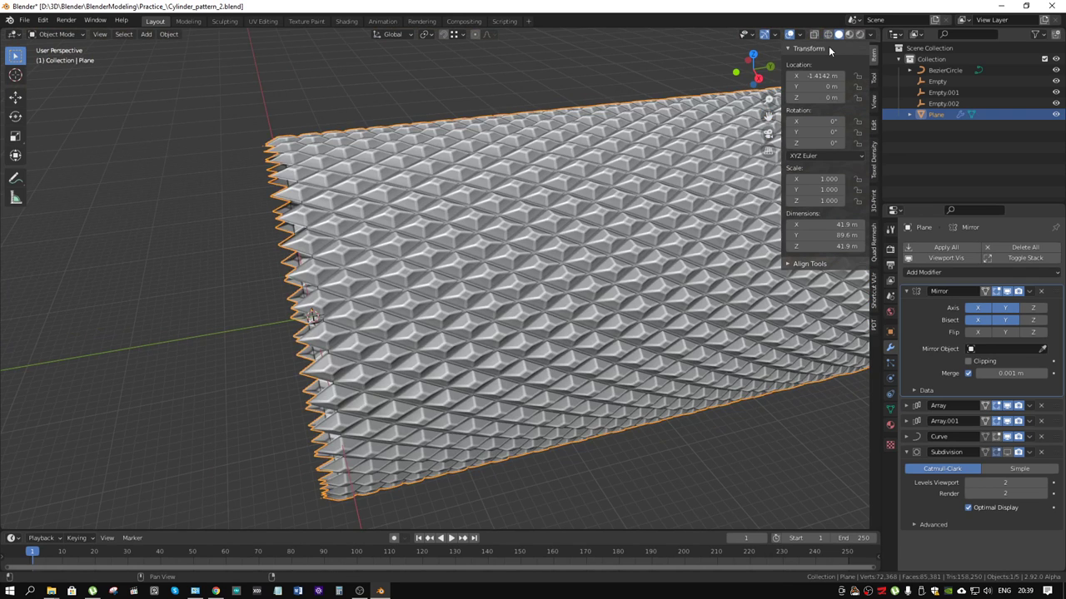
pyautogui.scroll(8, 502, 252)
pyautogui.scroll(2, 509, 254)
pyautogui.moveTo(516, 255); pyautogui.dragTo(651, 283, button='middle')
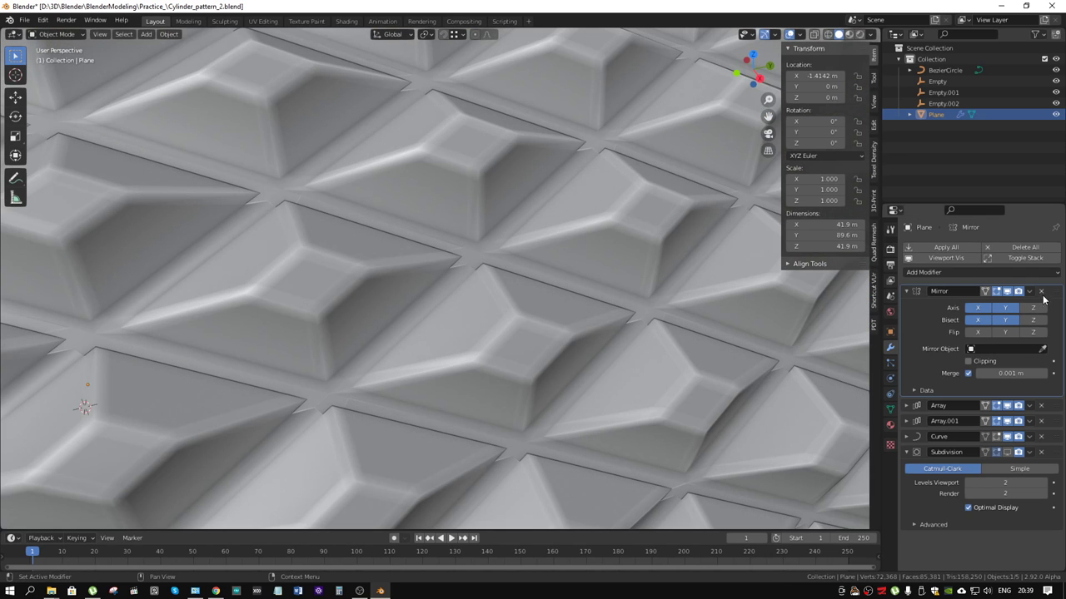
# Step: Turn off the Mirror modifier's viewport display, check the result in Wireframe, then return to Solid
pyautogui.click(1007, 292)
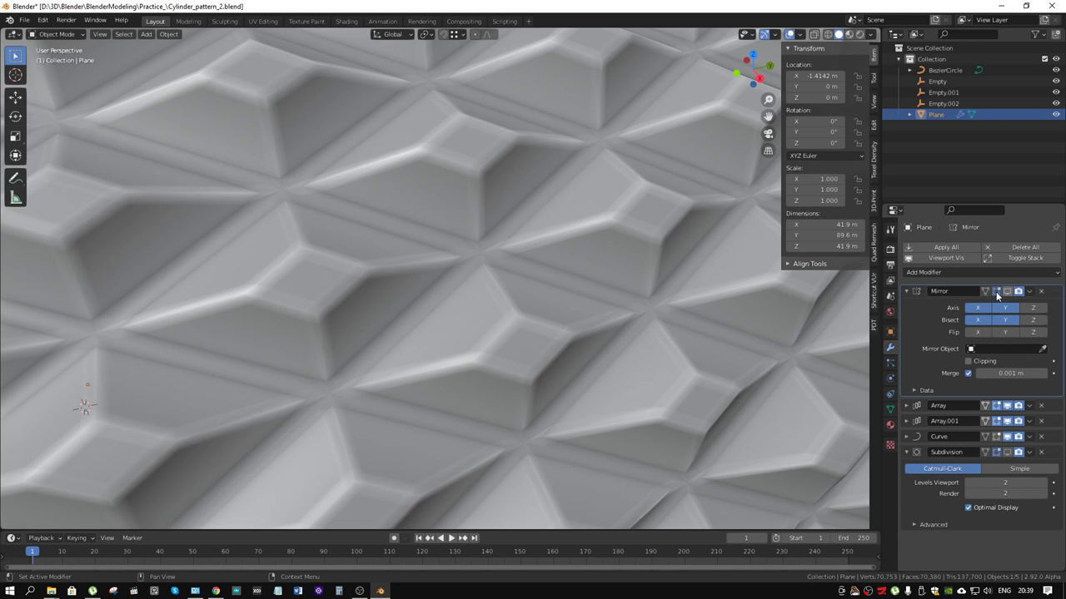
pyautogui.click(829, 35)
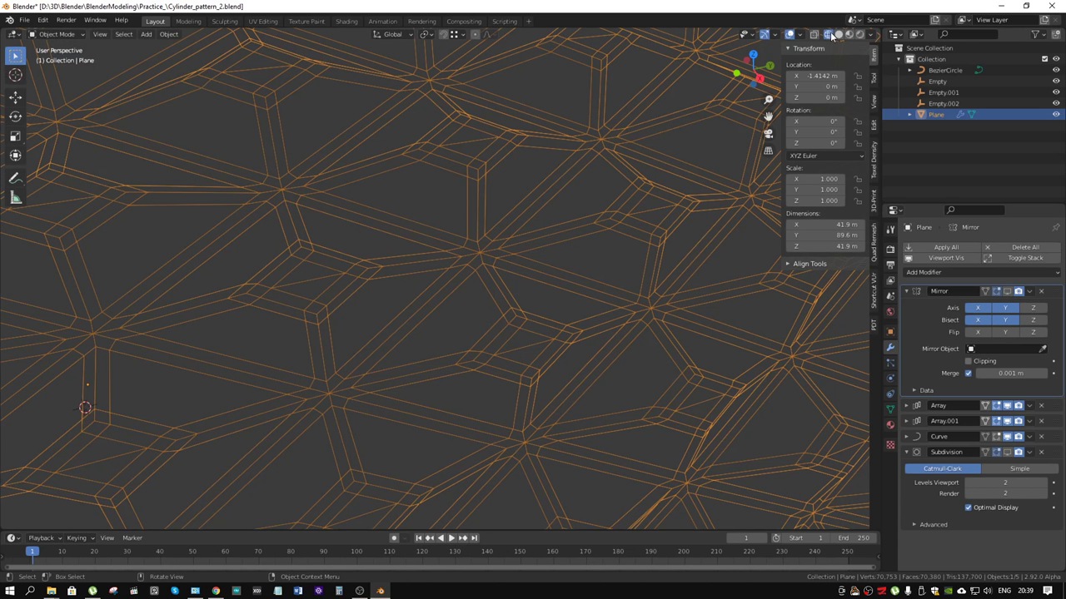
pyautogui.click(838, 34)
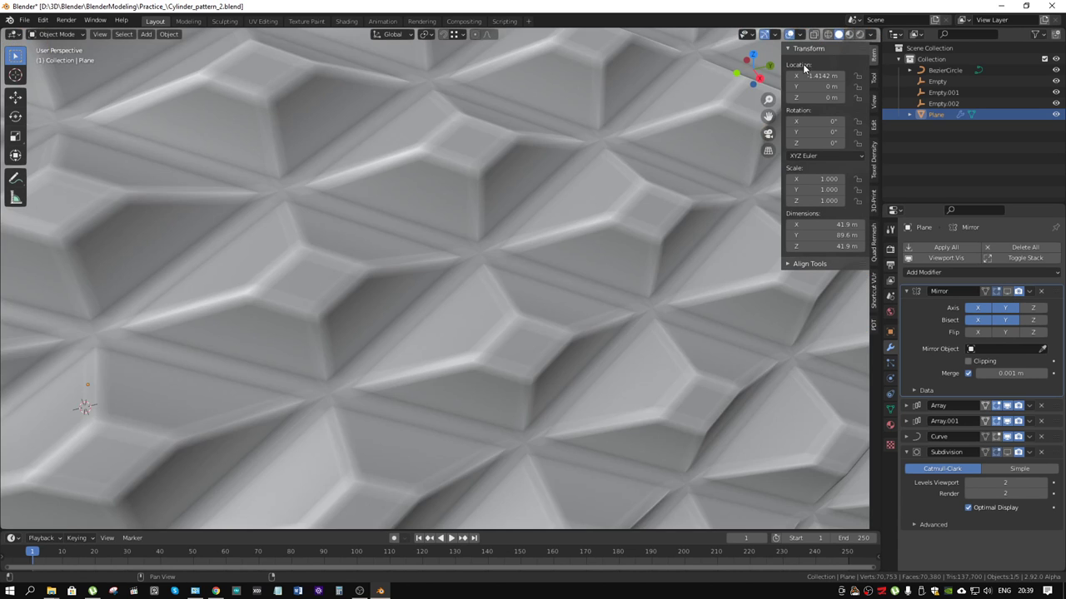
pyautogui.scroll(-10, 586, 185)
pyautogui.moveTo(585, 185)
pyautogui.mouseDown(button='middle')
pyautogui.moveTo(690, 346)
pyautogui.moveTo(618, 280)
pyautogui.moveTo(551, 294)
pyautogui.mouseUp(button='middle')
# Step: Set viewport lighting to MatCap with a shiny metallic matcap and orbit around the tiled cylinder
pyautogui.click(870, 34)
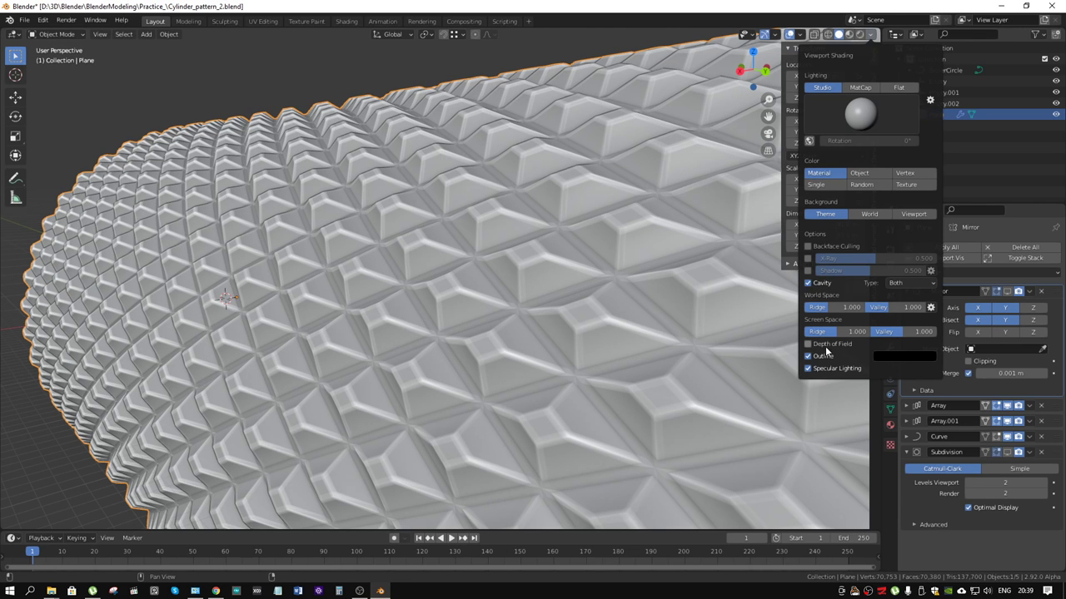
pyautogui.moveTo(782, 288)
pyautogui.mouseDown(button='middle')
pyautogui.moveTo(516, 220)
pyautogui.moveTo(594, 267)
pyautogui.moveTo(672, 272)
pyautogui.moveTo(438, 224)
pyautogui.moveTo(831, 52)
pyautogui.mouseUp(button='middle')
pyautogui.click(871, 37)
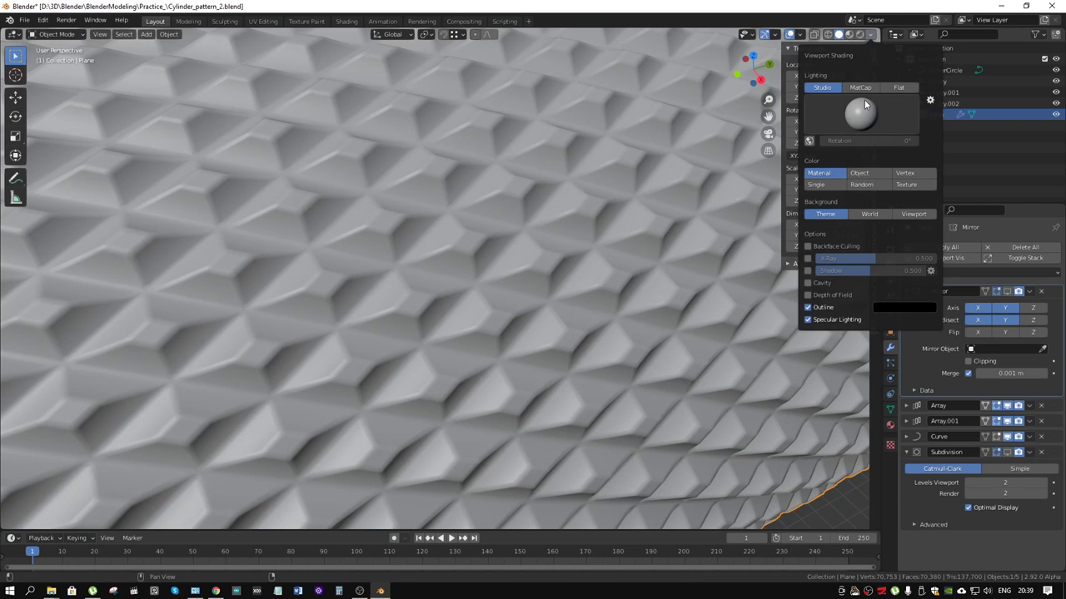
pyautogui.click(860, 87)
pyautogui.click(885, 121)
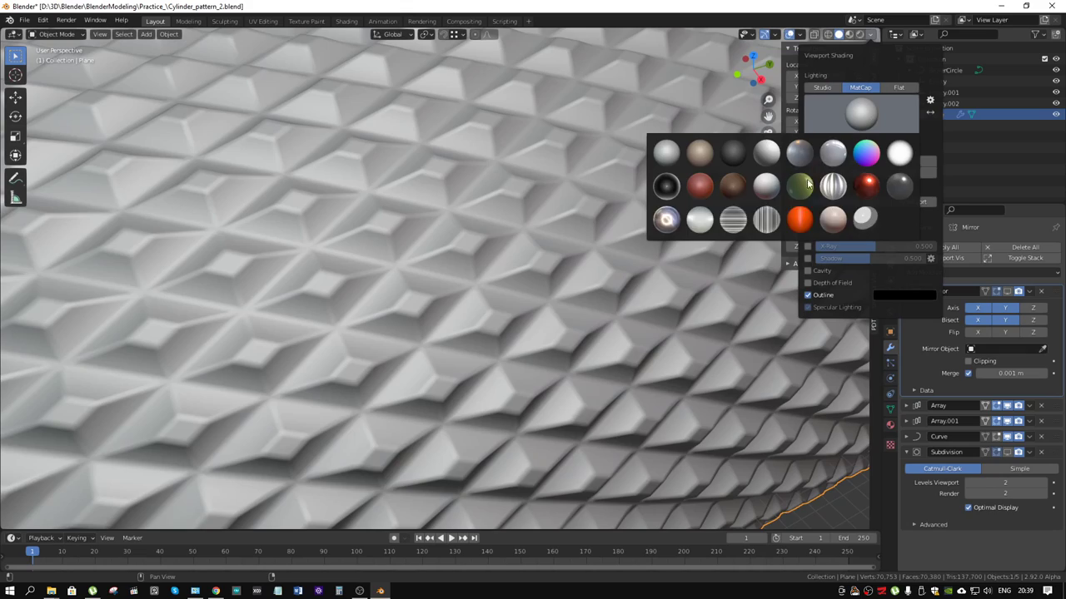
pyautogui.click(666, 221)
pyautogui.moveTo(665, 223)
pyautogui.mouseDown(button='middle')
pyautogui.moveTo(636, 209)
pyautogui.moveTo(582, 219)
pyautogui.moveTo(651, 224)
pyautogui.moveTo(624, 271)
pyautogui.moveTo(397, 252)
pyautogui.moveTo(478, 203)
pyautogui.moveTo(498, 162)
pyautogui.moveTo(512, 182)
pyautogui.moveTo(561, 192)
pyautogui.moveTo(527, 188)
pyautogui.moveTo(552, 188)
pyautogui.moveTo(521, 206)
pyautogui.moveTo(559, 297)
pyautogui.moveTo(511, 274)
pyautogui.moveTo(529, 279)
pyautogui.mouseUp(button='middle')
pyautogui.scroll(-8, 524, 195)
pyautogui.scroll(4, 521, 206)
pyautogui.scroll(2, 516, 208)
pyautogui.scroll(-5, 516, 215)
pyautogui.scroll(3, 551, 288)
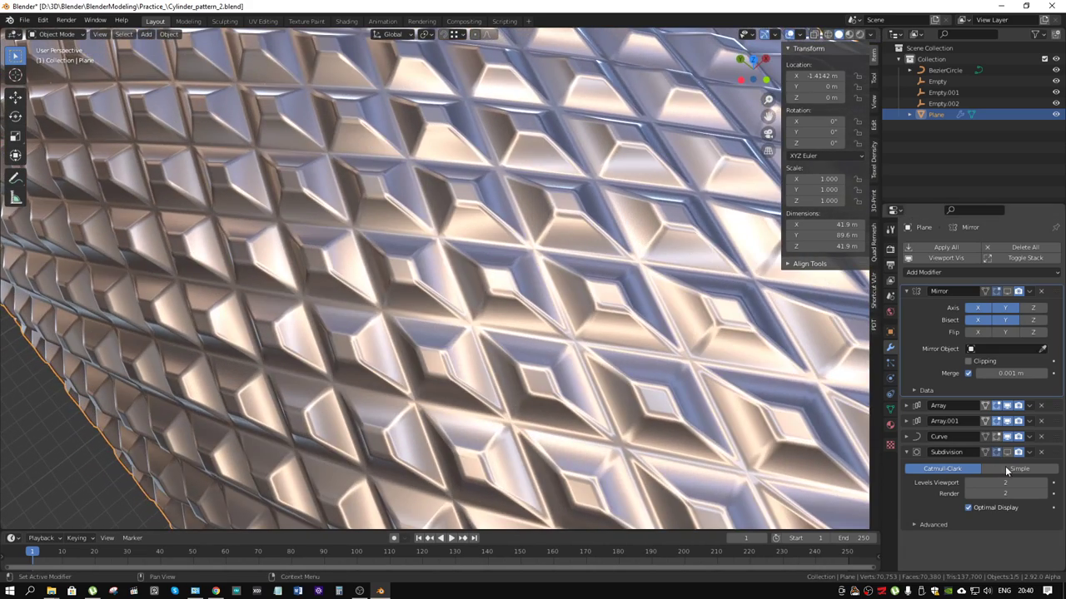
# Step: Raise the Subdivision modifier's Levels Viewport from 2 to 3, then orbit to inspect the smoother diamond tiles
pyautogui.click(1043, 484)
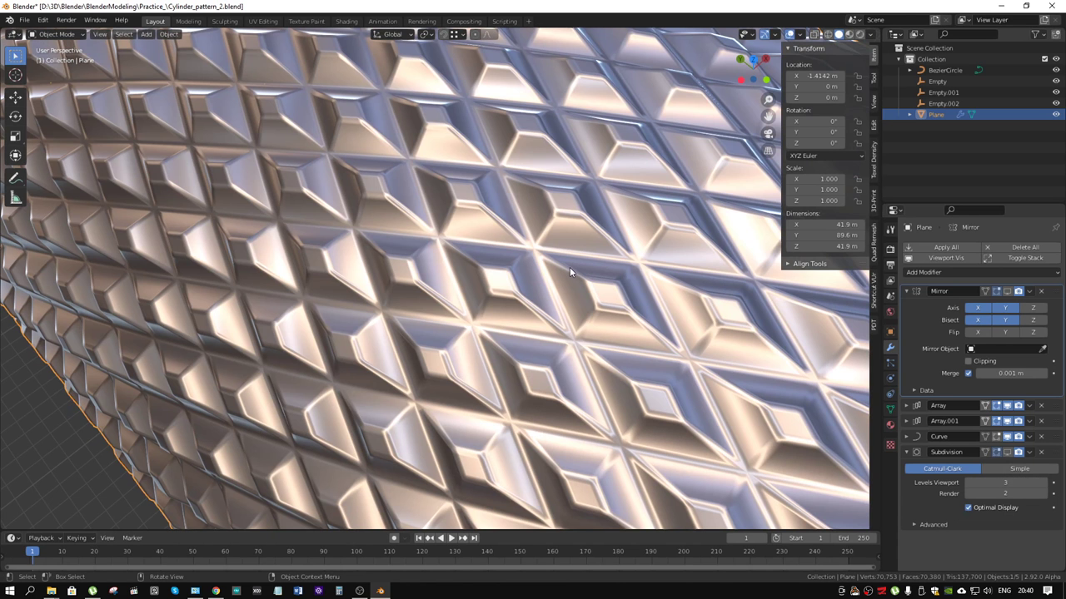
pyautogui.moveTo(570, 267); pyautogui.dragTo(515, 247, button='middle')
pyautogui.moveTo(542, 240); pyautogui.dragTo(909, 389, button='middle')
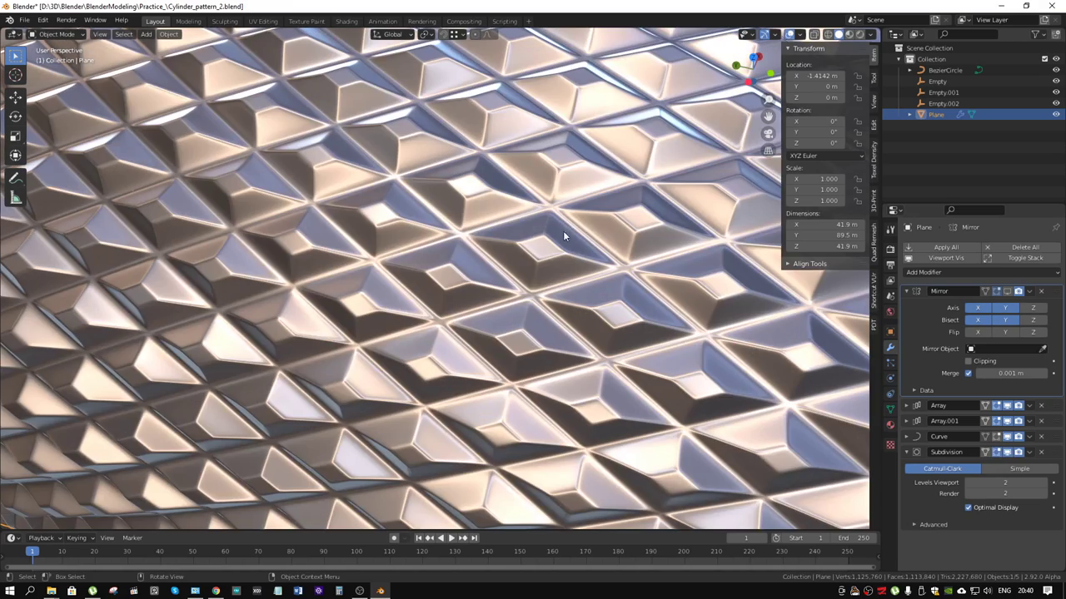
pyautogui.moveTo(563, 231)
pyautogui.mouseDown(button='middle')
pyautogui.moveTo(563, 177)
pyautogui.moveTo(534, 213)
pyautogui.moveTo(482, 145)
pyautogui.mouseUp(button='middle')
pyautogui.scroll(5, 535, 207)
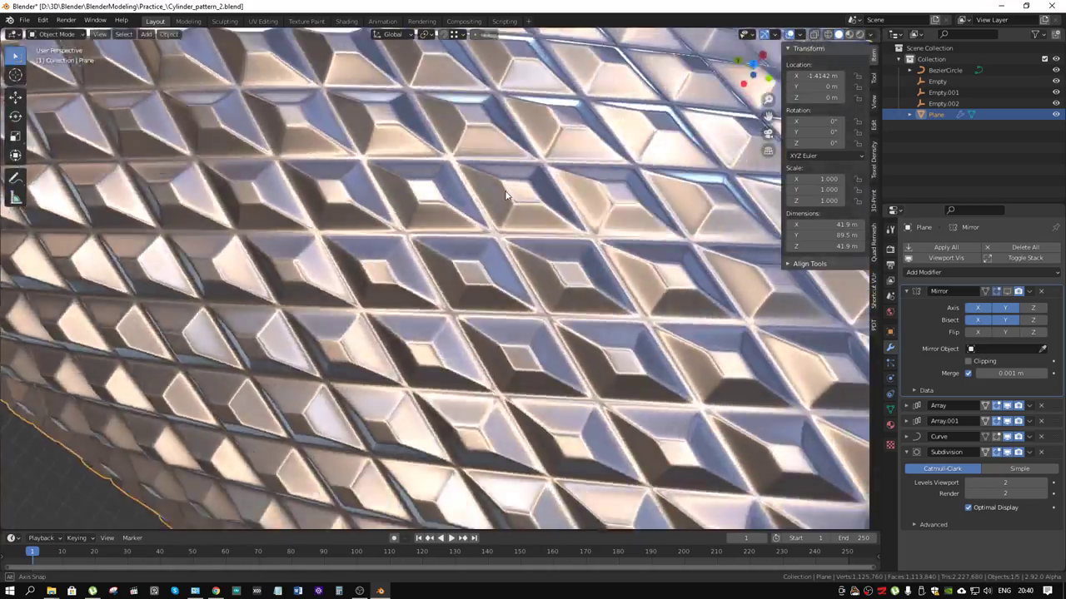
pyautogui.scroll(-3, 481, 145)
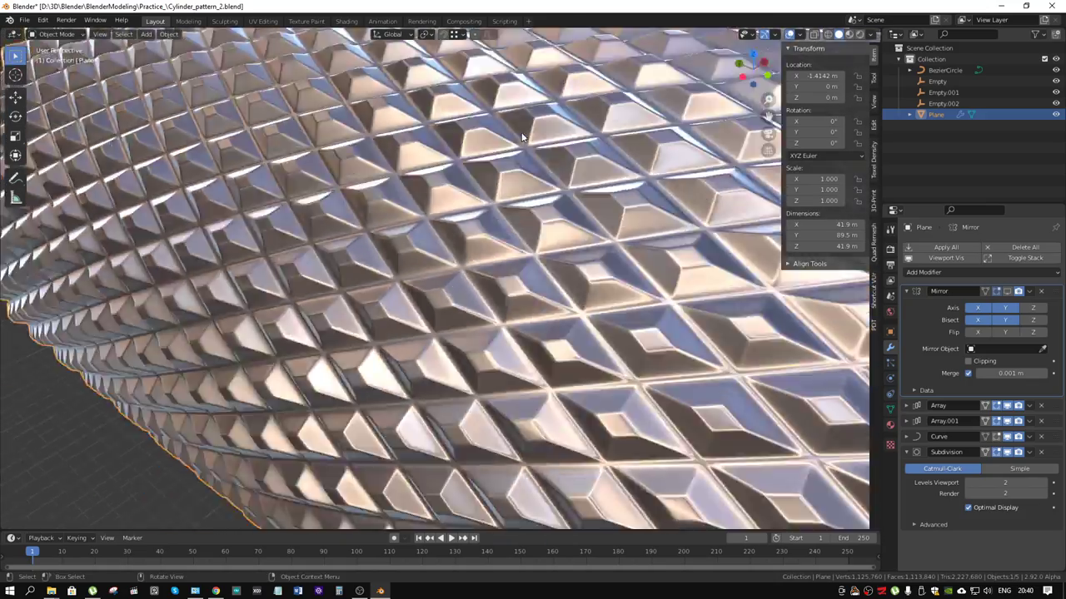
pyautogui.scroll(-5, 507, 154)
pyautogui.moveTo(529, 159); pyautogui.dragTo(590, 97, button='middle')
pyautogui.scroll(5, 591, 101)
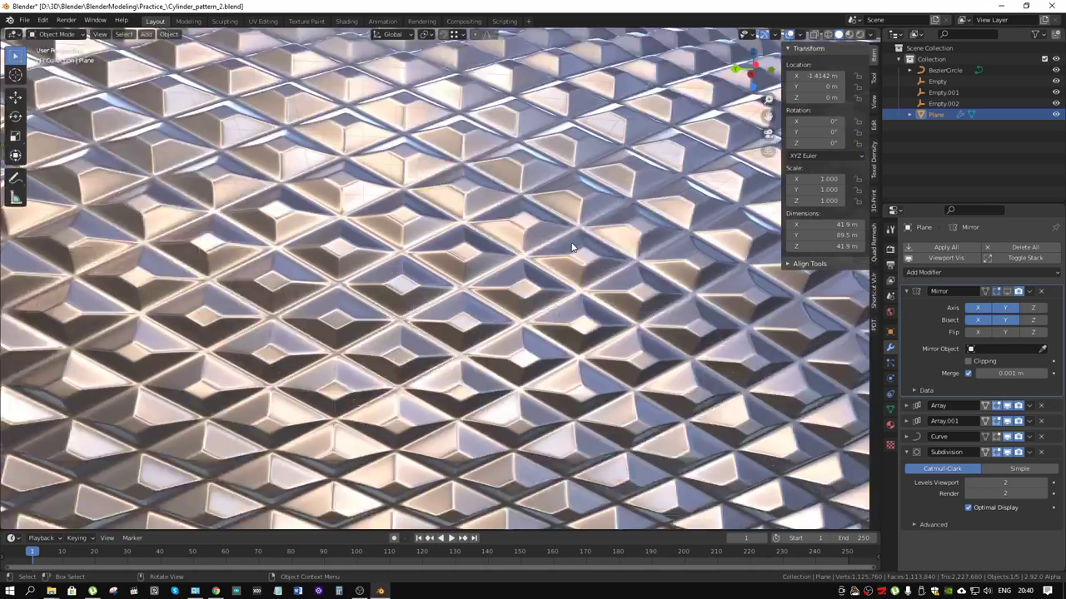
pyautogui.moveTo(571, 241)
pyautogui.mouseDown(button='middle')
pyautogui.moveTo(584, 230)
pyautogui.moveTo(576, 270)
pyautogui.moveTo(592, 246)
pyautogui.moveTo(619, 265)
pyautogui.moveTo(559, 336)
pyautogui.moveTo(578, 328)
pyautogui.moveTo(542, 339)
pyautogui.moveTo(497, 330)
pyautogui.mouseUp(button='middle')
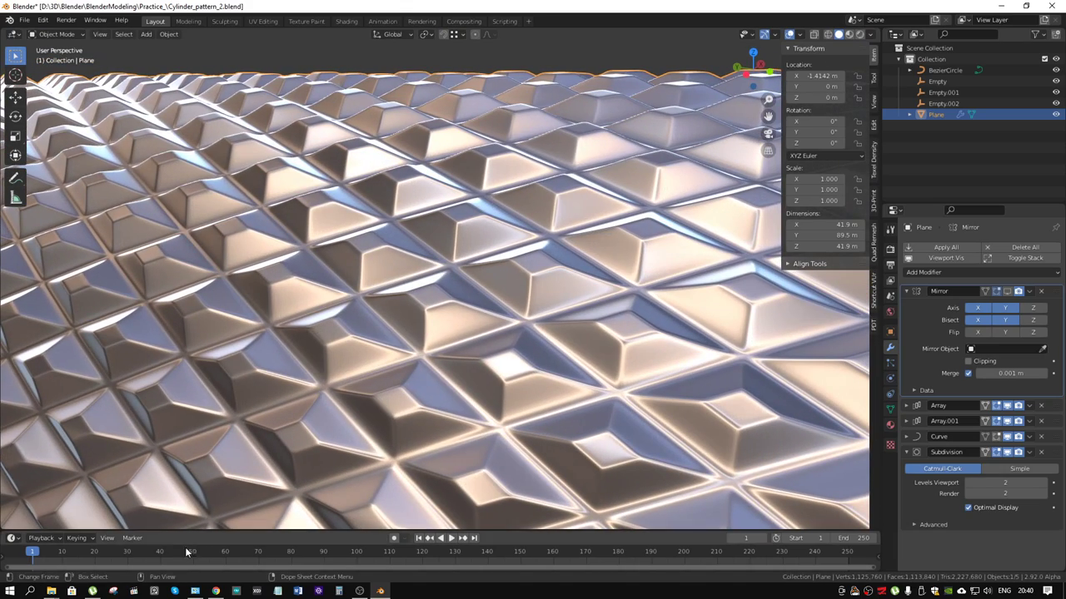
pyautogui.moveTo(535, 372)
pyautogui.mouseDown(button='middle')
pyautogui.moveTo(537, 331)
pyautogui.moveTo(518, 344)
pyautogui.moveTo(526, 337)
pyautogui.moveTo(247, 245)
pyautogui.mouseUp(button='middle')
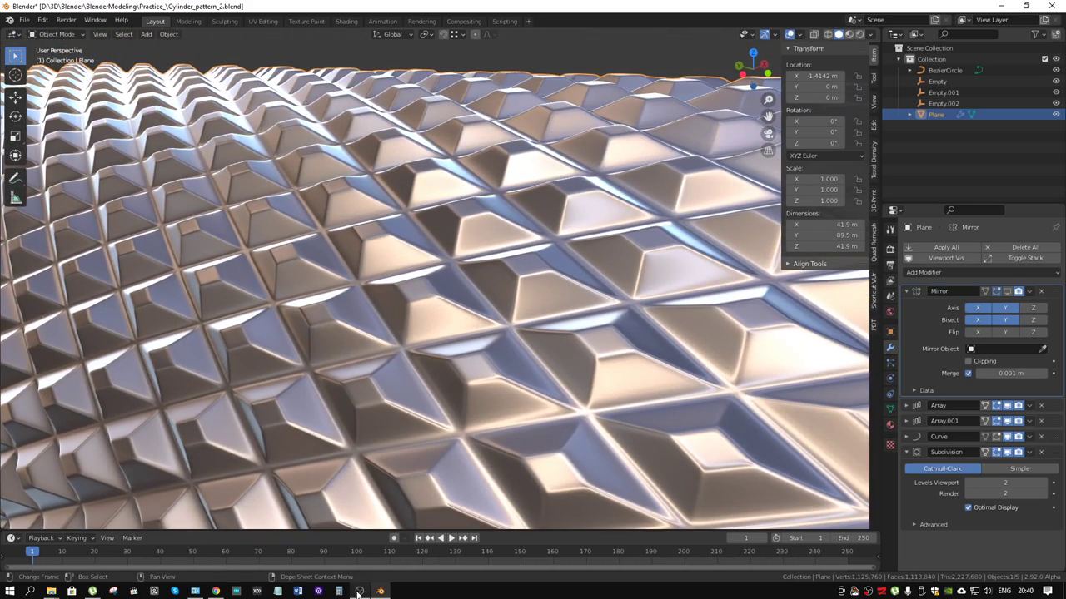